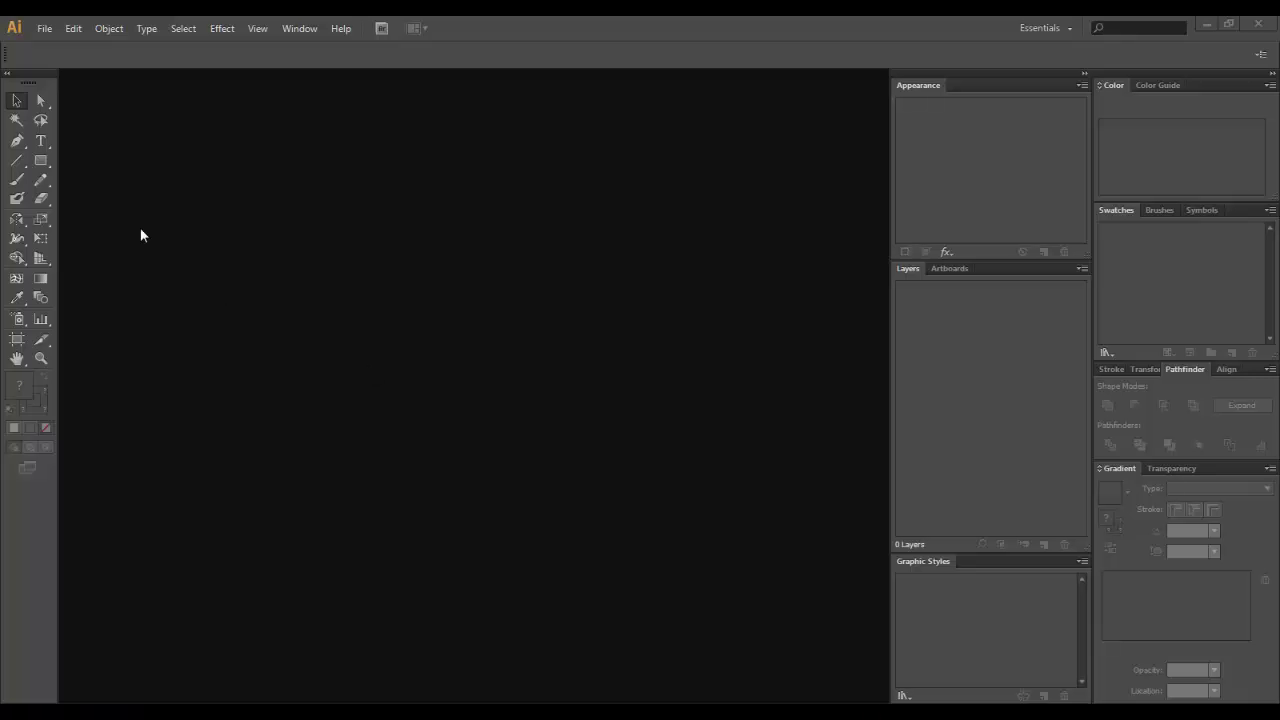
- Create a new 700 × 700 px document named 'tags'
left_click(44, 28)
left_click(50, 46)
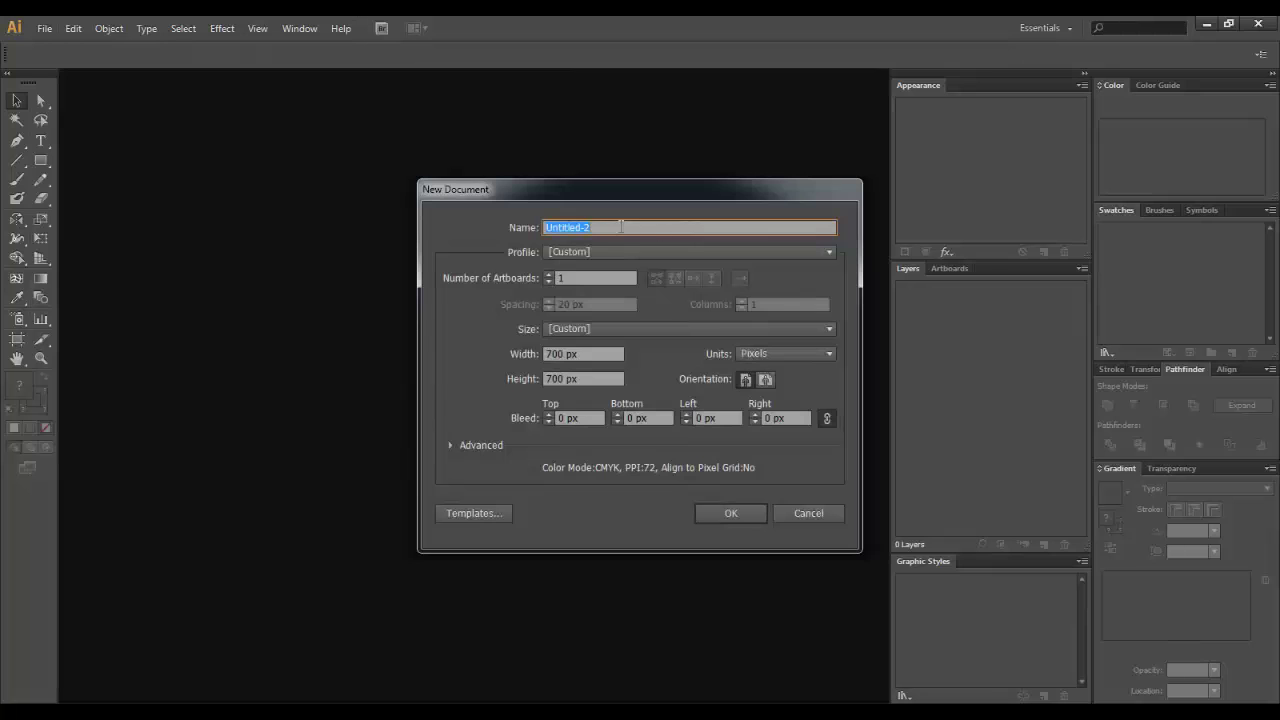
type("tags")
key("Return")
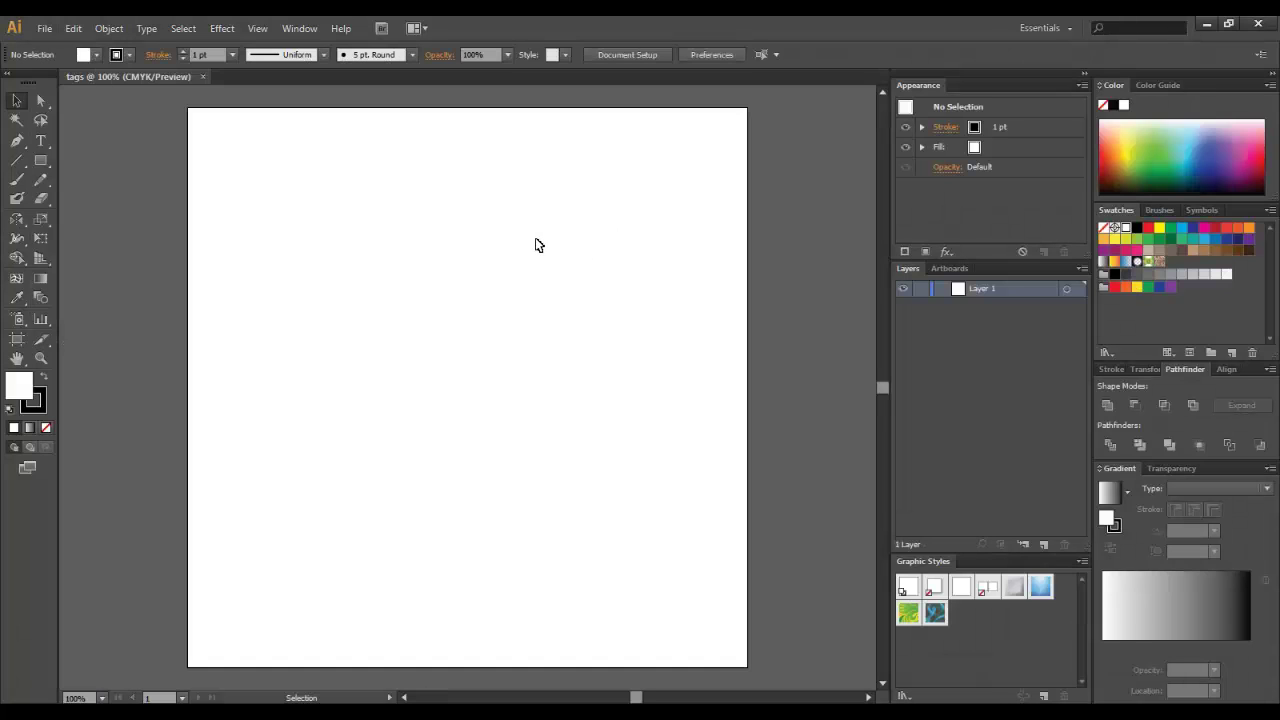
- Pen-draw the half-tag path: short top, slanted corner, long right side and bottom edge
left_click(18, 145)
mouse_move(447, 214)
left_mouse_down()
mouse_move(480, 217)
mouse_move(456, 214)
left_mouse_up()
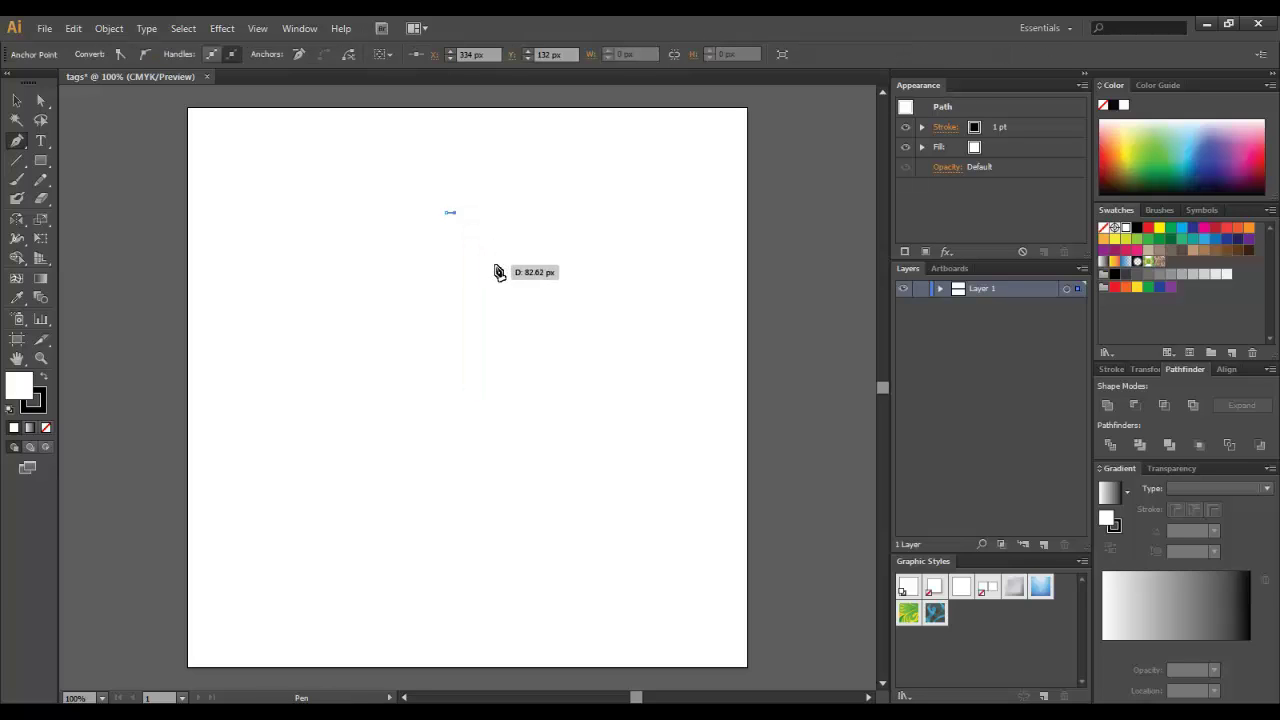
left_click(486, 249)
left_click(486, 447)
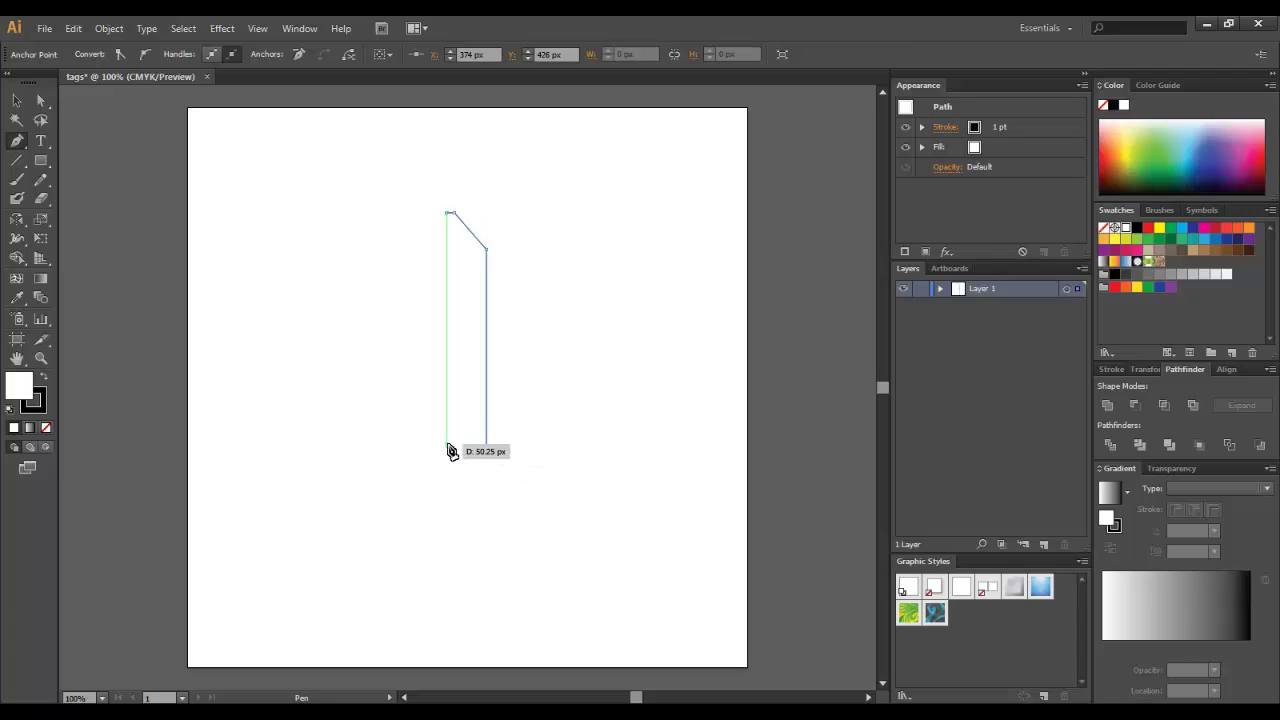
left_click(446, 444)
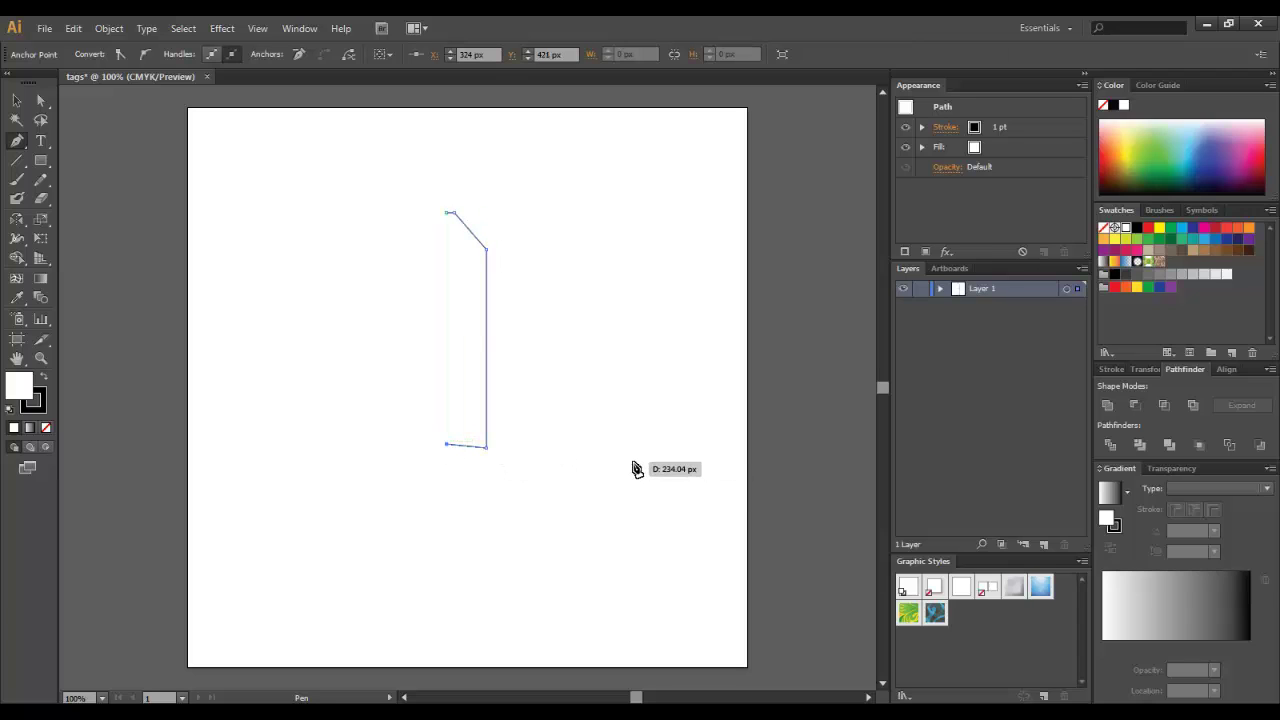
key("ctrl+z")
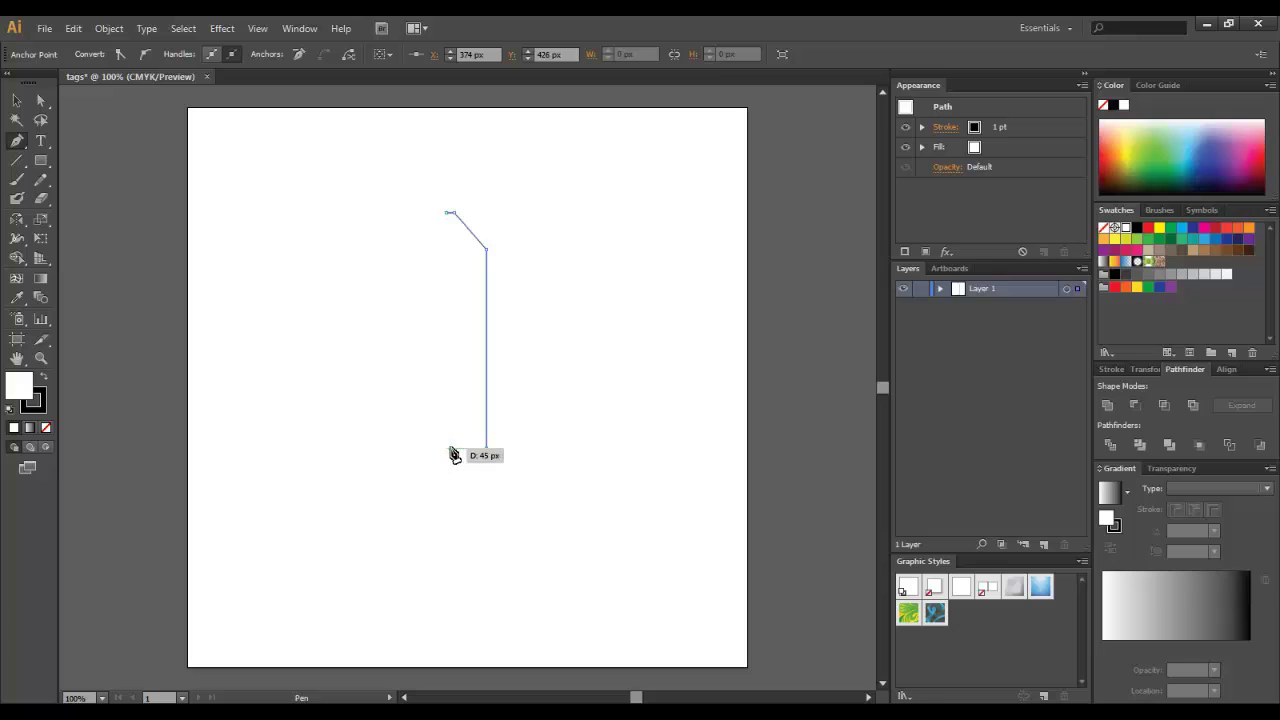
left_click(450, 448)
left_click(18, 101)
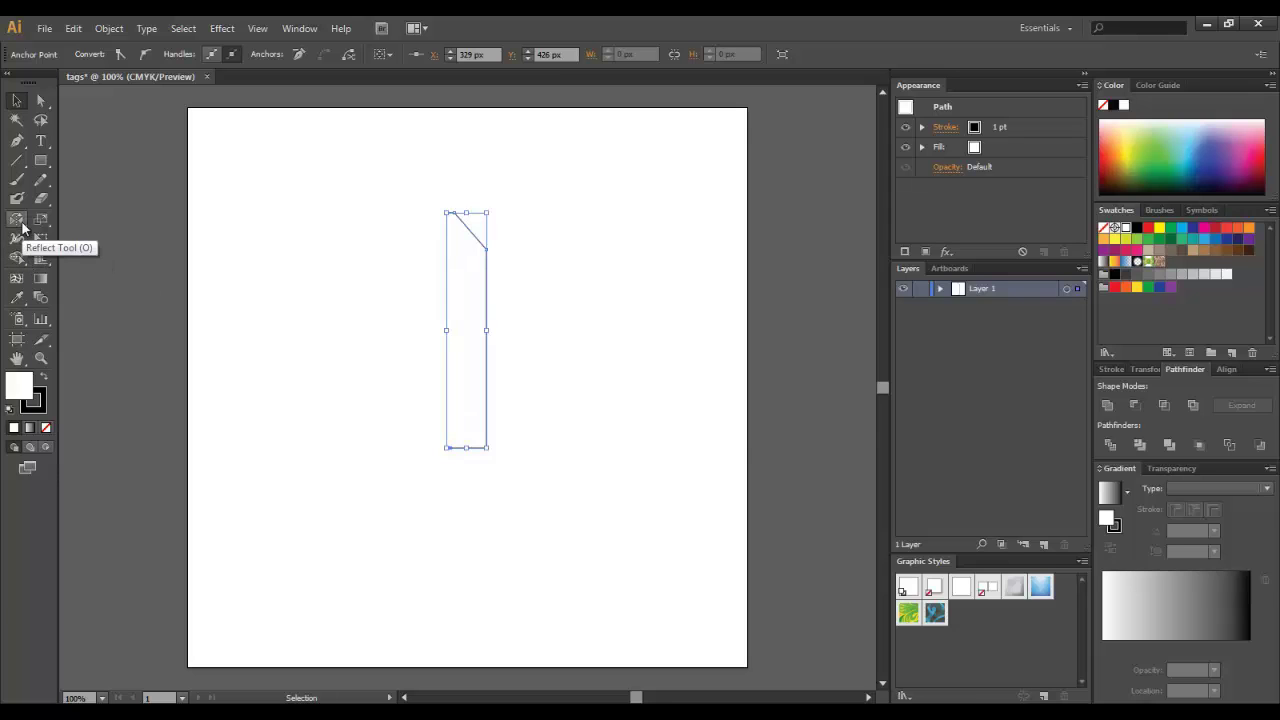
- Set the half outline's fill to None
double_click(18, 222)
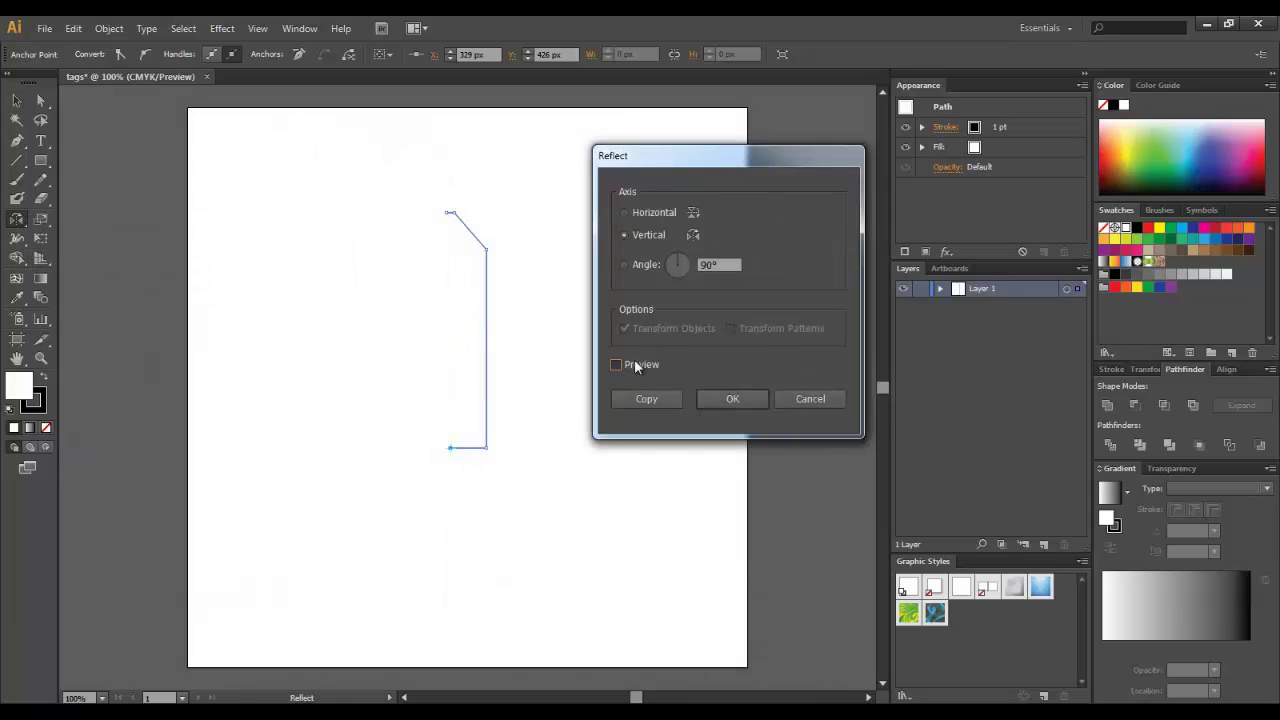
left_click(811, 398)
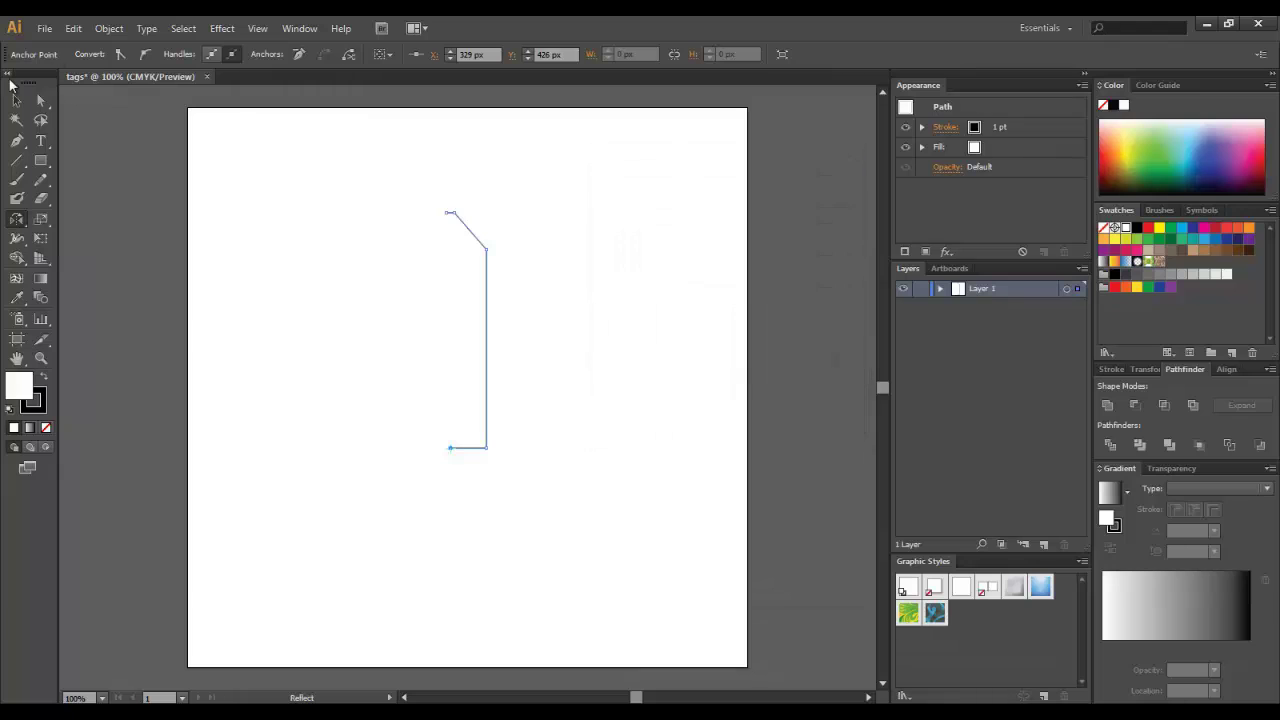
left_click_drag(342, 175, 580, 529)
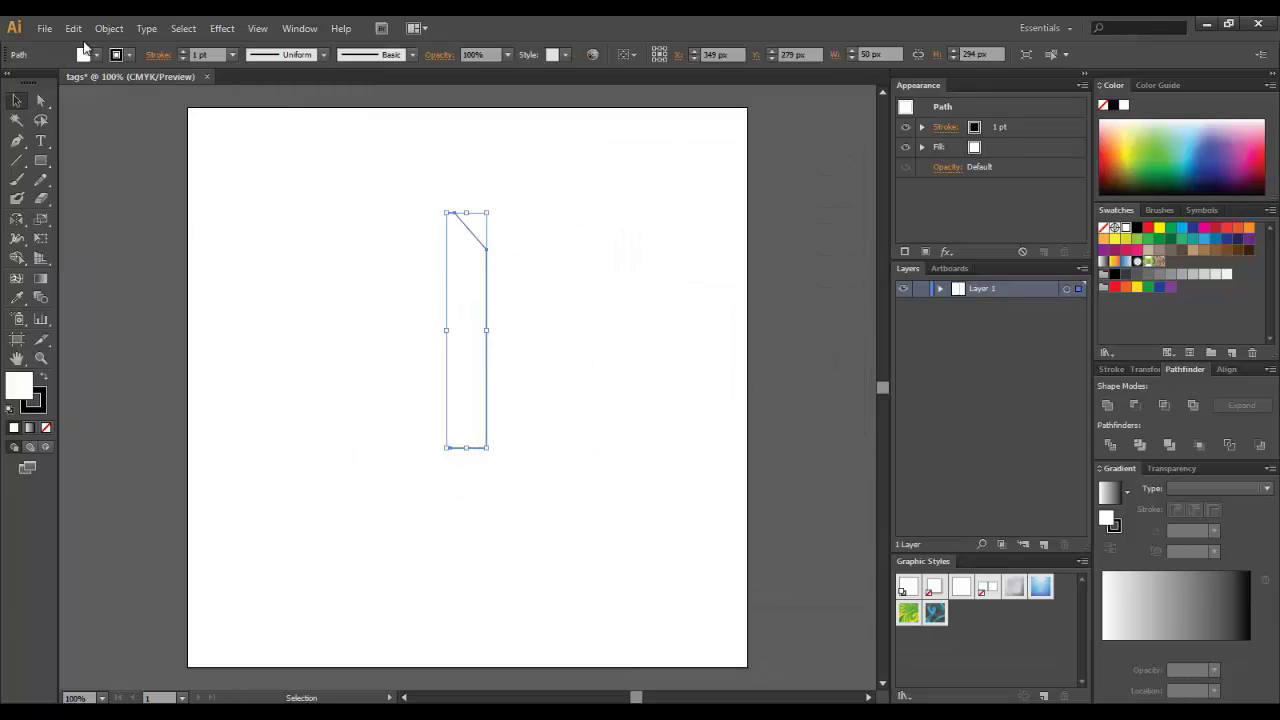
left_click(97, 56)
left_click(11, 84)
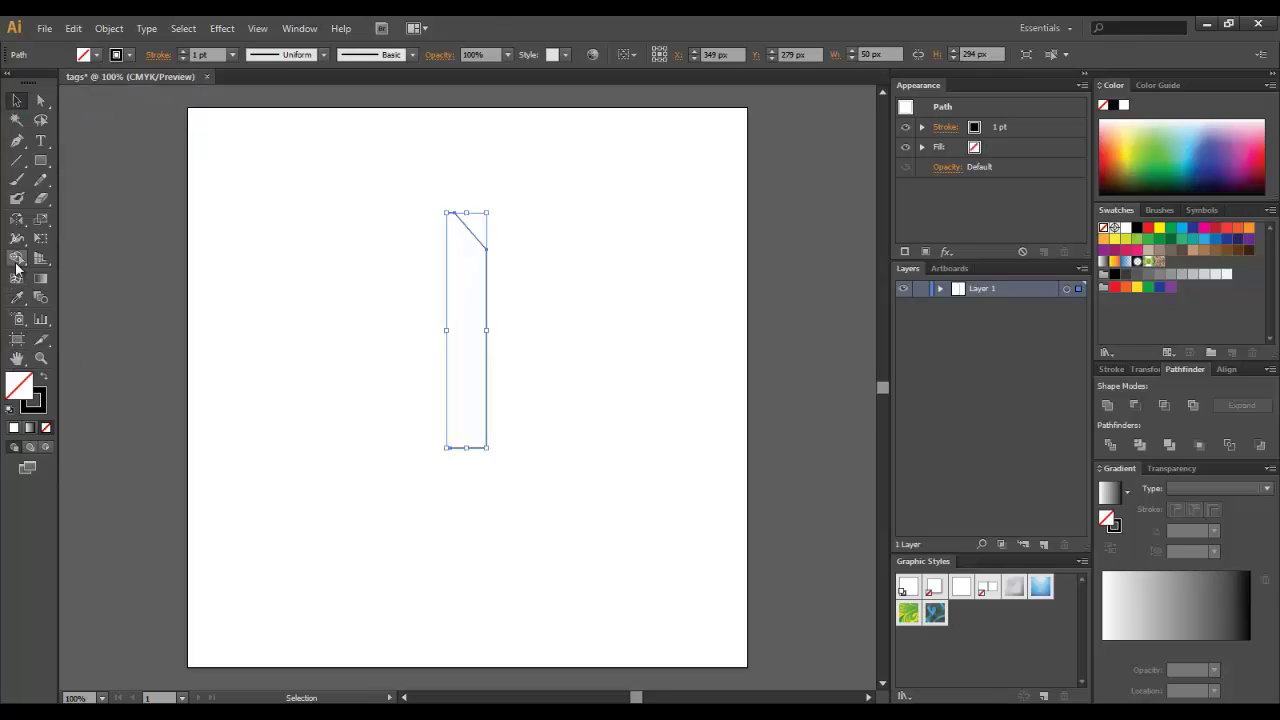
- Add a vertically reflected copy of the half outline and nudge it left beside the original
double_click(18, 236)
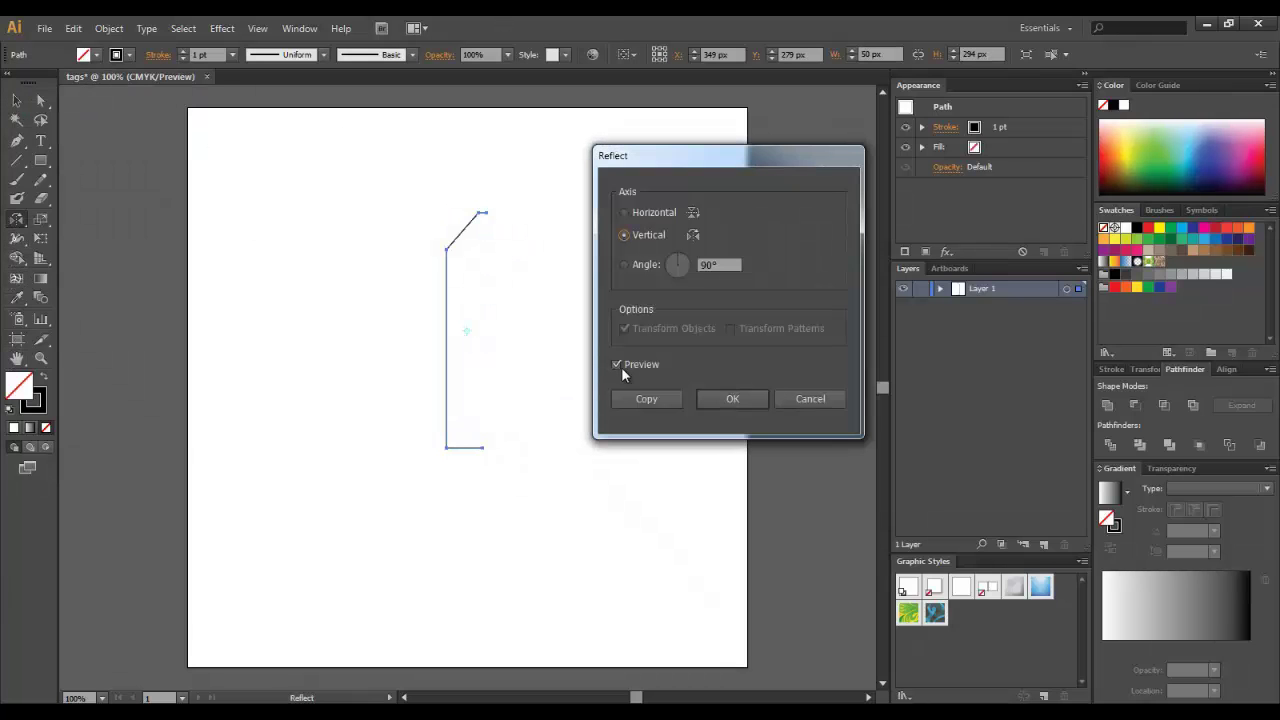
left_click(670, 400)
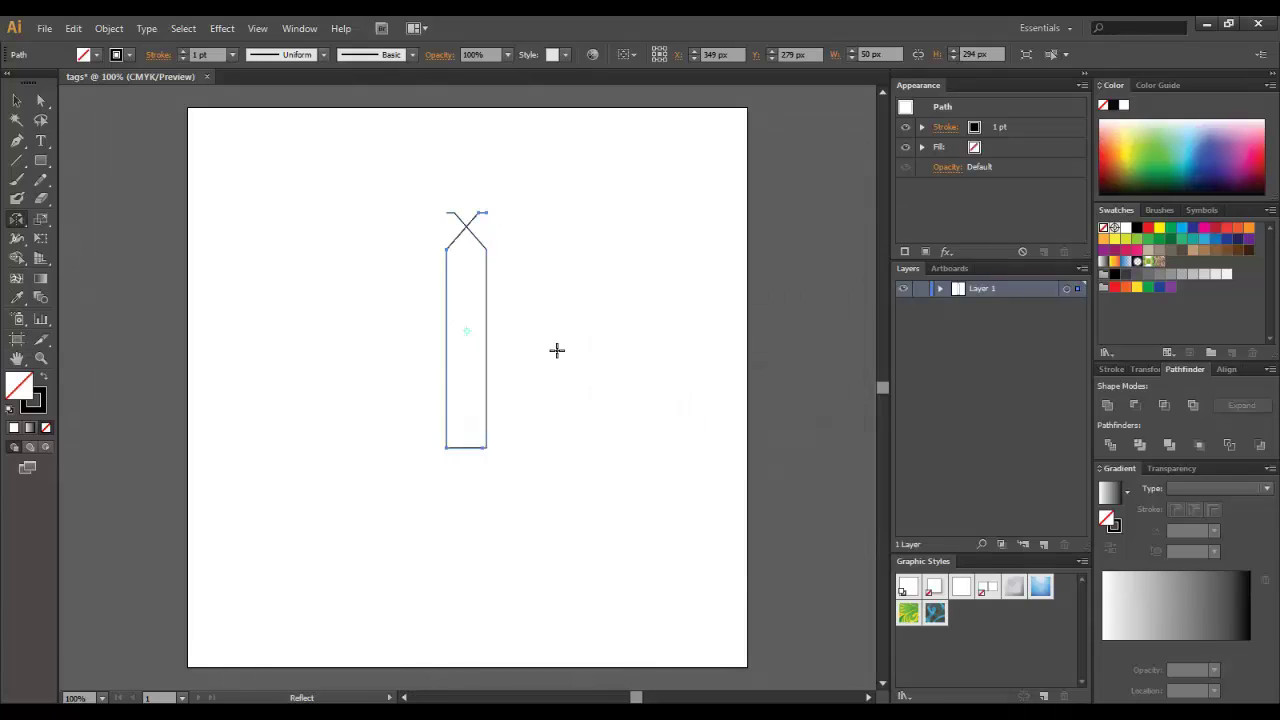
key("Left")
key("Left")
key("Left")
key("Left")
key("Left")
key("Left")
key("Left")
key("Left")
key("Left")
key("Left")
key("Left")
key("Left")
key("Left")
key("Left")
key("Left")
key("Left")
key("Left")
key("Left")
key("Left")
key("Left")
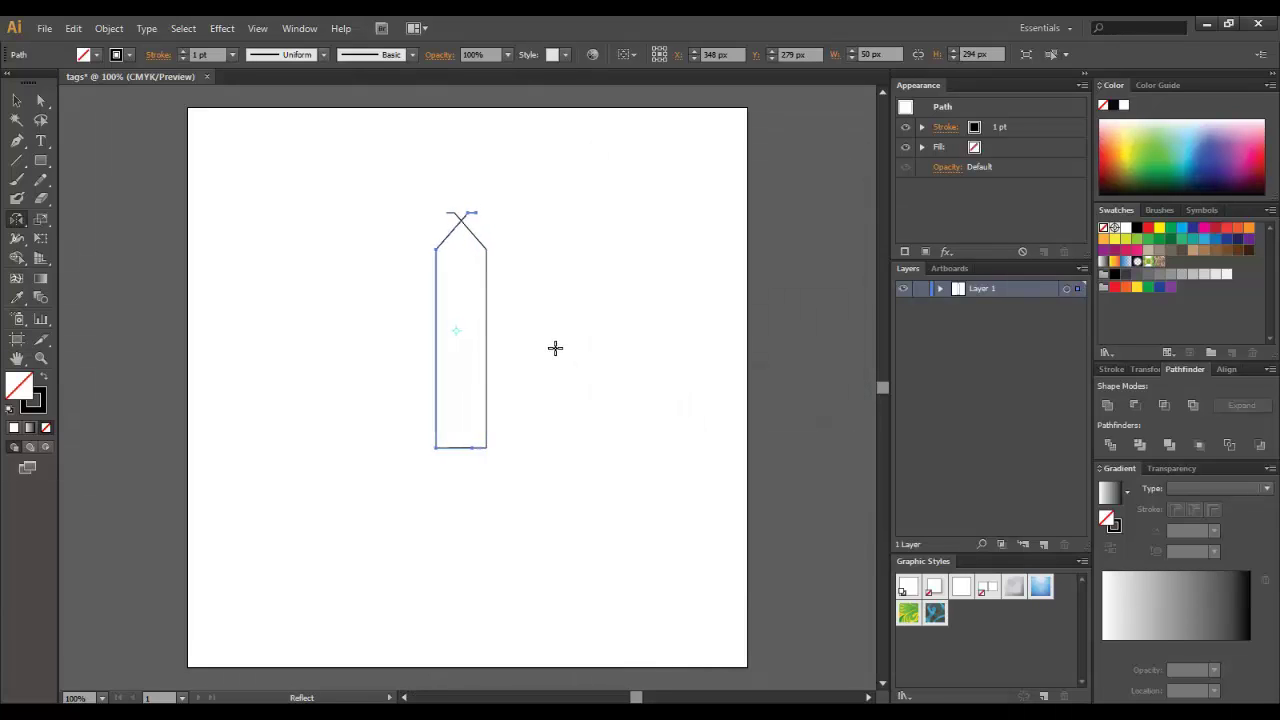
key("Left")
key("Left")
key("Left")
key("Left")
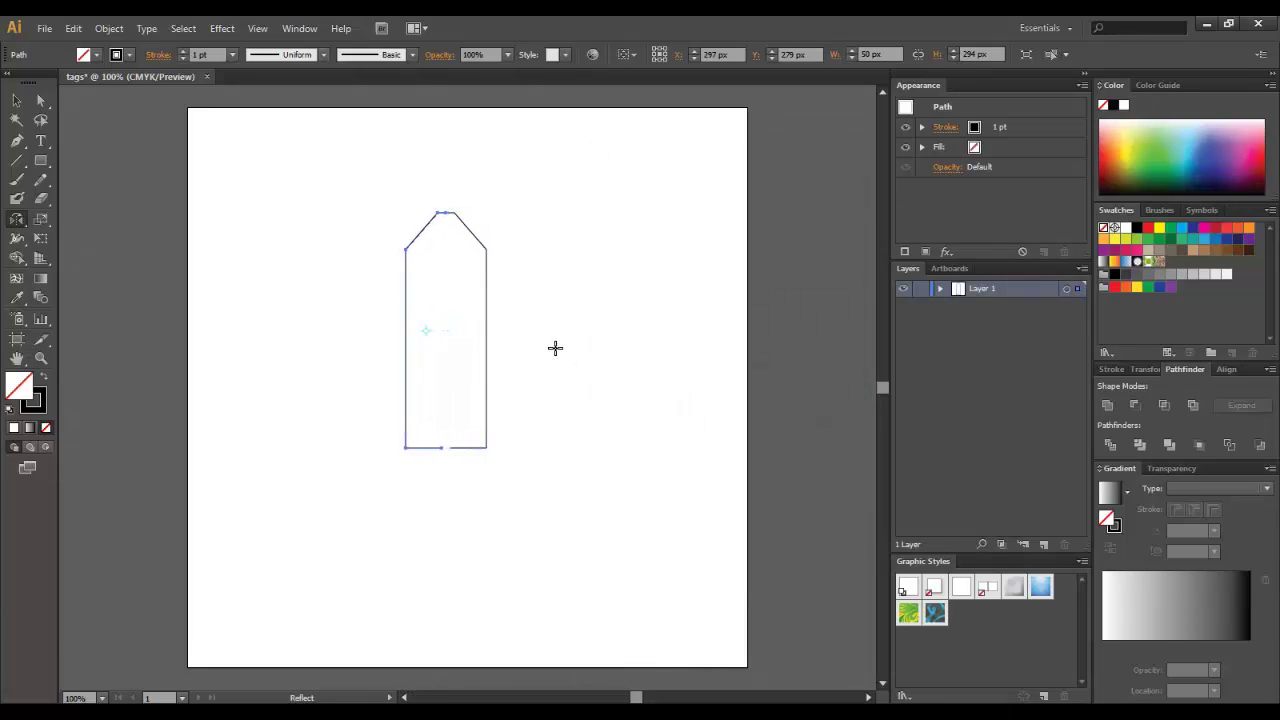
key("Right")
key("Left")
key("Left")
key("Left")
key("Left")
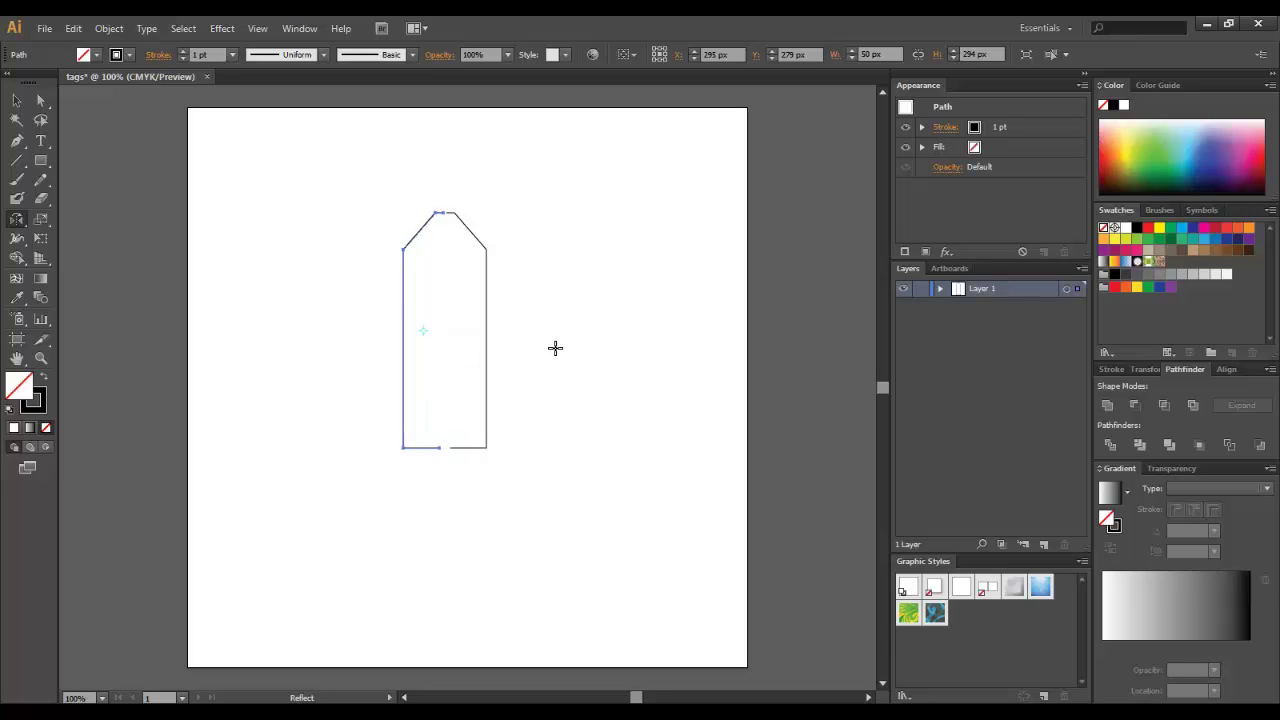
left_click(17, 100)
- Drag the half outline's bottom-left anchor 5 px further left
left_click(215, 240)
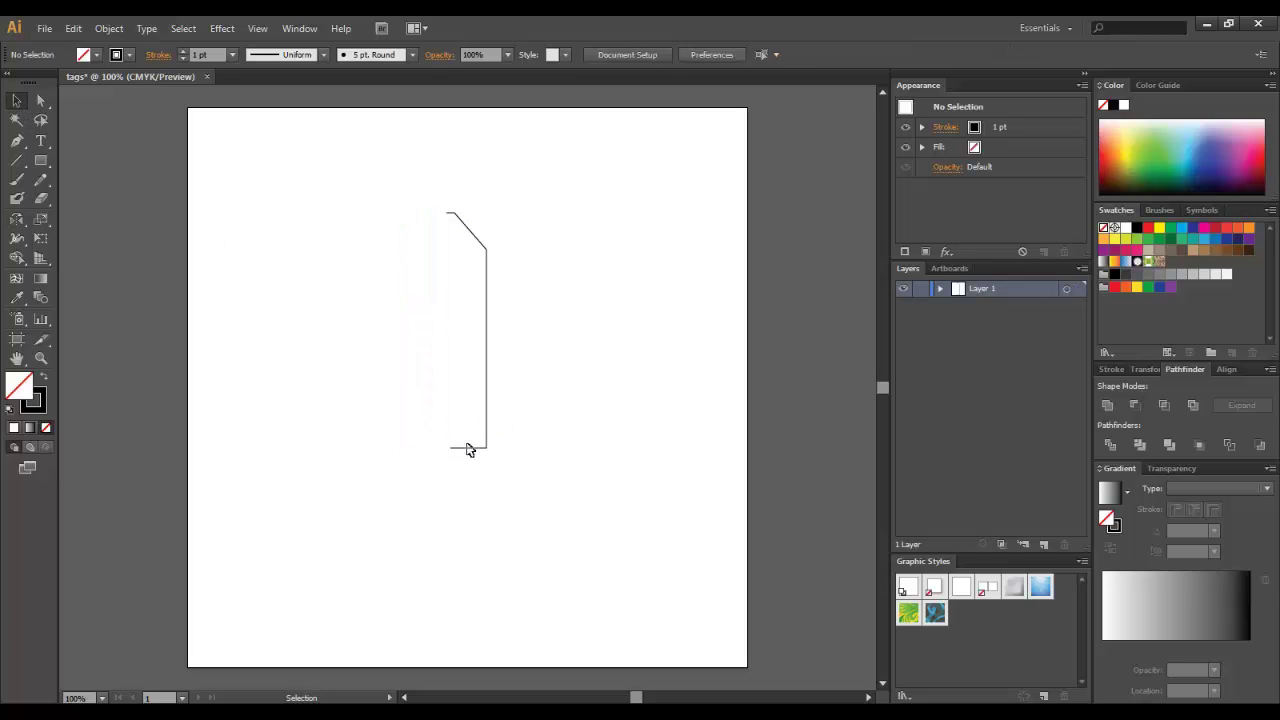
key("ctrl+plus")
left_click(496, 470)
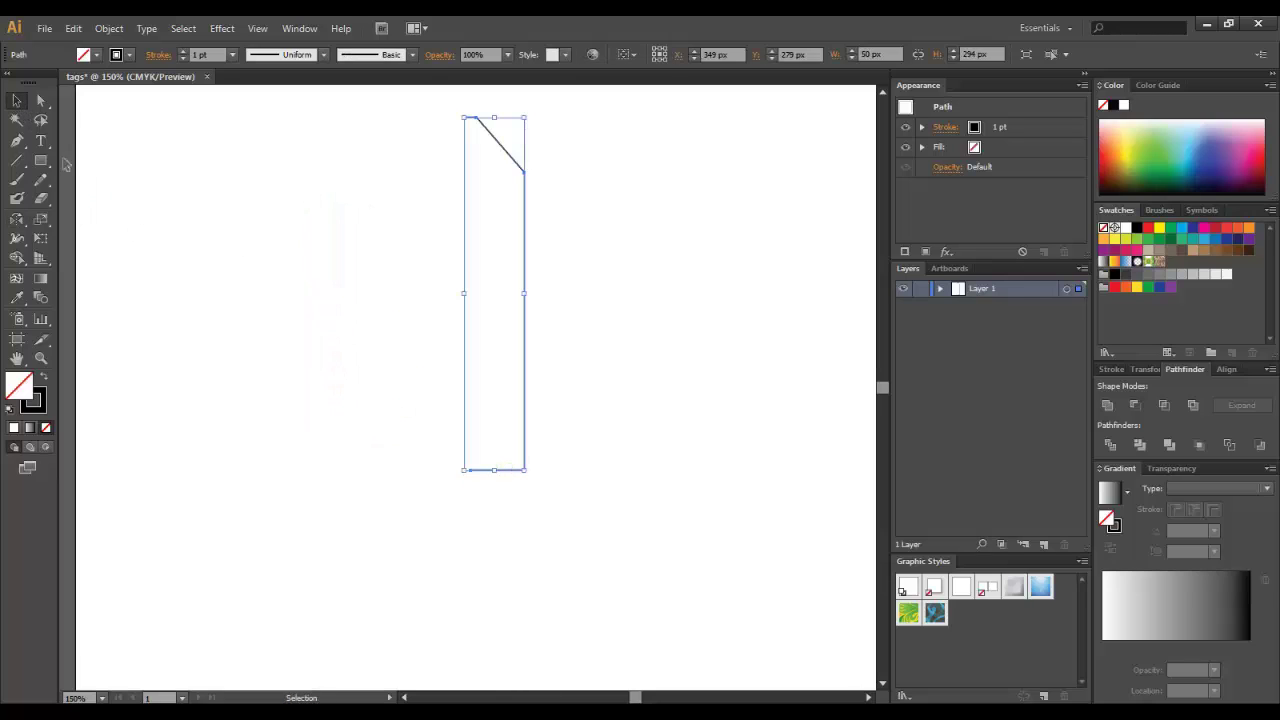
left_click(43, 101)
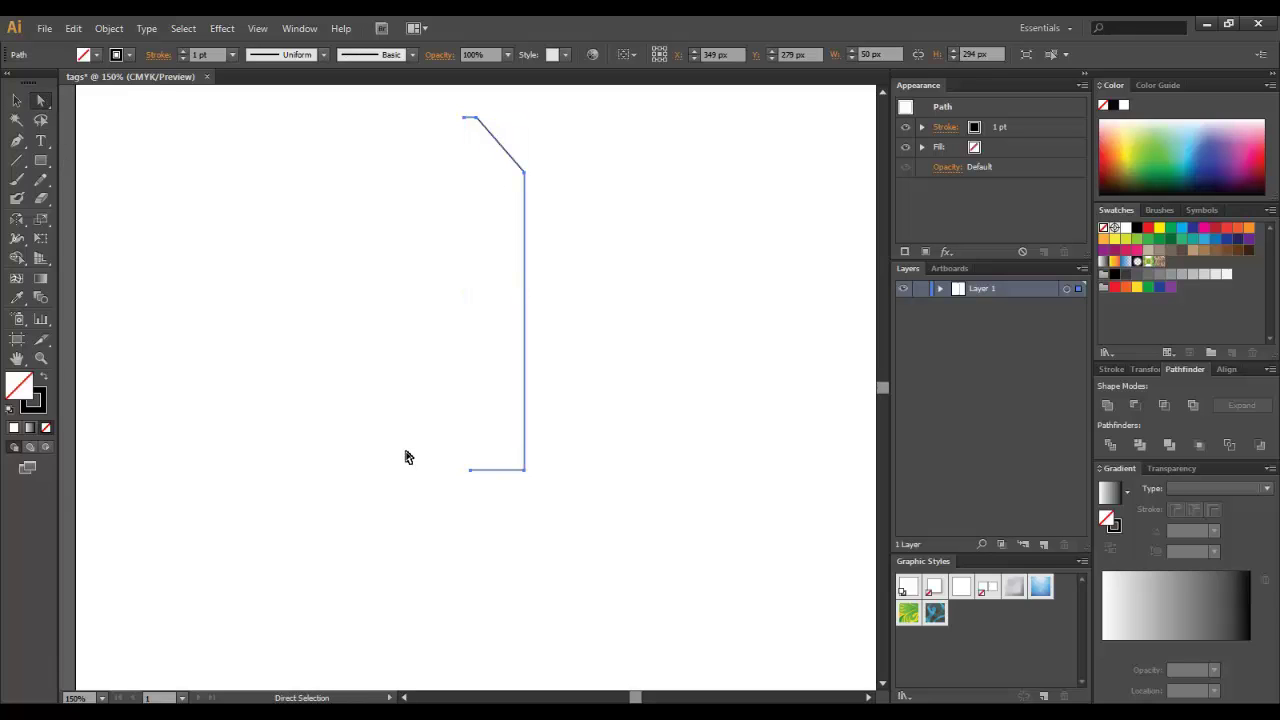
left_click(468, 472)
left_click_drag(469, 477, 465, 477)
left_click(697, 530)
- Zoom back out to 100% and reselect the half outline for reflecting
key("z")
left_click(490, 360, "alt")
left_click(17, 100)
key("ctrl+a")
double_click(17, 219)
- Add a vertically mirrored copy of the half outline and nudge it left
left_click(674, 399)
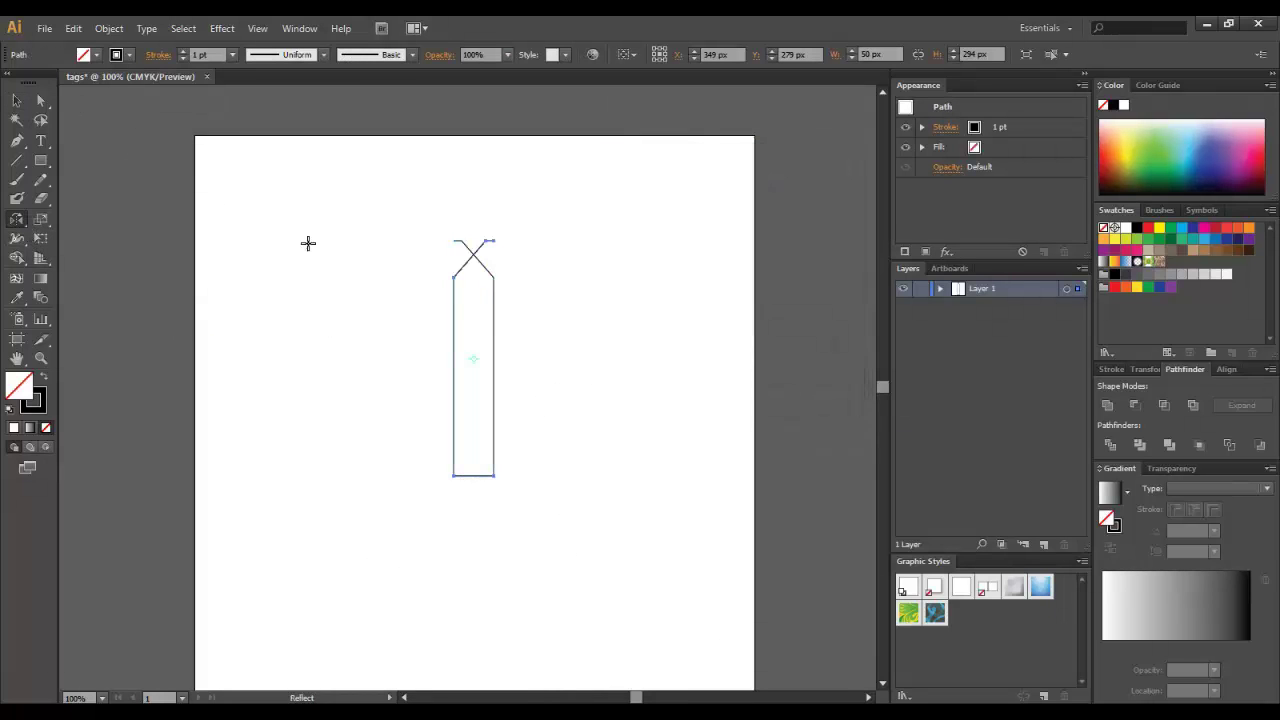
key("Left")
key("Left")
key("Left")
key("Left")
key("Left")
key("Left")
key("Left")
key("Left")
key("Left")
key("Left")
key("Left")
key("Left")
key("Left")
key("Left")
key("Left")
key("Left")
key("Left")
key("Left")
key("Left")
key("Left")
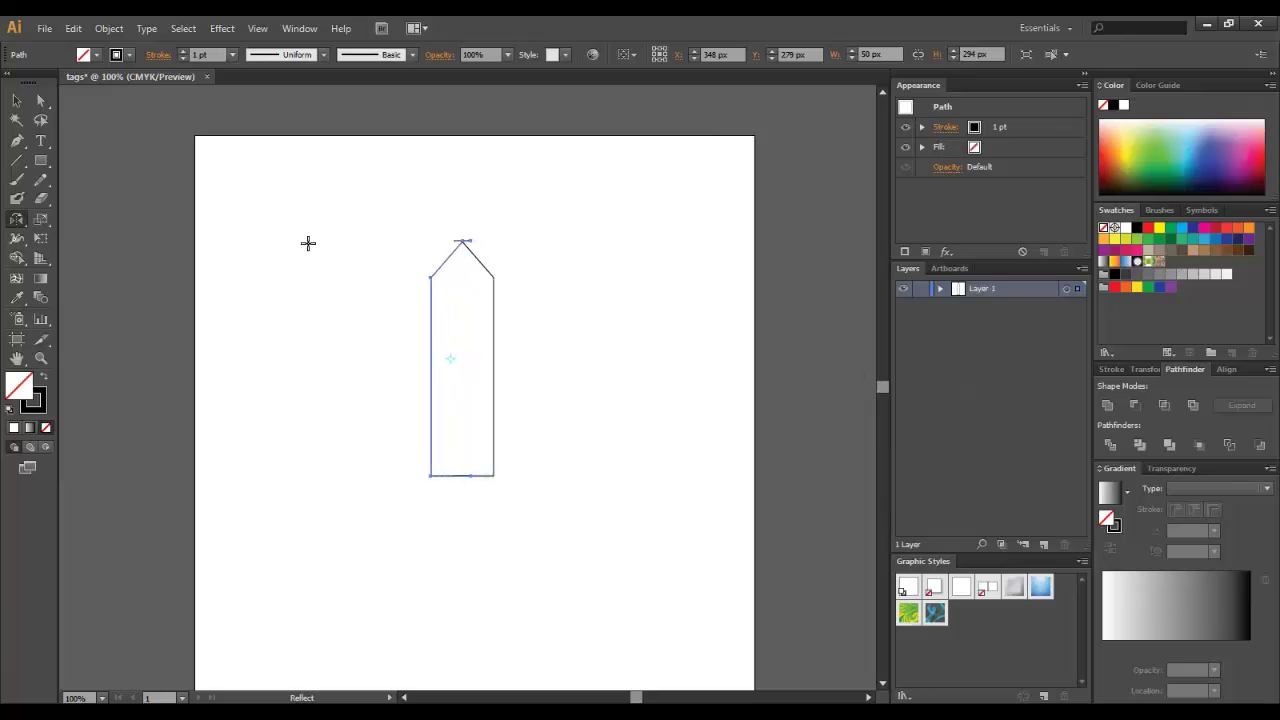
key("Left")
key("Left")
key("Left")
key("Left")
key("Left")
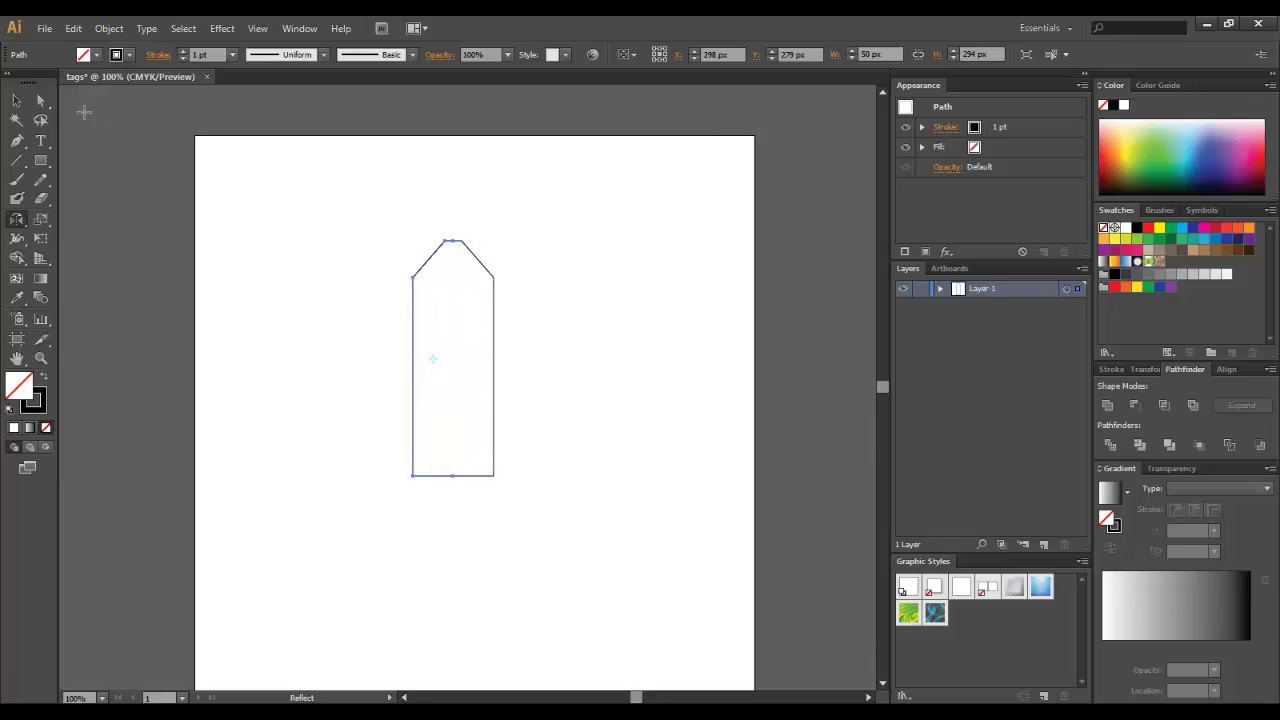
left_click(17, 100)
- Merge both halves with Pathfinder Unite into one 100 × 294 px tag shape
left_click(181, 161)
left_click(450, 405)
left_click(617, 418)
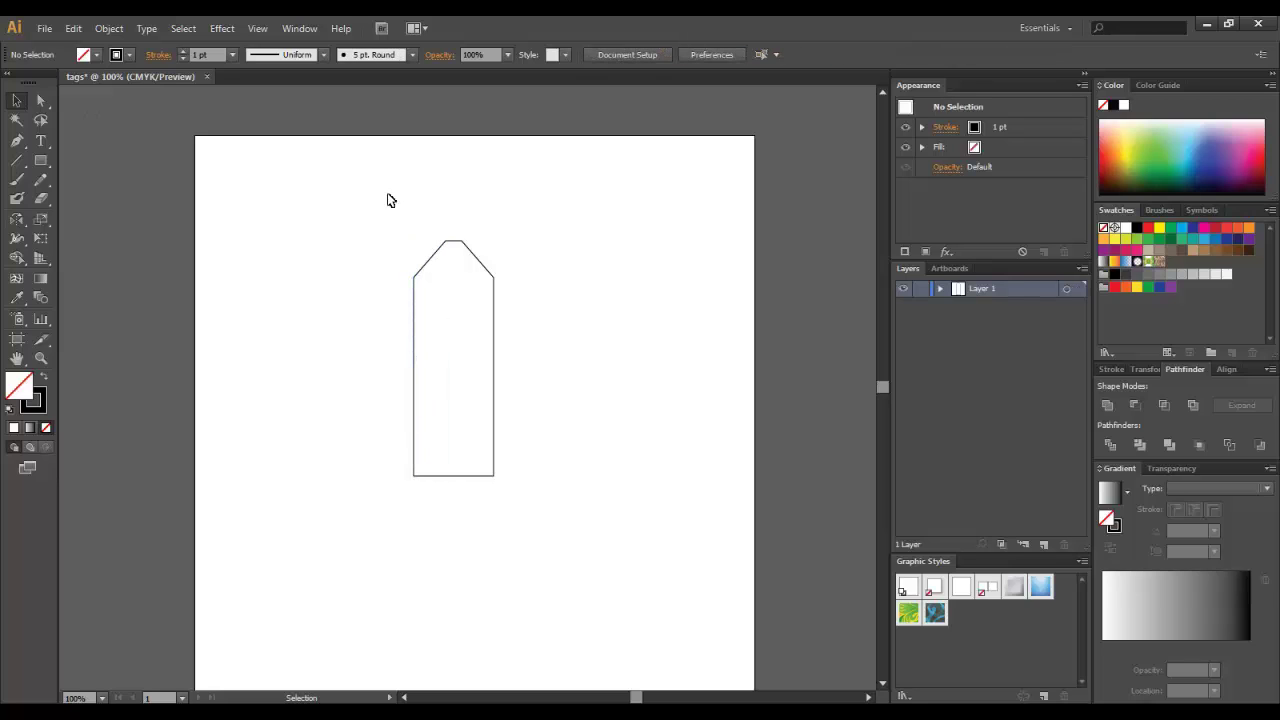
left_click_drag(360, 197, 559, 482)
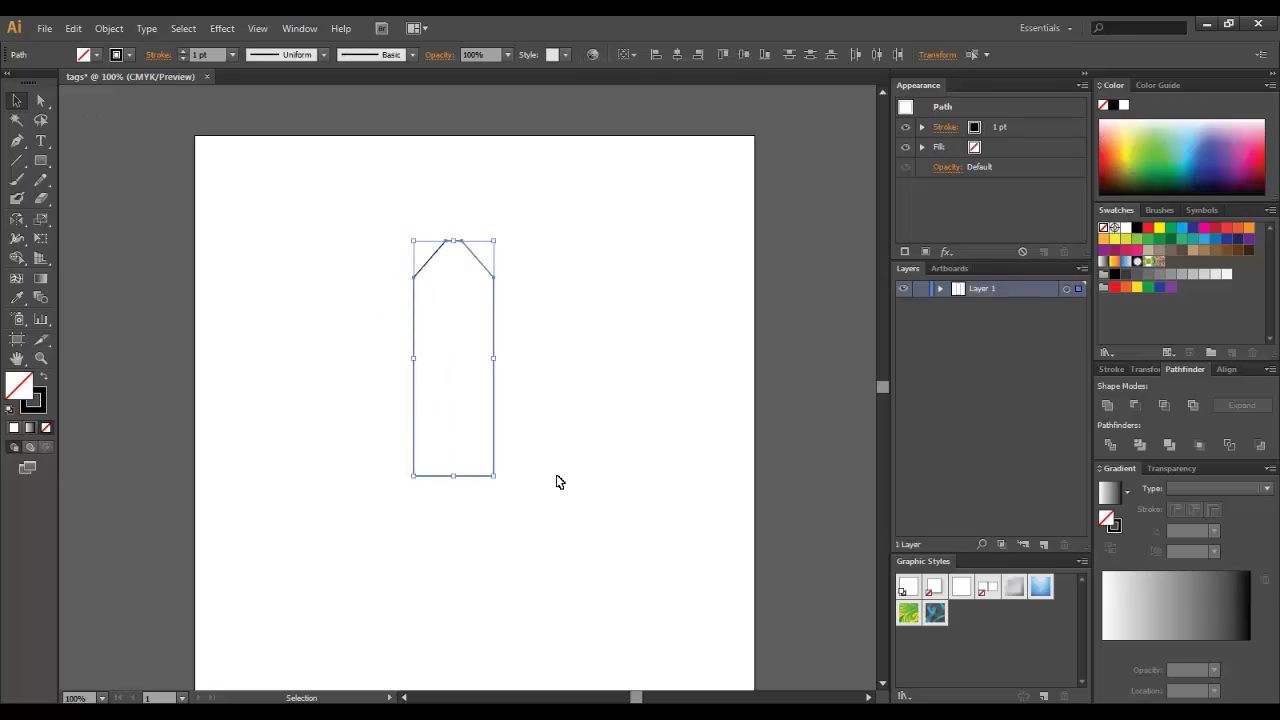
left_click(1108, 406)
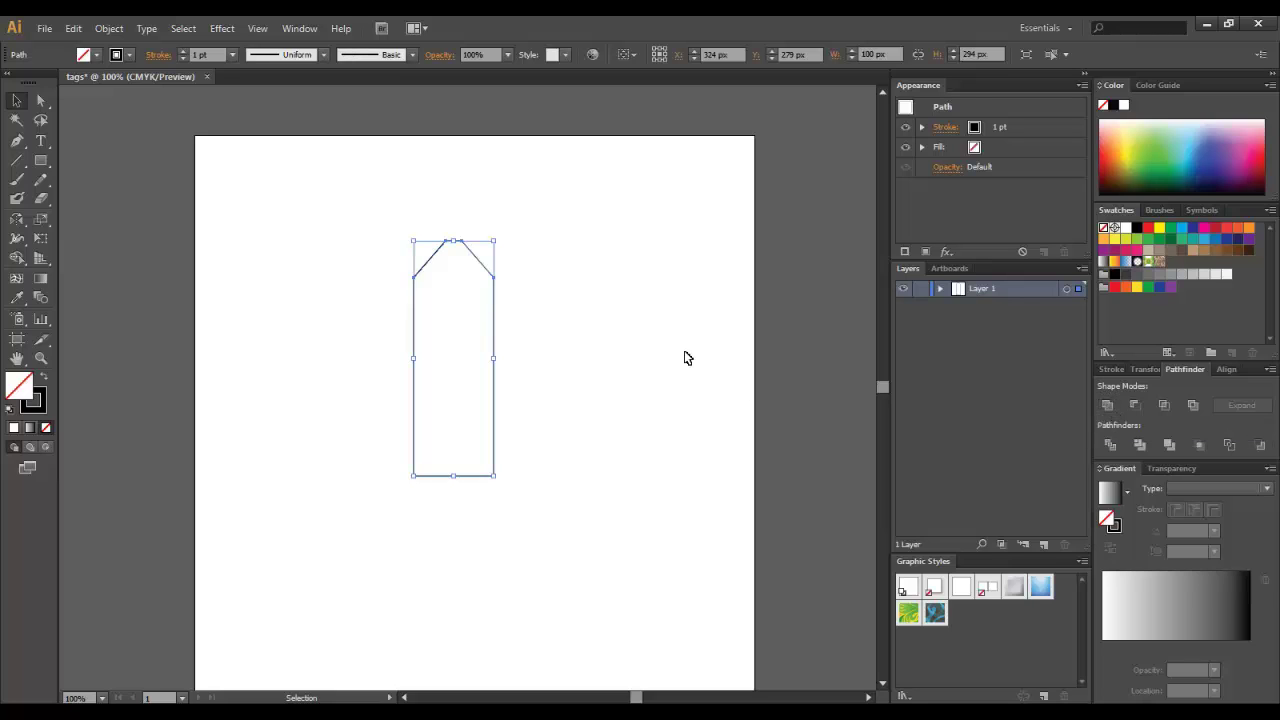
left_click(684, 358)
left_click(462, 340)
- Reposition the tag, adjust the zoom, and select the tag shape
left_click_drag(478, 255, 478, 281)
left_click(586, 311)
left_click(446, 285, "ctrl")
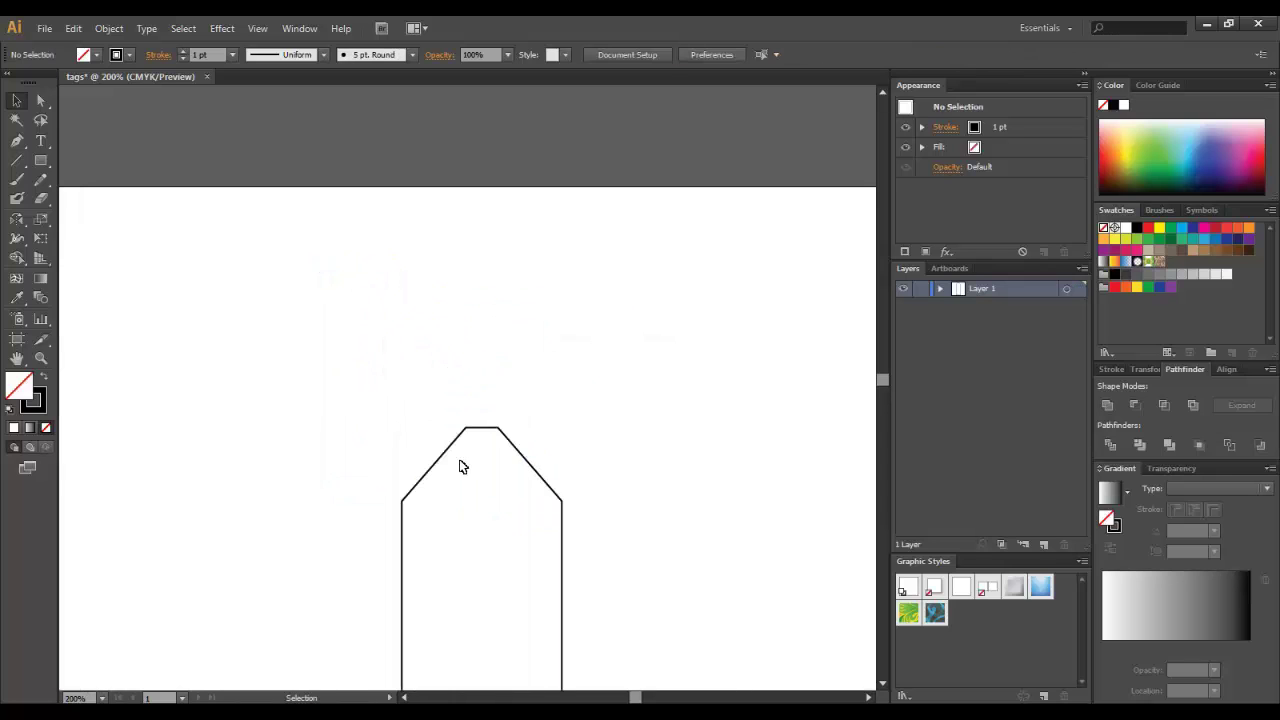
left_click(480, 549, "ctrl+alt")
left_click(476, 468, "ctrl+alt")
left_click_drag(401, 250, 530, 540)
- Apply a 13 px Round Corners effect to the tag with Preview on
left_click(222, 28)
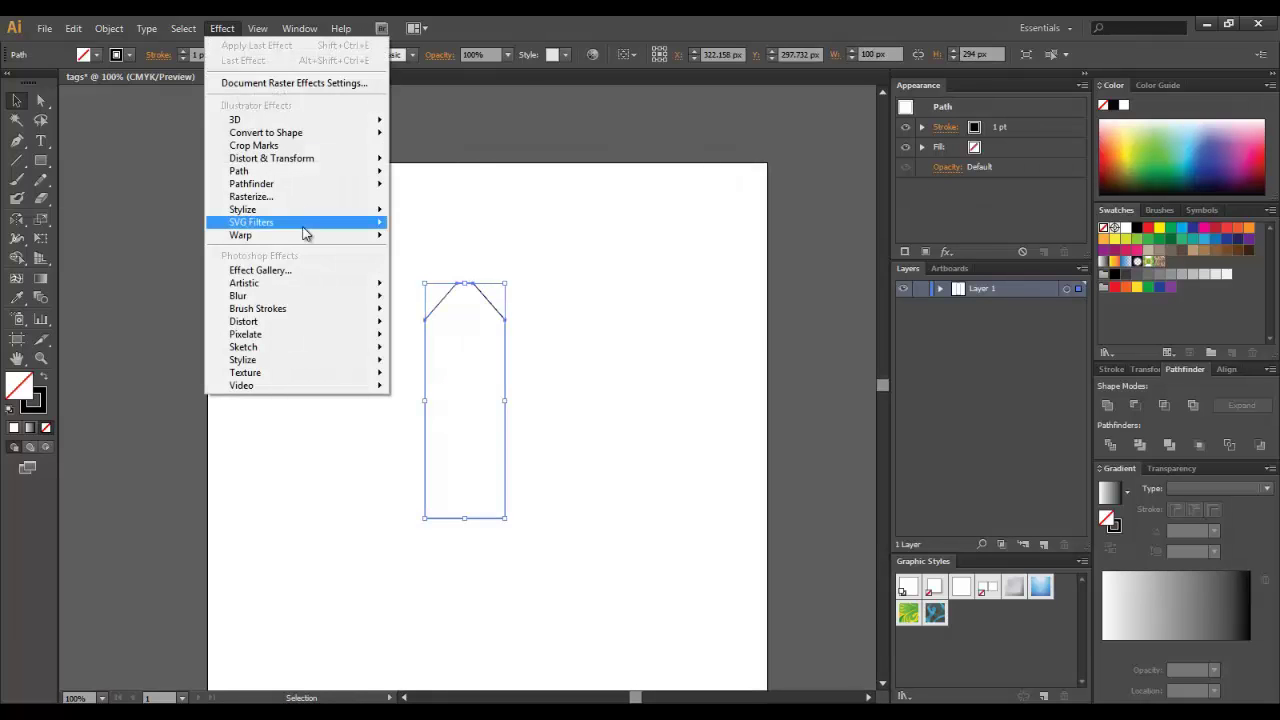
mouse_move(300, 209)
left_click(423, 283)
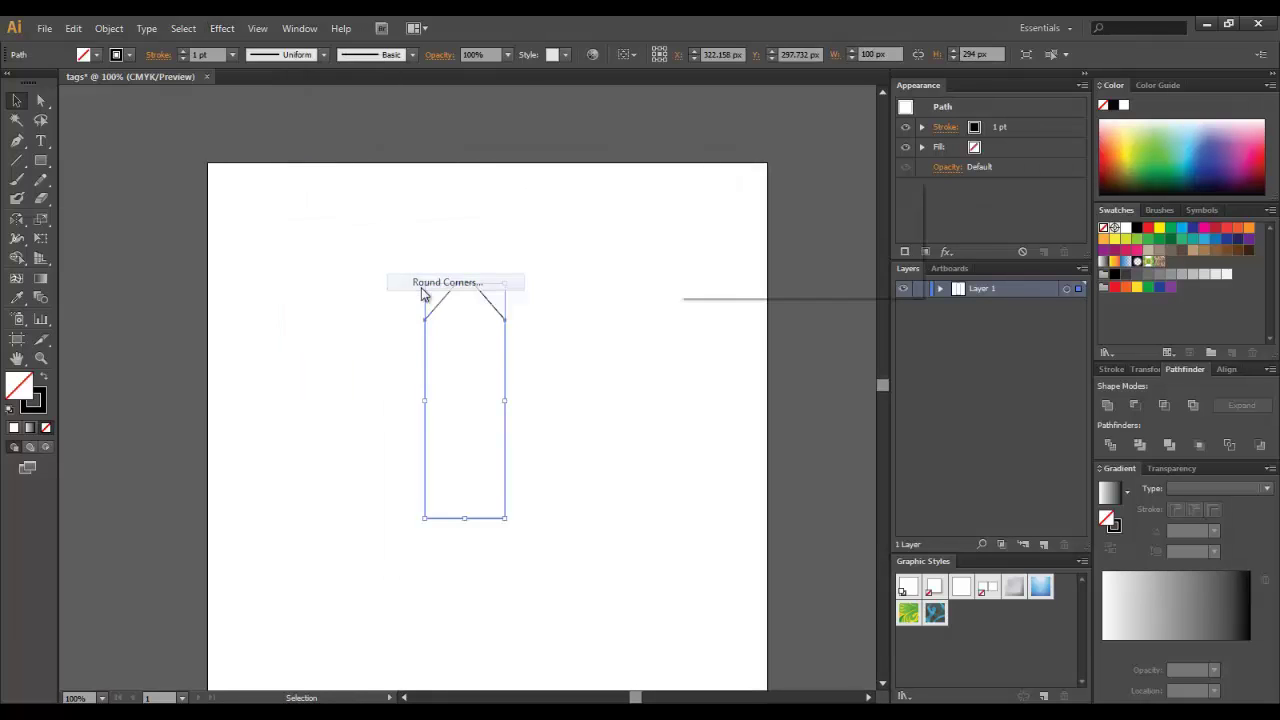
left_click(714, 261)
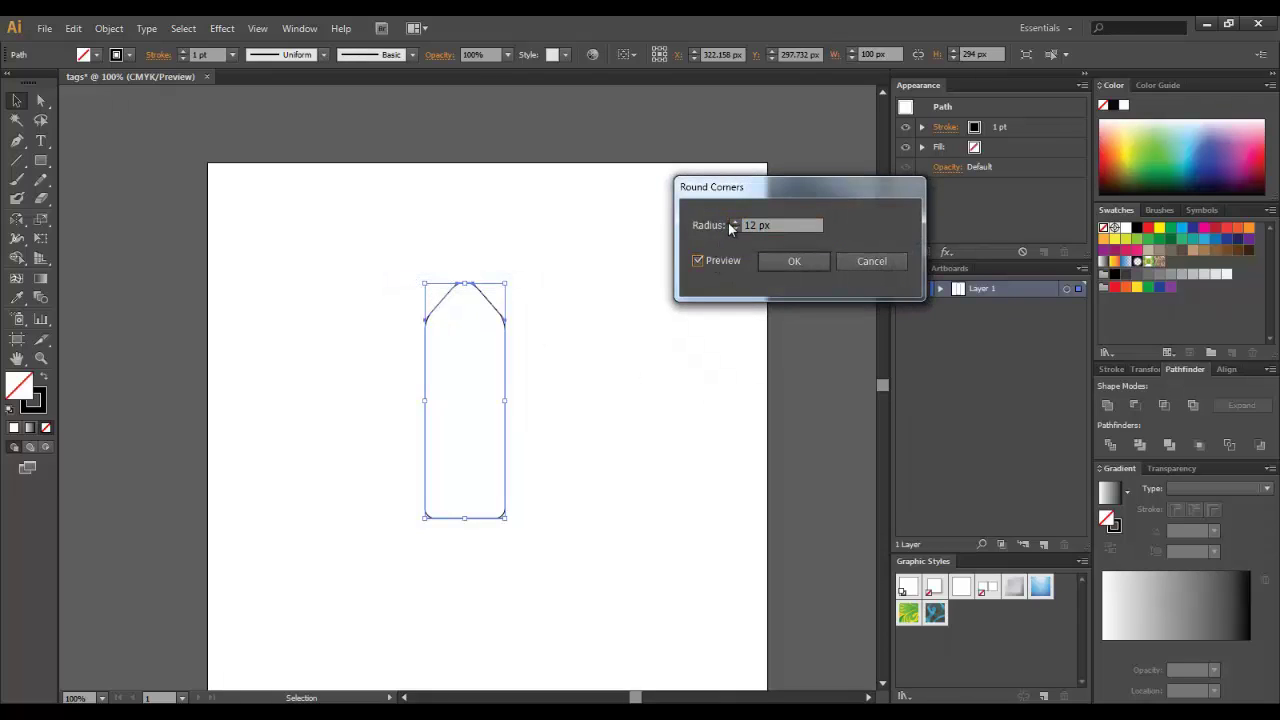
left_click(735, 219)
left_click(735, 219)
left_click(738, 222)
left_click(738, 222)
left_click(738, 222)
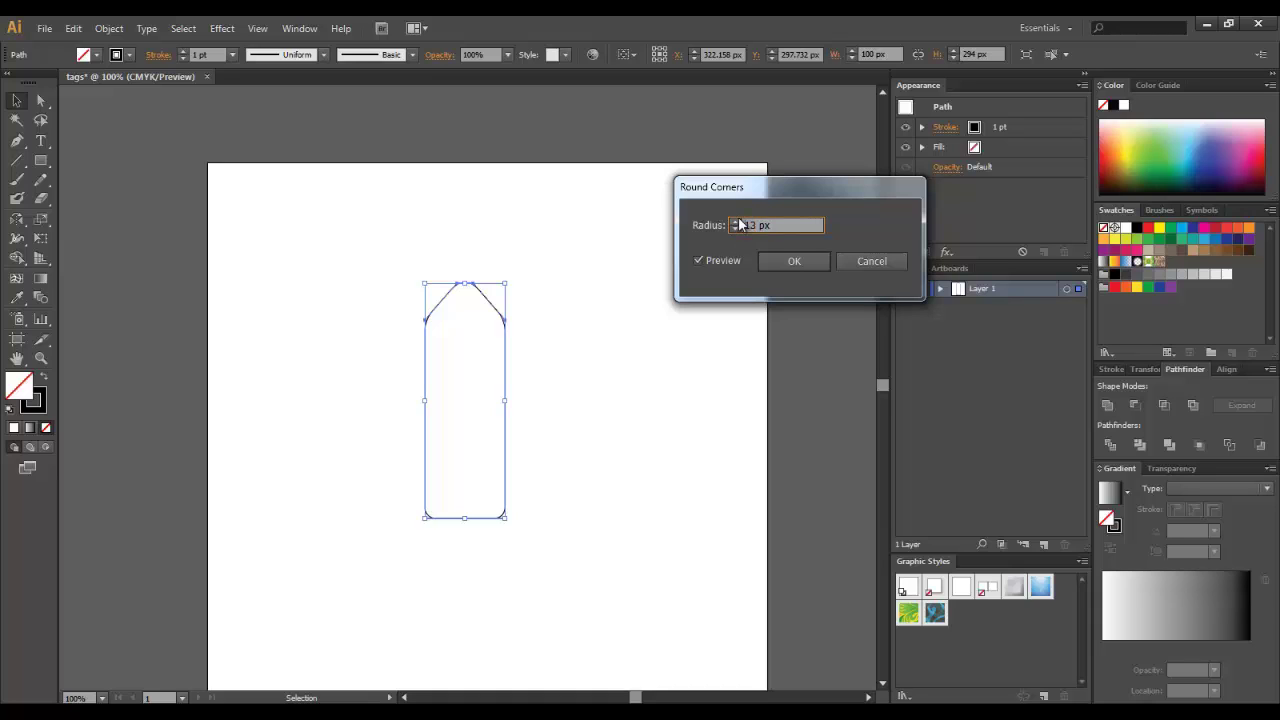
left_click(793, 261)
left_click(657, 288)
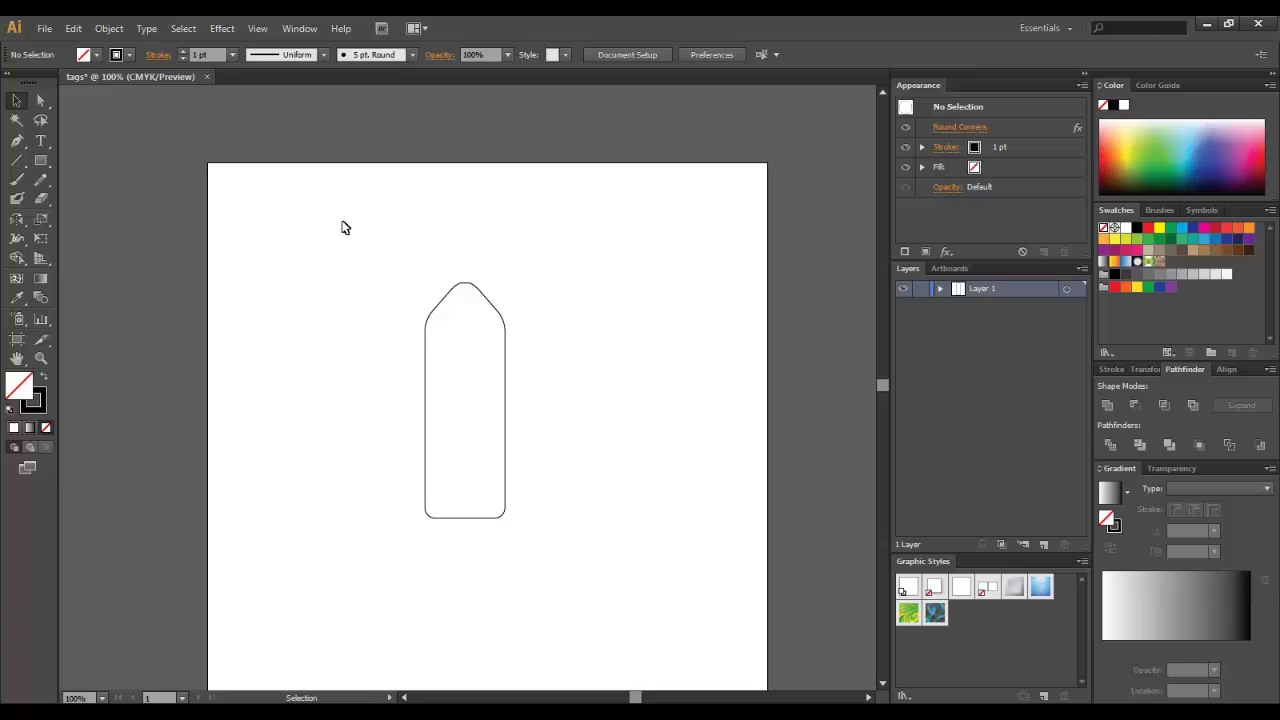
- Fill the tag with a mid grey swatch after trying yellow and orange swatches
left_click_drag(380, 238, 566, 478)
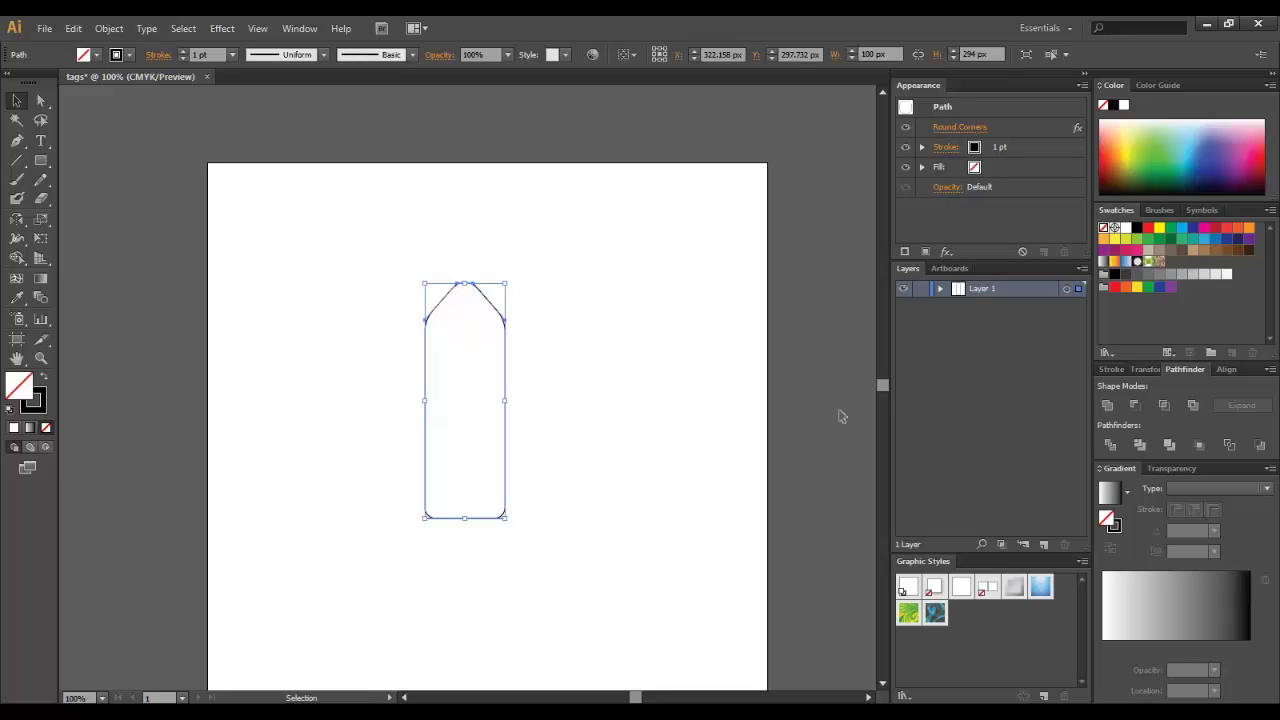
left_click(975, 169)
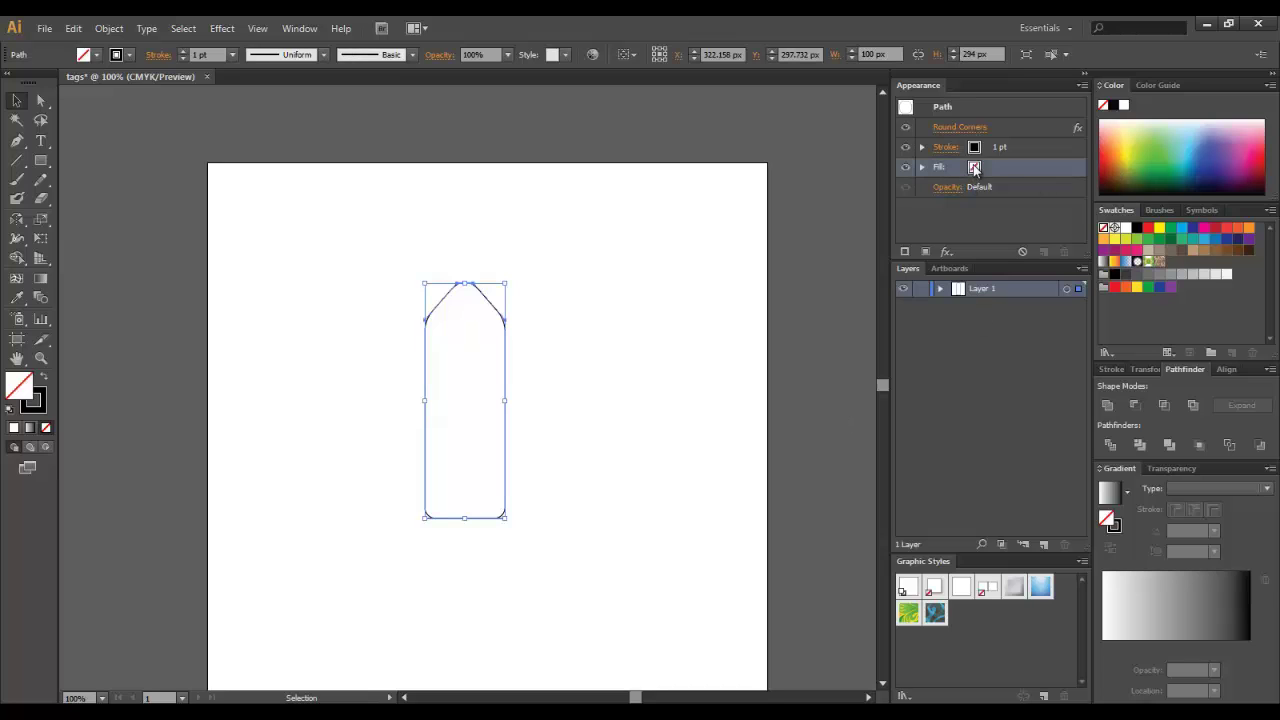
left_click(977, 168)
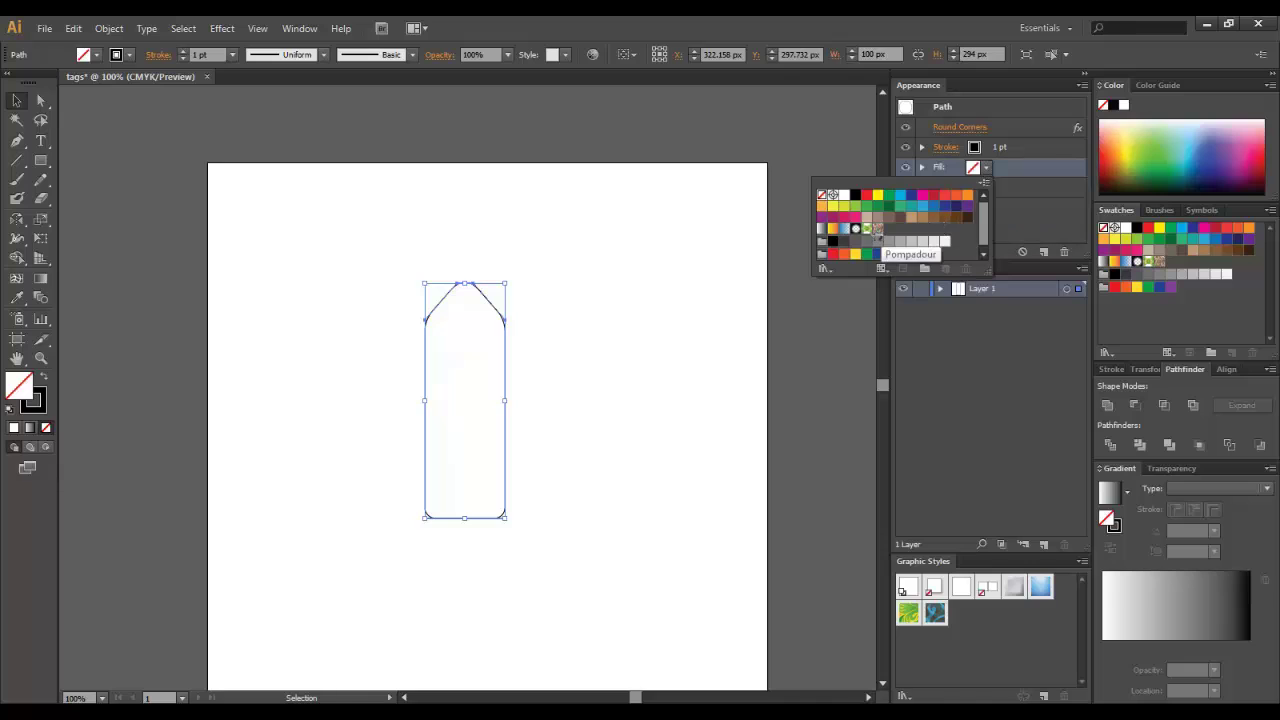
left_click(844, 206)
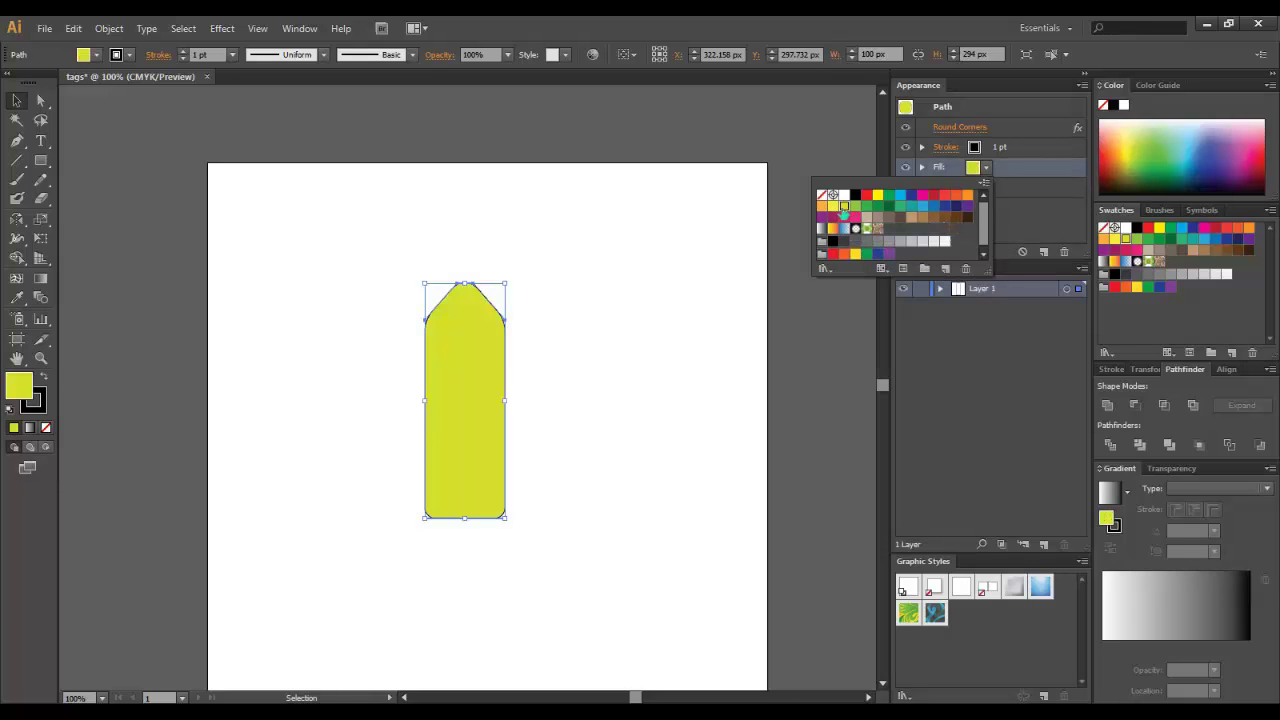
left_click(833, 206)
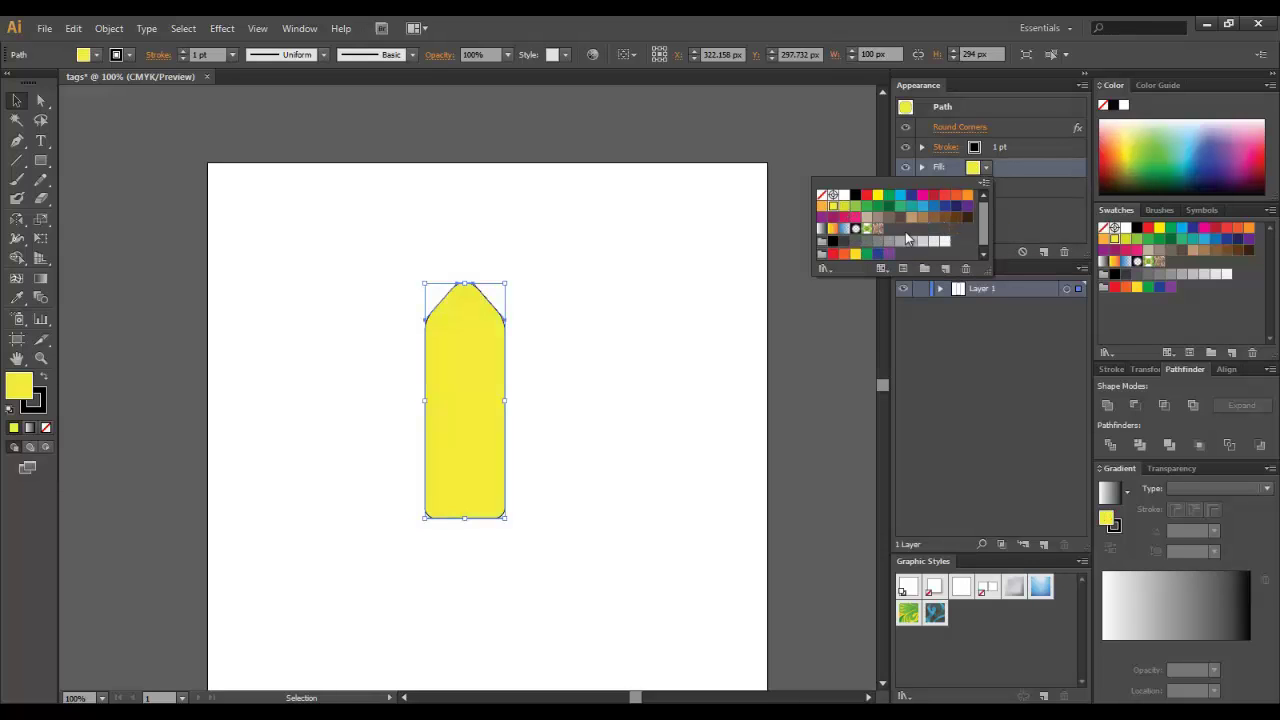
left_click(824, 207)
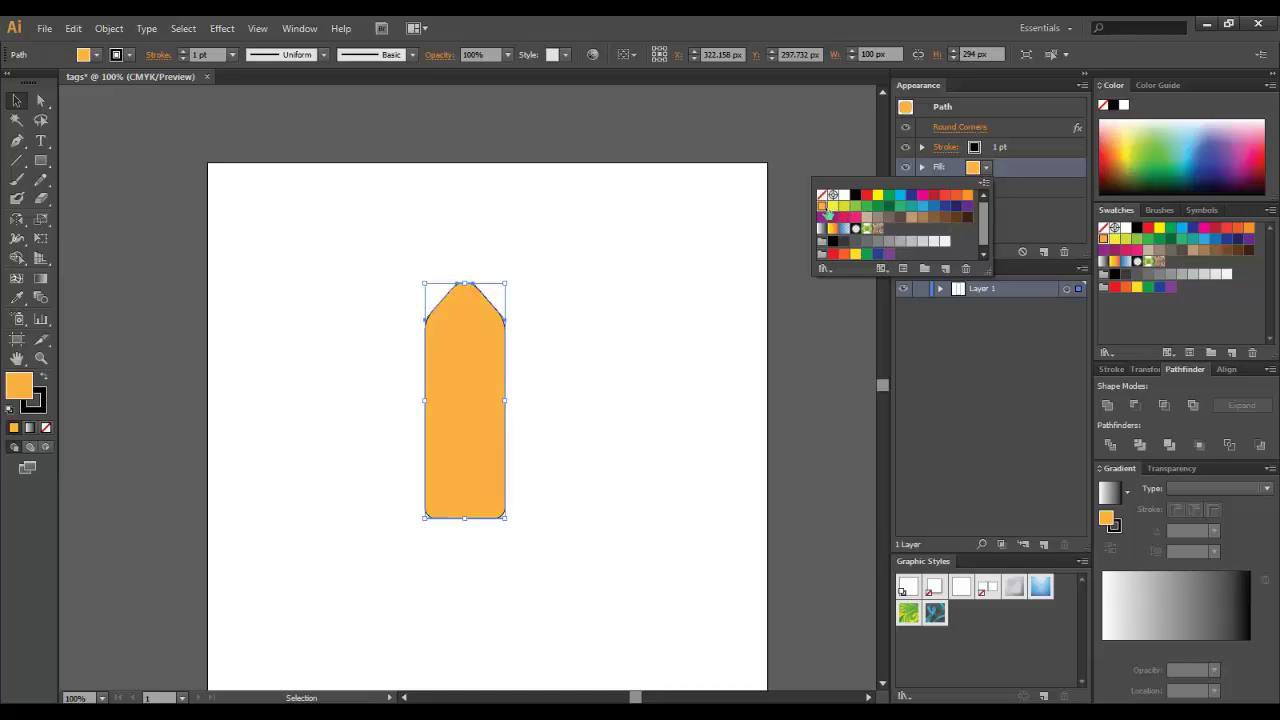
left_click(967, 195)
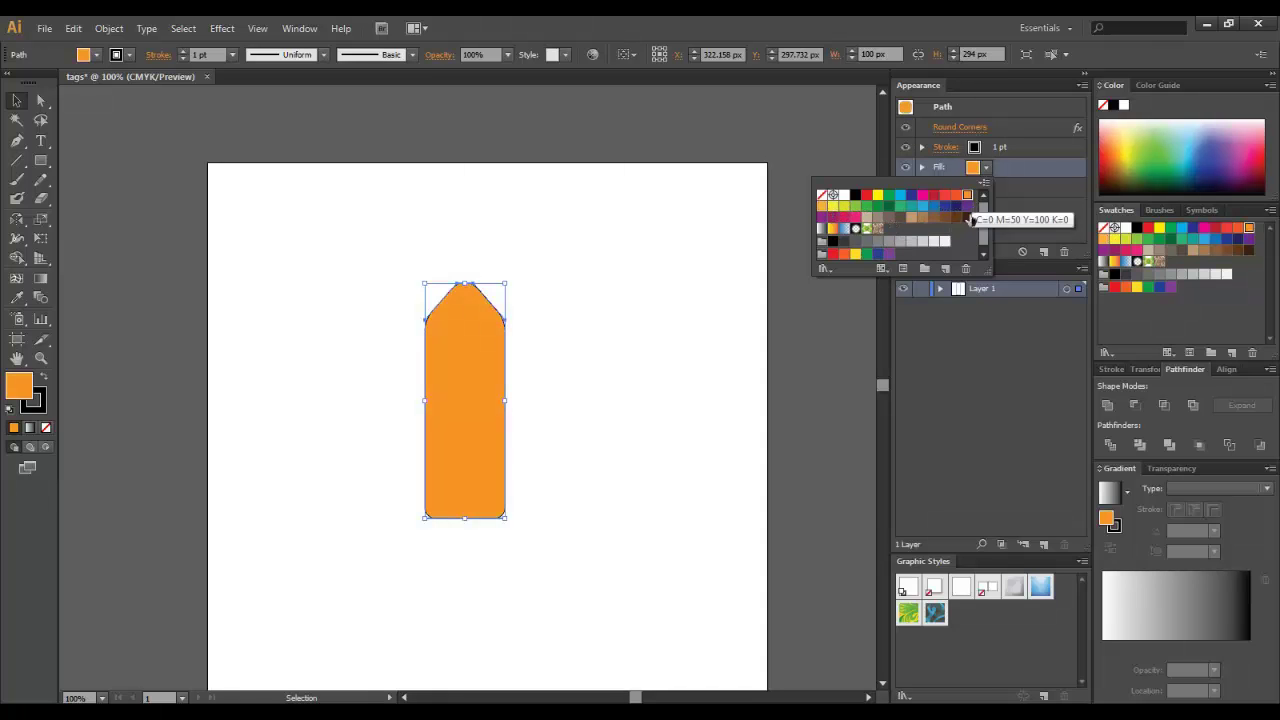
left_click(855, 241)
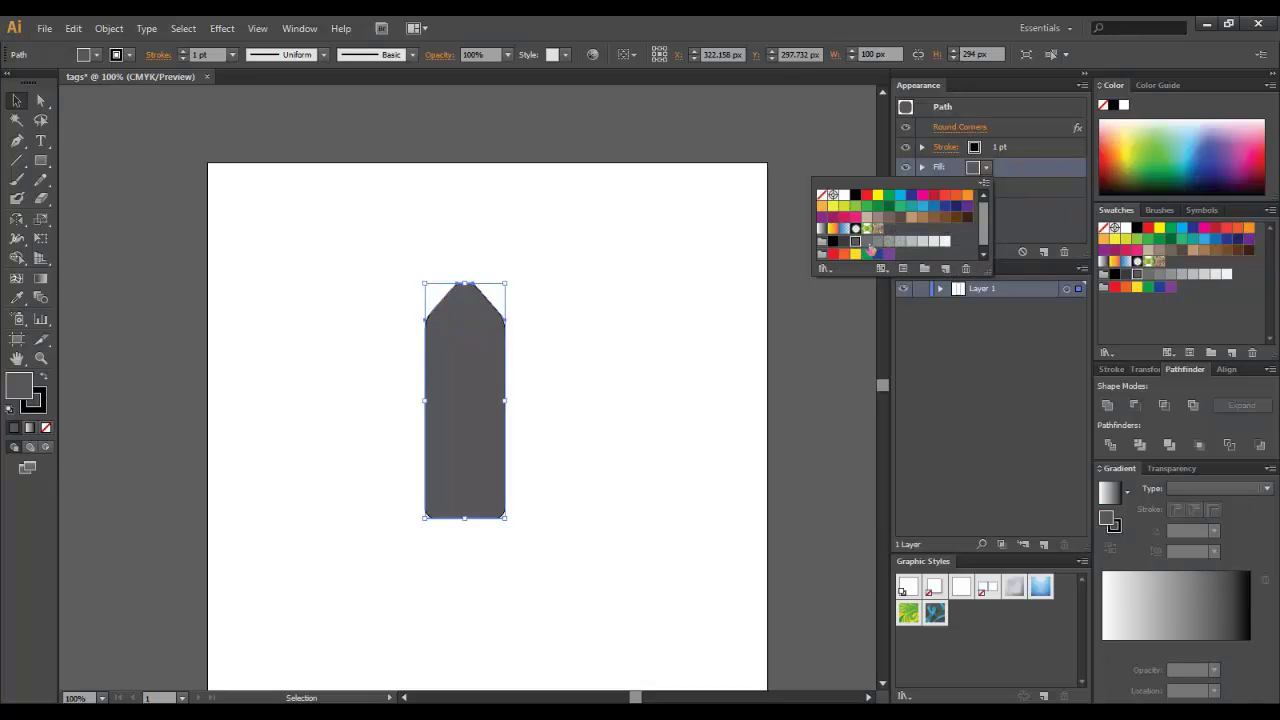
left_click(877, 241)
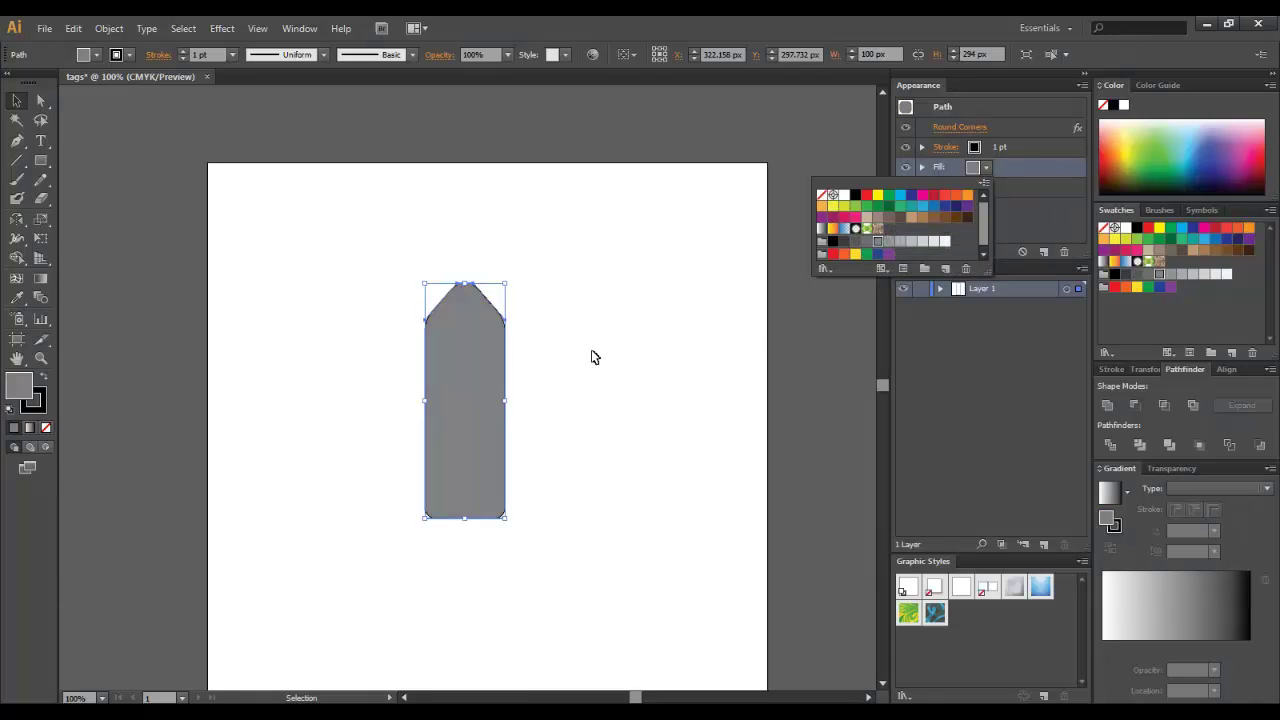
left_click(594, 358)
left_click(944, 147)
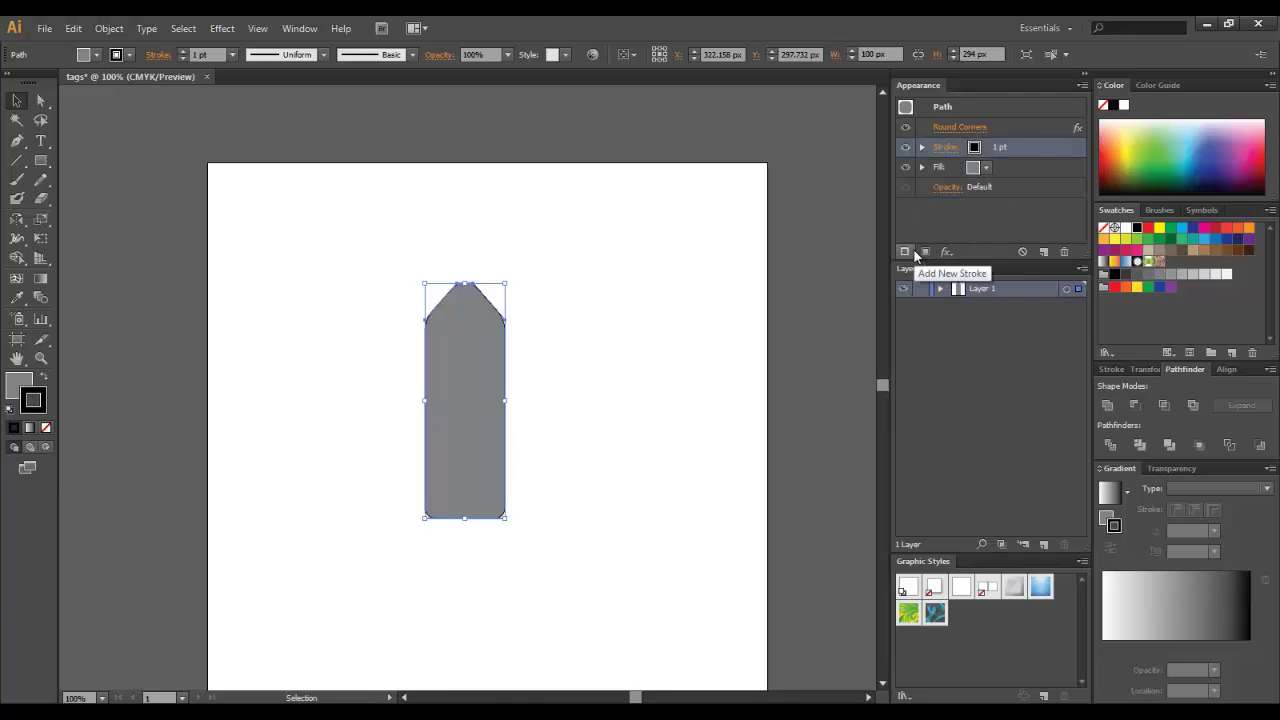
- Add a second stroke to the tag and set the lower black stroke to 7 pt
left_click(905, 251)
left_click(1035, 166)
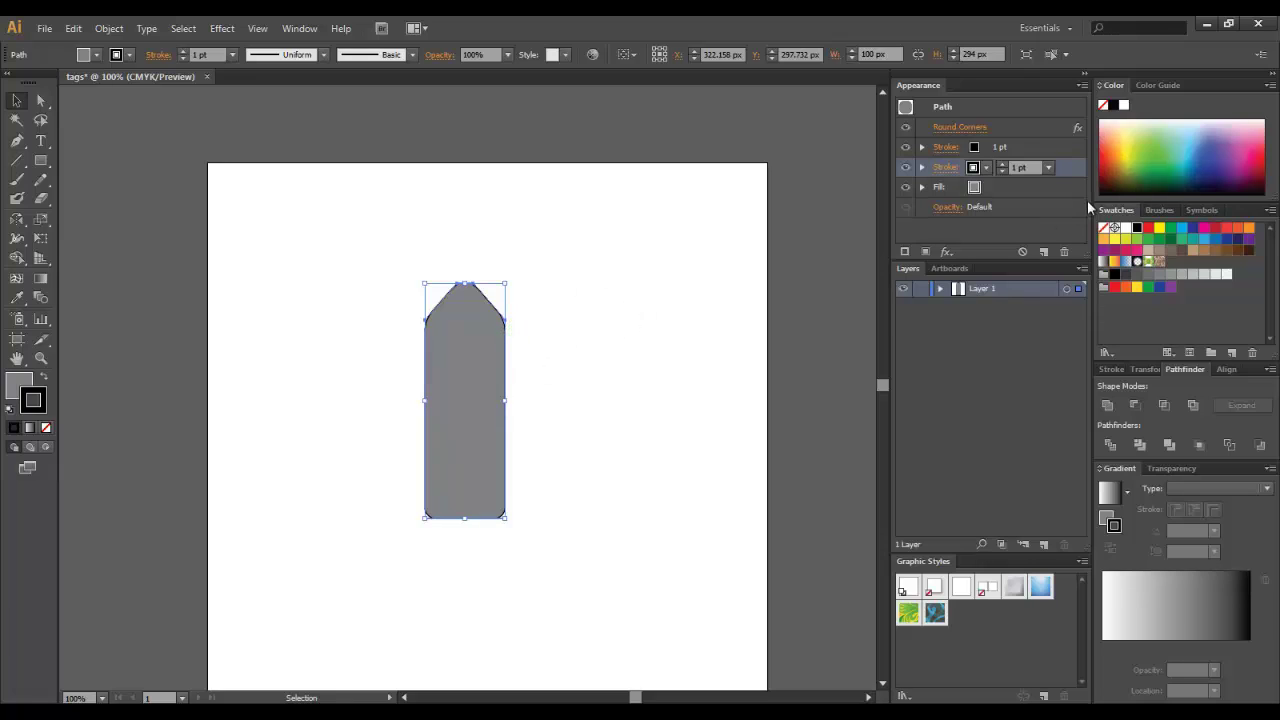
left_click(1002, 164)
left_click(1002, 164)
left_click(1002, 164)
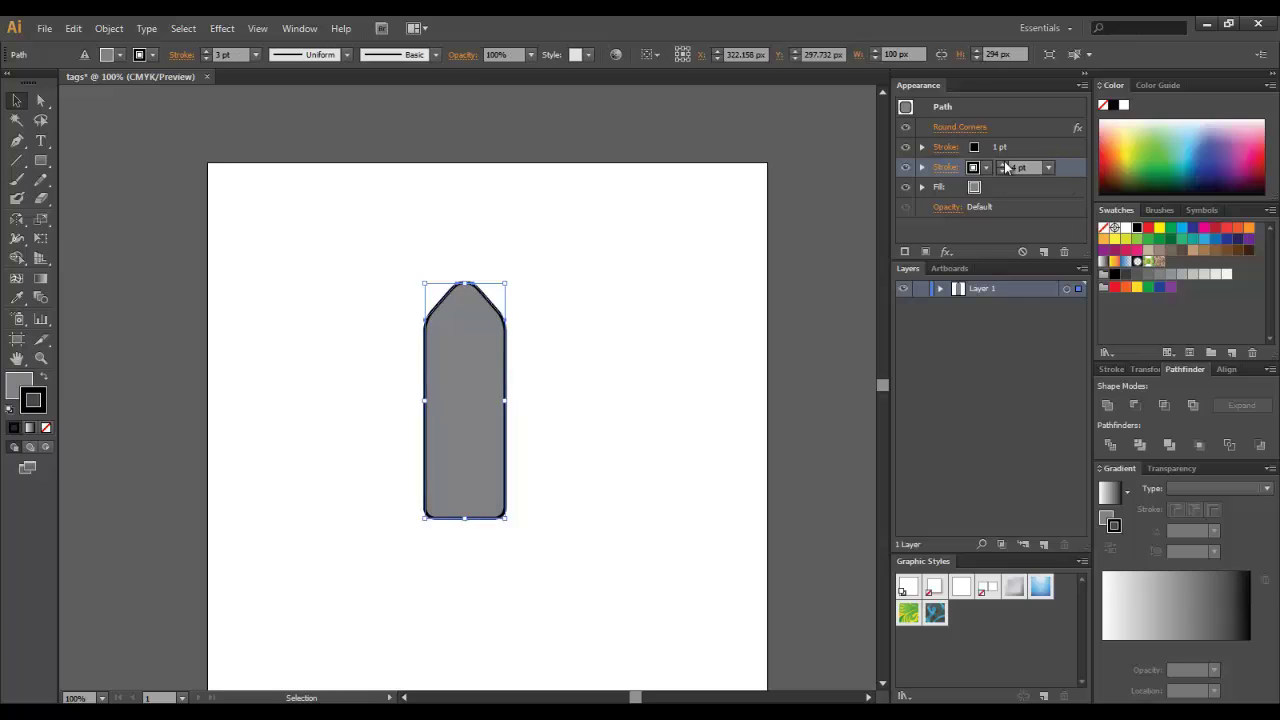
left_click(1003, 164)
left_click(1003, 164)
left_click(1003, 164)
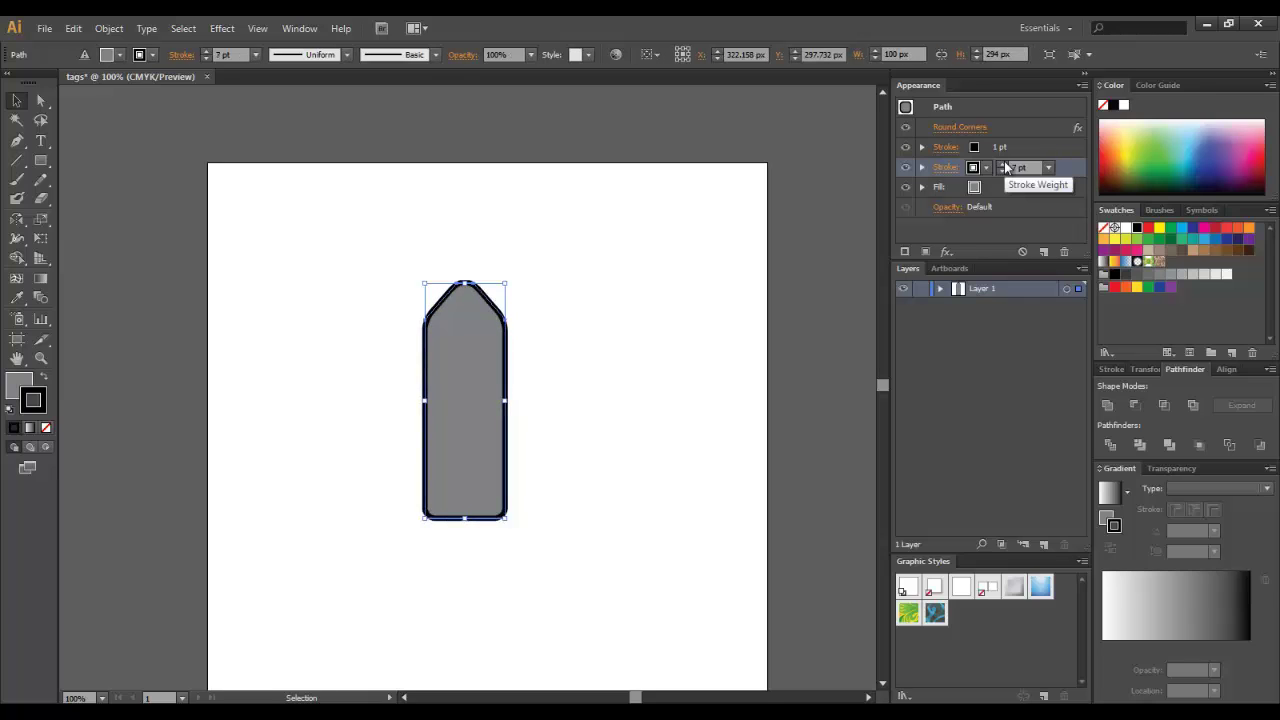
- Make the top stroke white at 4 pt for a double outline
left_click(992, 150)
left_click(985, 147)
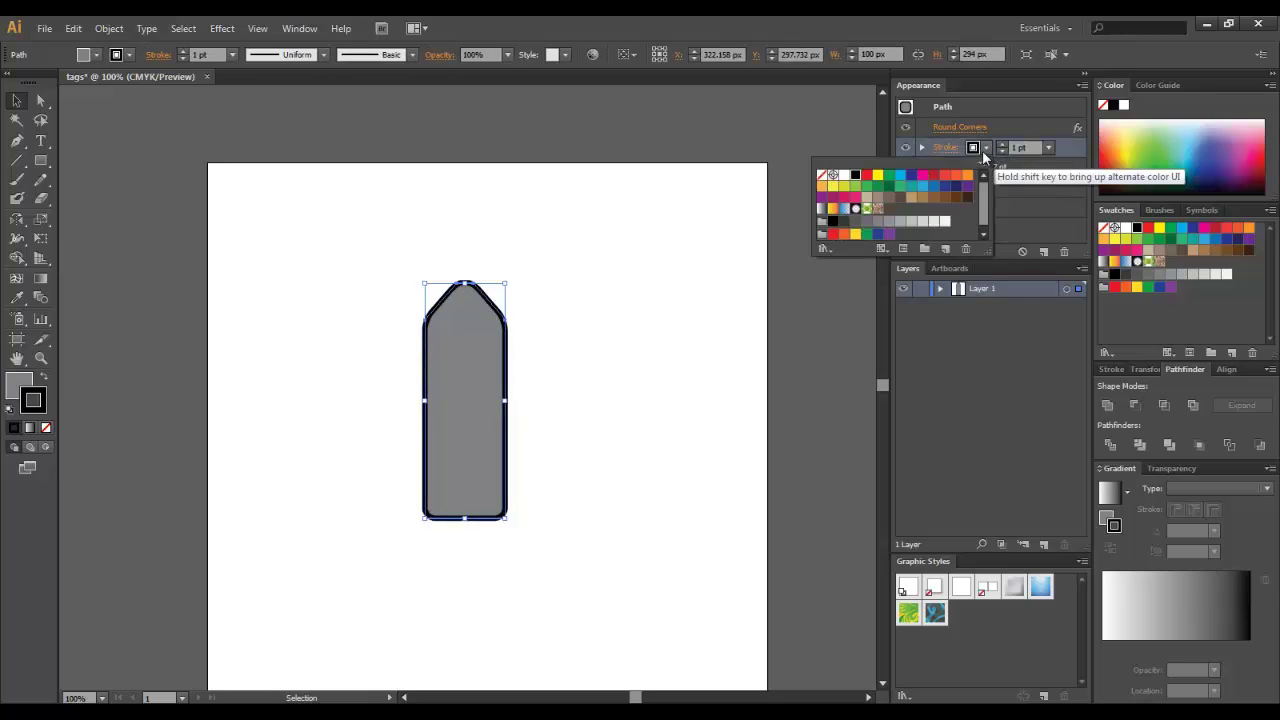
left_click(843, 176)
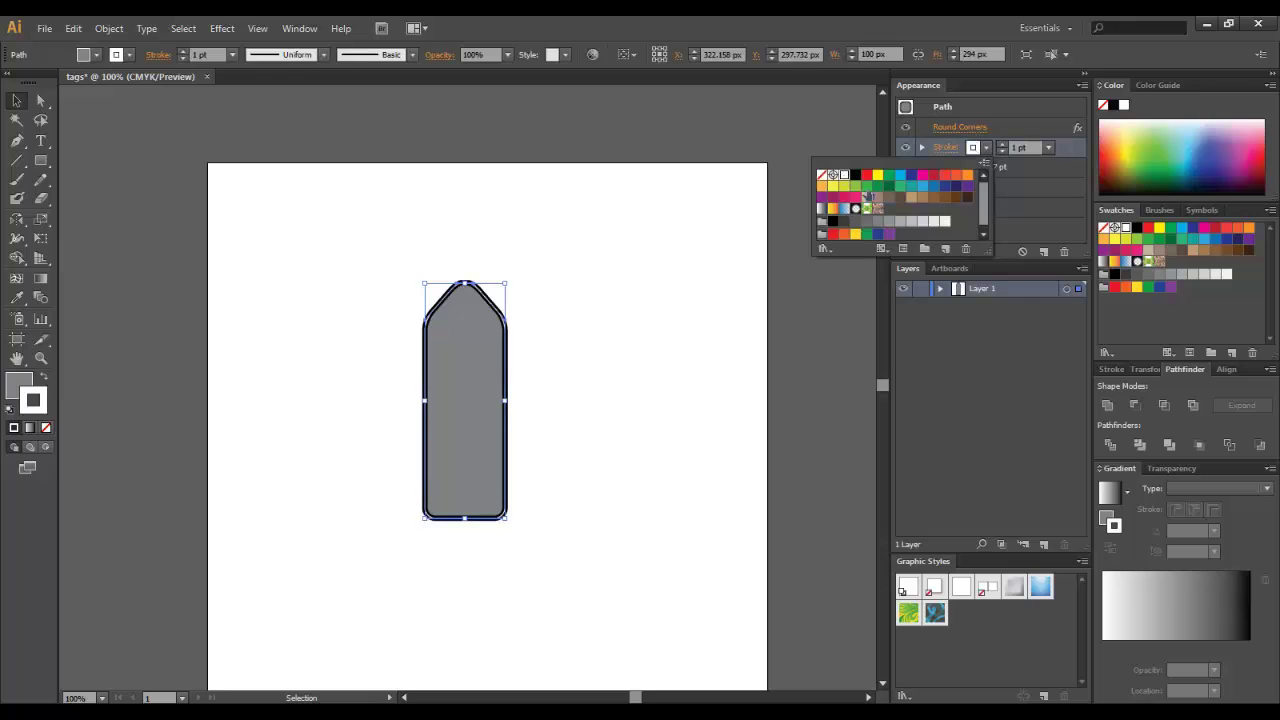
left_click(1004, 145)
left_click(1004, 145)
left_click(1004, 145)
left_click(697, 242)
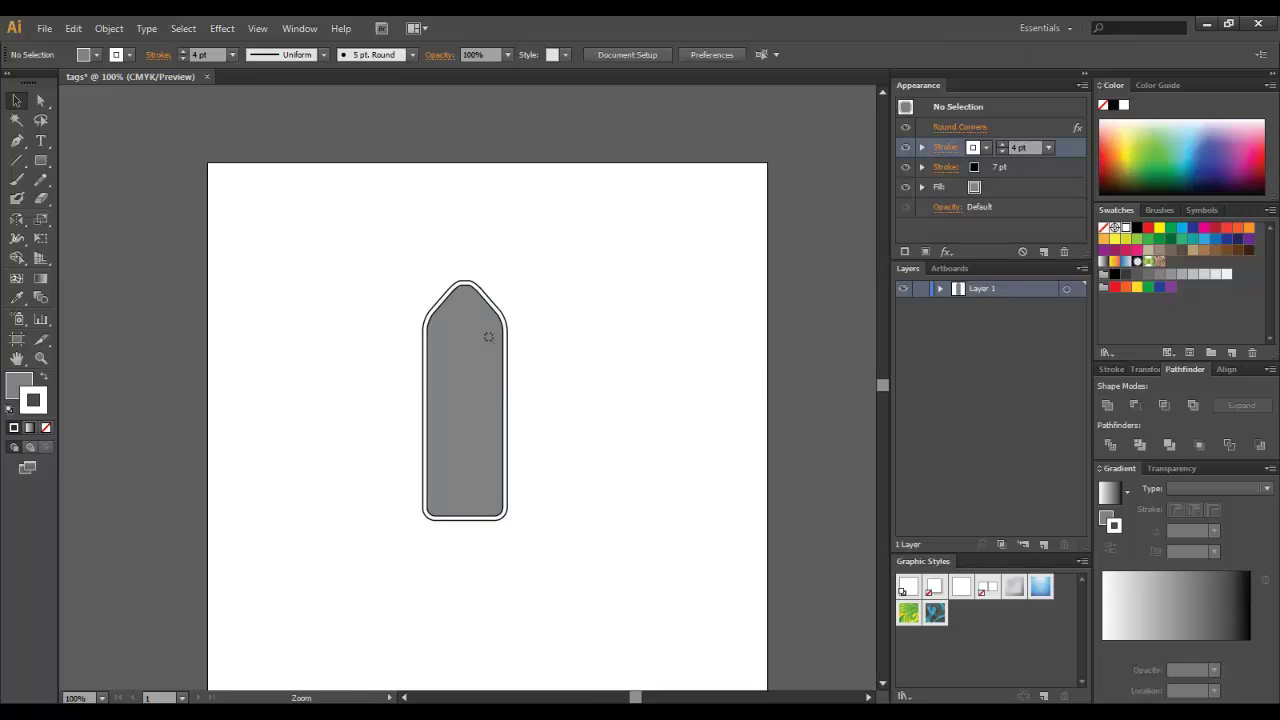
- Zoom to 200% and rename Layer 1 to 'Tag Outline'
key("ctrl+plus")
key("ctrl+plus")
scroll(665, 345, "down", 3)
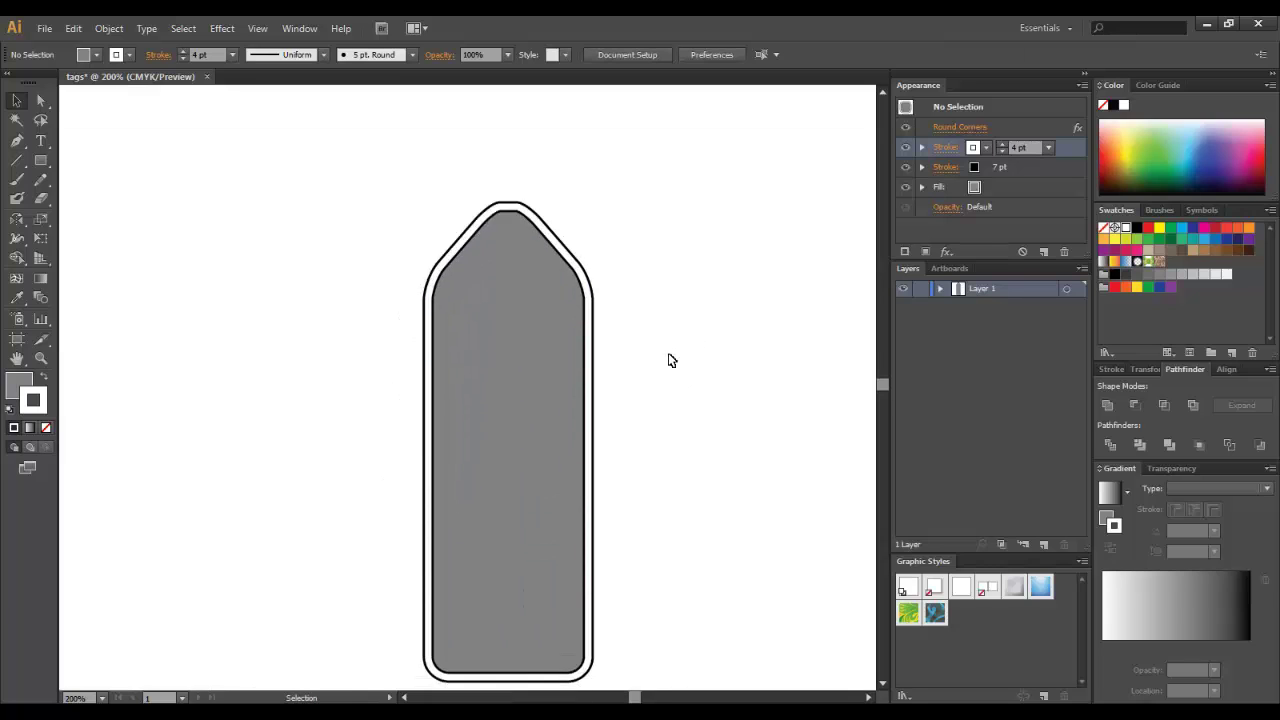
double_click(990, 288)
type("Tag O")
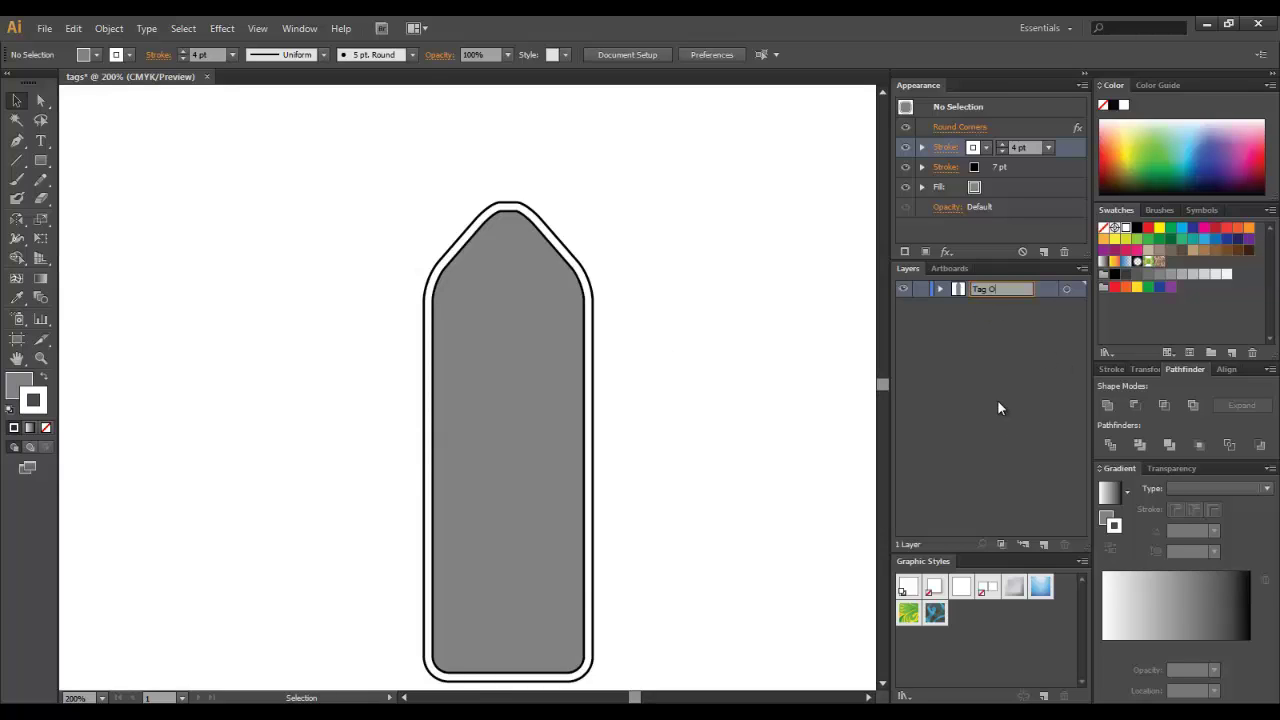
type("utline")
key("Return")
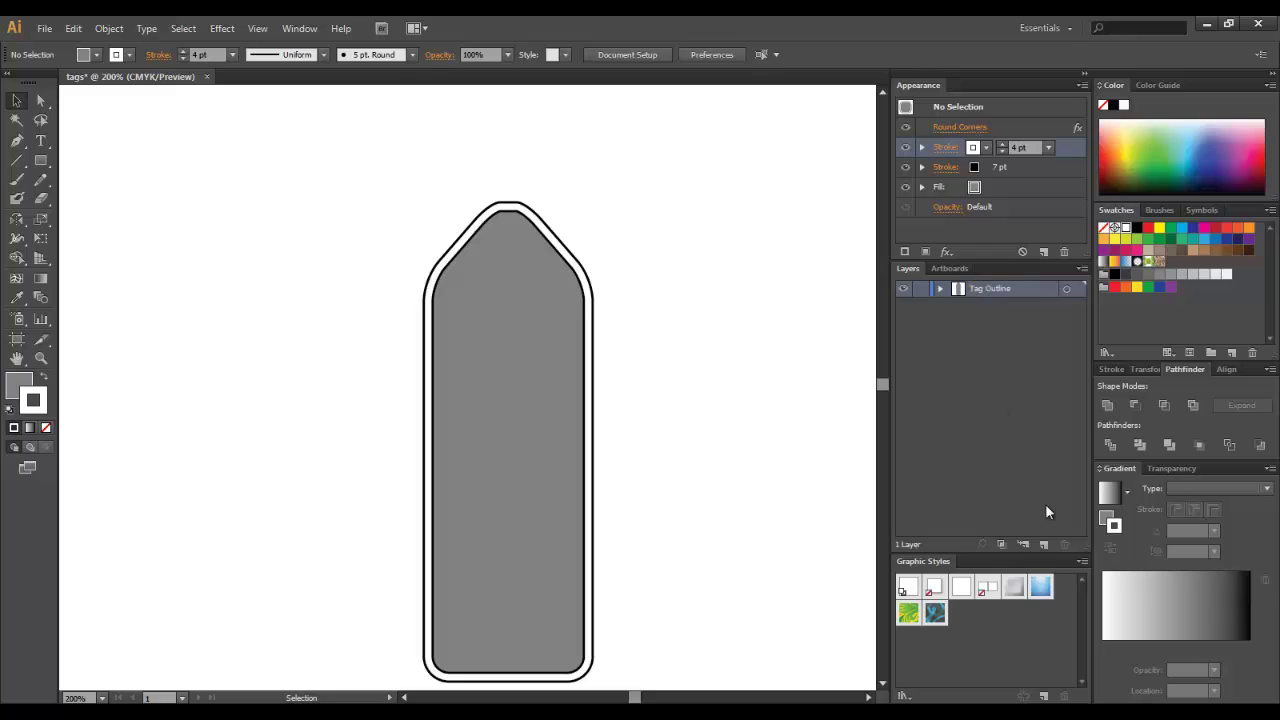
- Add a new layer named 'Holes' and lock the Tag Outline layer
left_click(1045, 546)
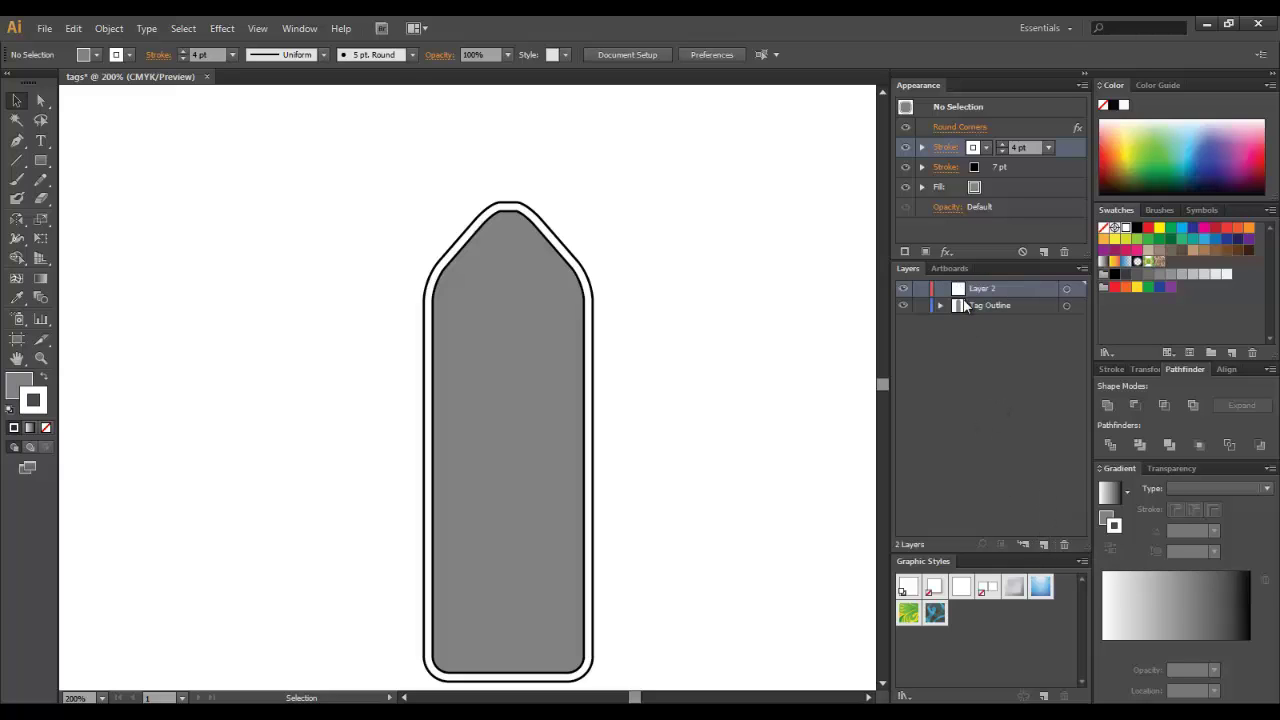
double_click(985, 289)
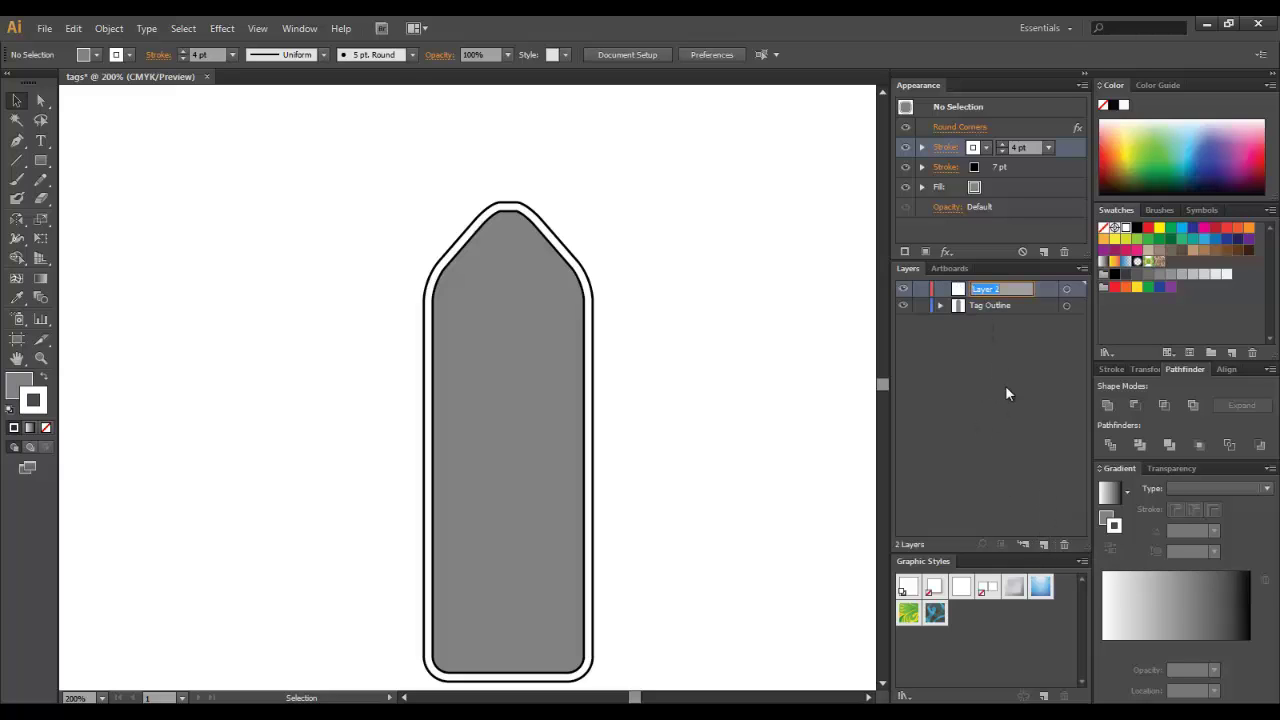
type("Holes")
key("Return")
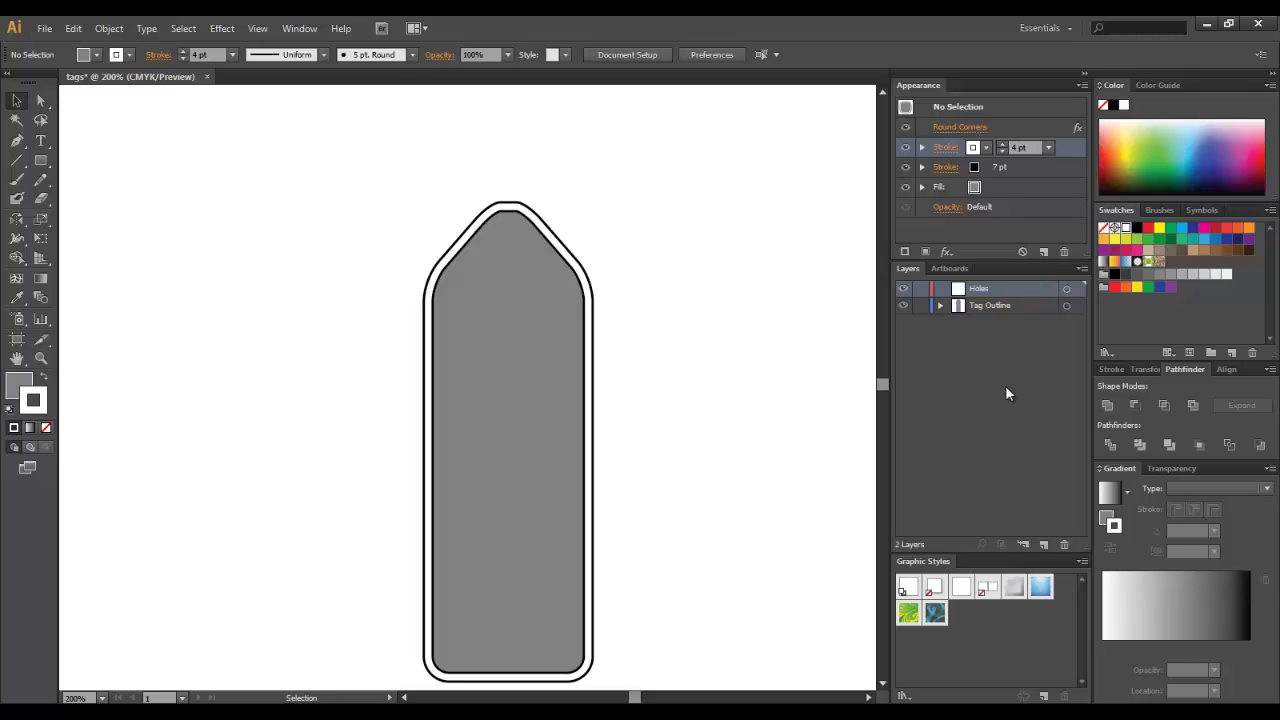
left_click(918, 306)
- Draw a 33 px circle and a 14 px inner circle near the tag's top, thinning their strokes
left_click(46, 165)
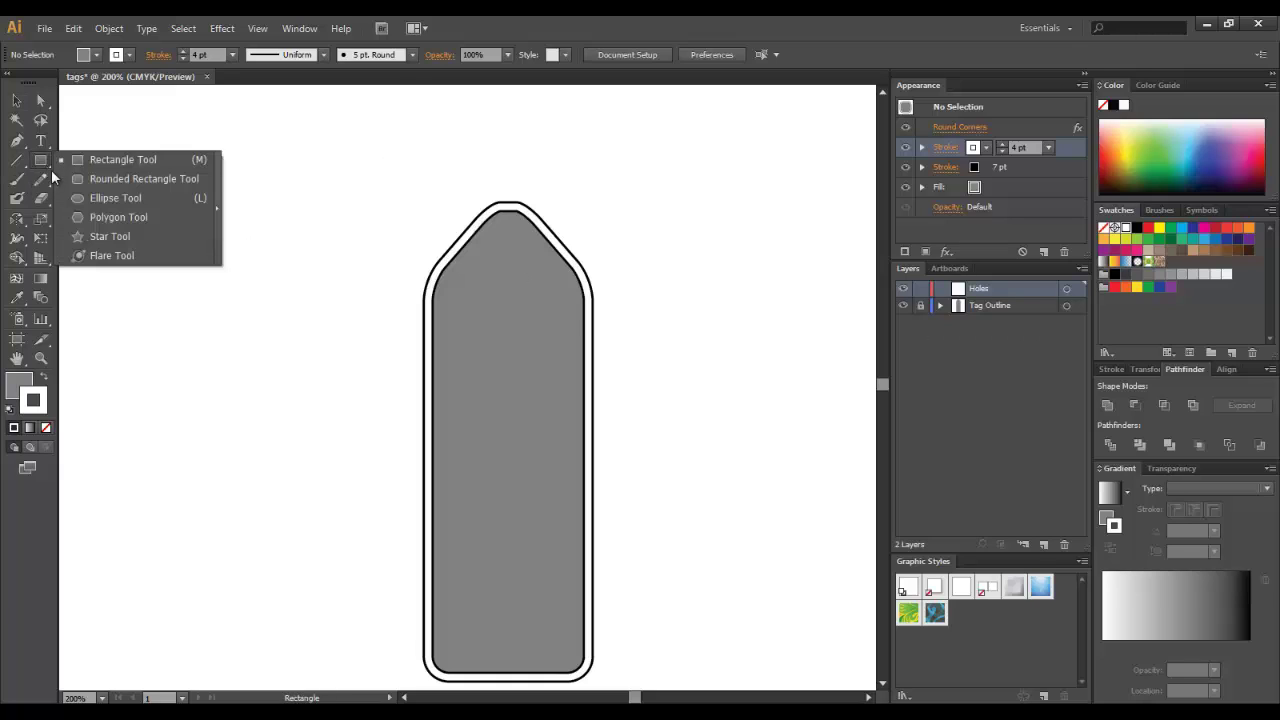
left_click(76, 198)
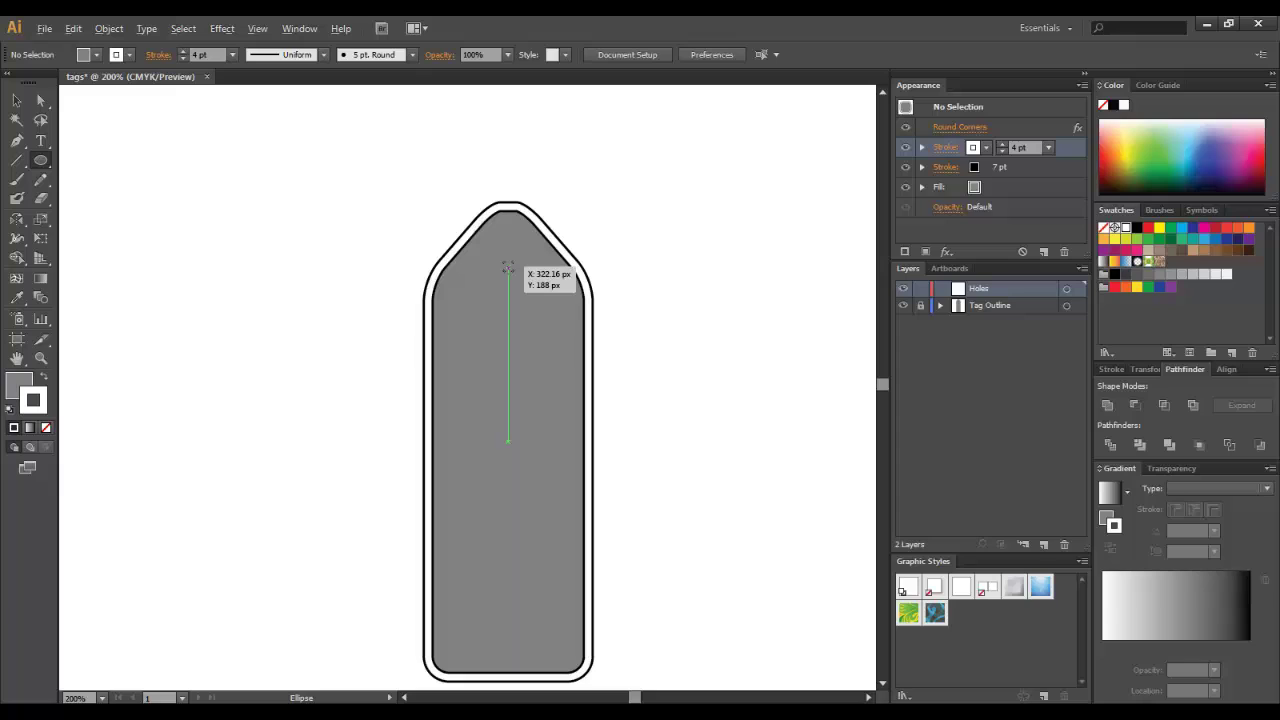
left_click_drag(508, 268, 537, 288)
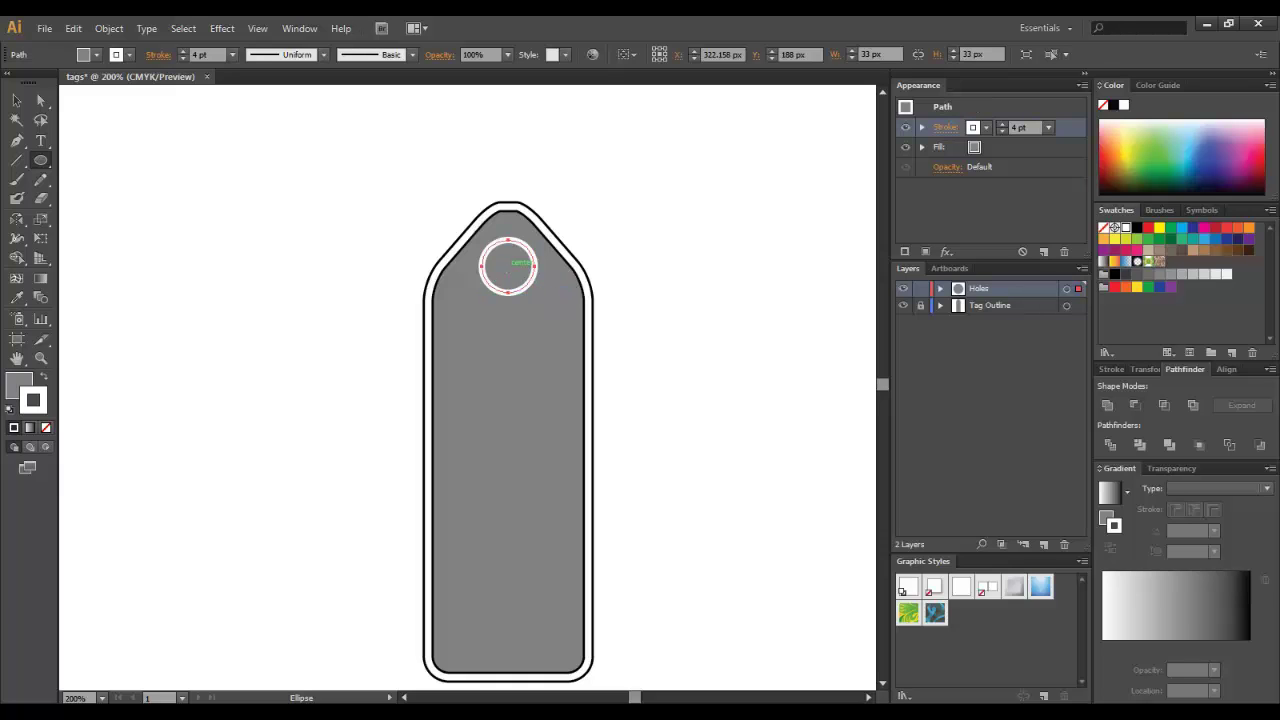
left_click_drag(508, 267, 522, 281)
key("ctrl")
left_click(515, 290, "shift")
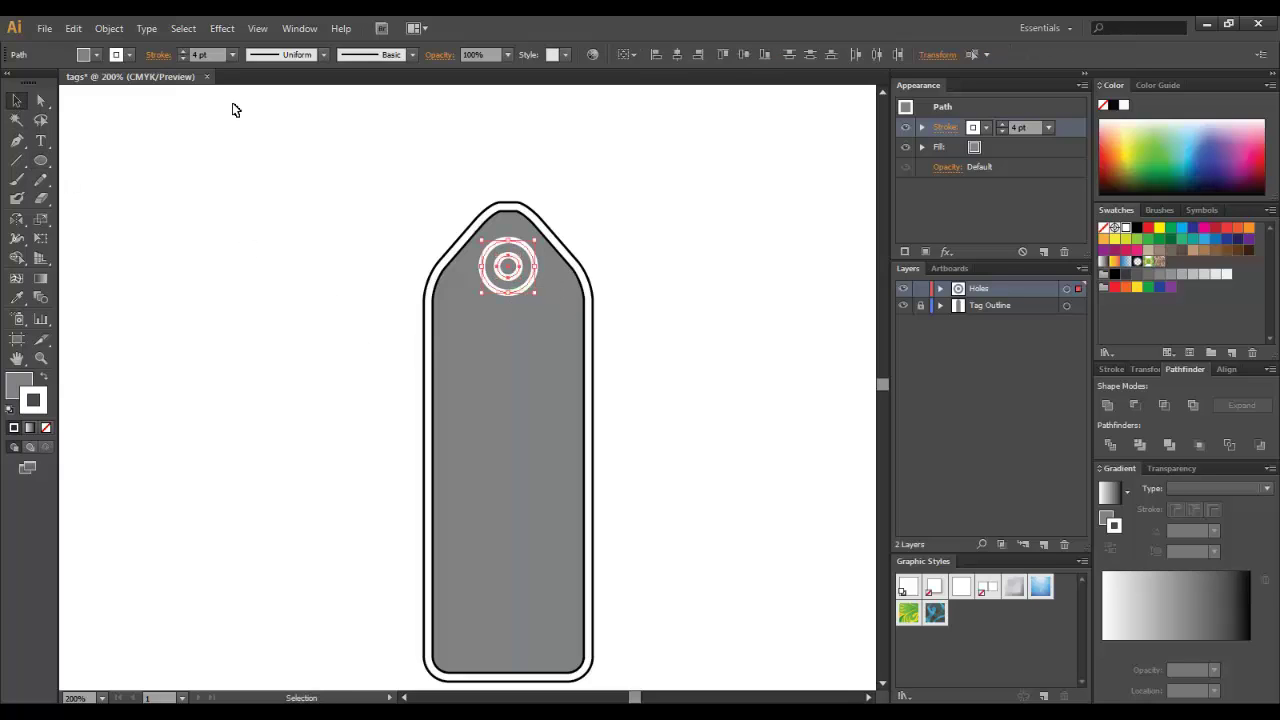
left_click(182, 58)
left_click(182, 58)
left_click(220, 243)
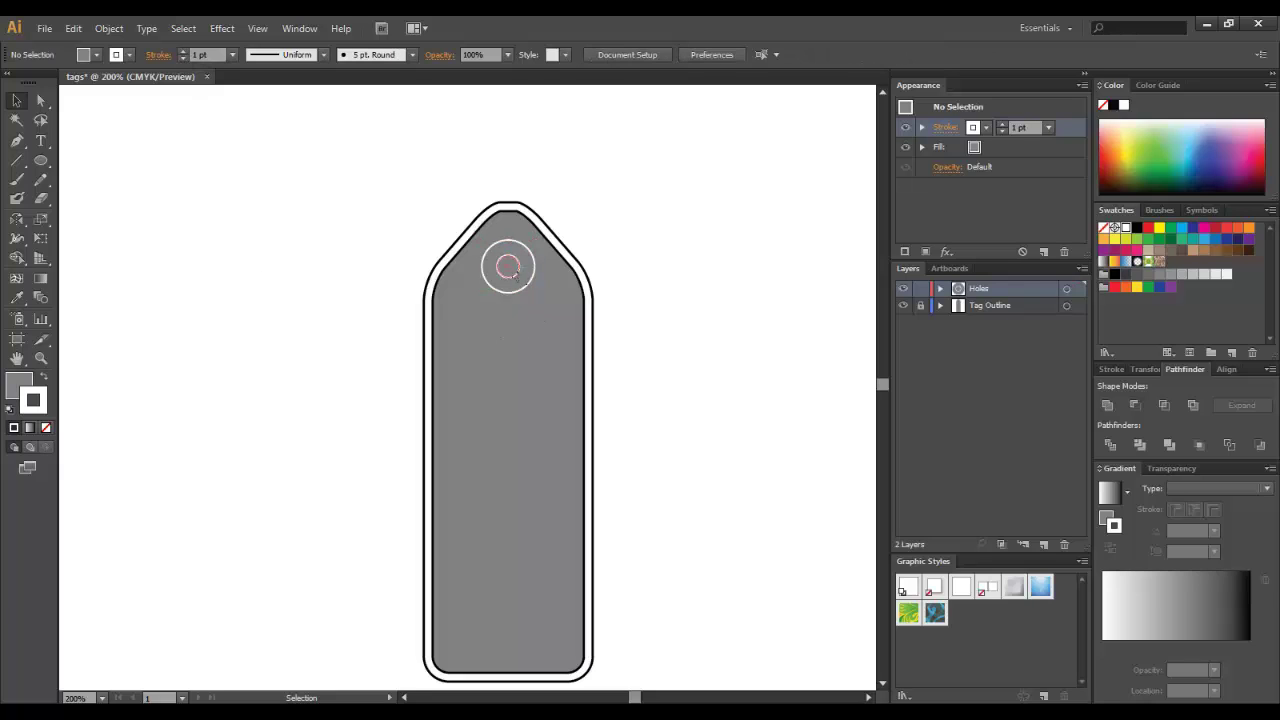
- Fill the 14 px inner circle with white and zoom back out to 100%
left_click(526, 286)
left_click(137, 324)
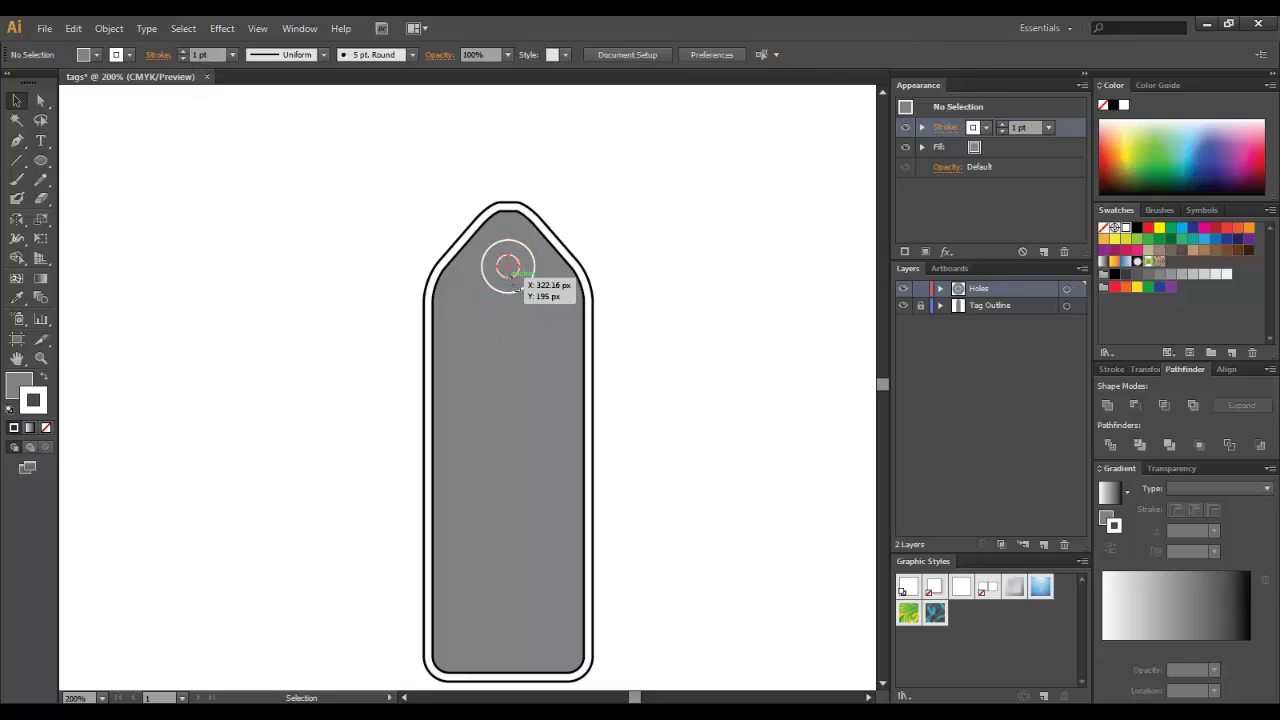
left_click(505, 265)
left_click(96, 56)
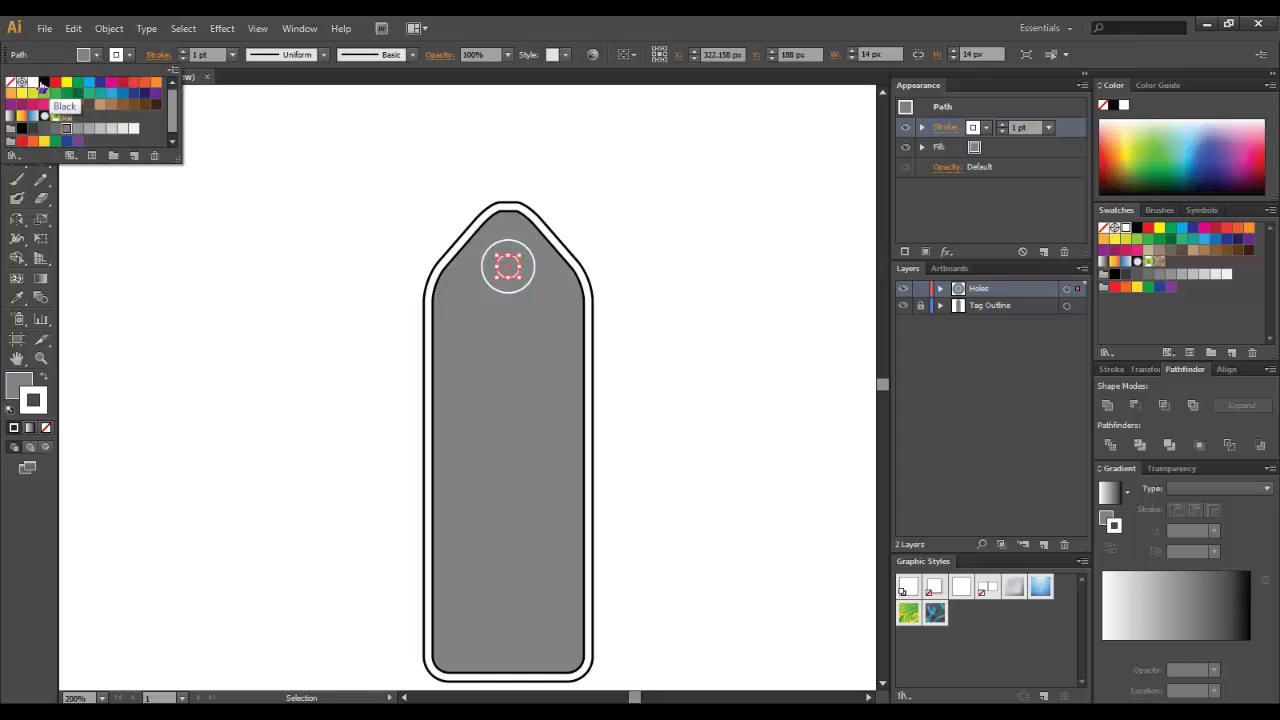
left_click(40, 87)
left_click(293, 415)
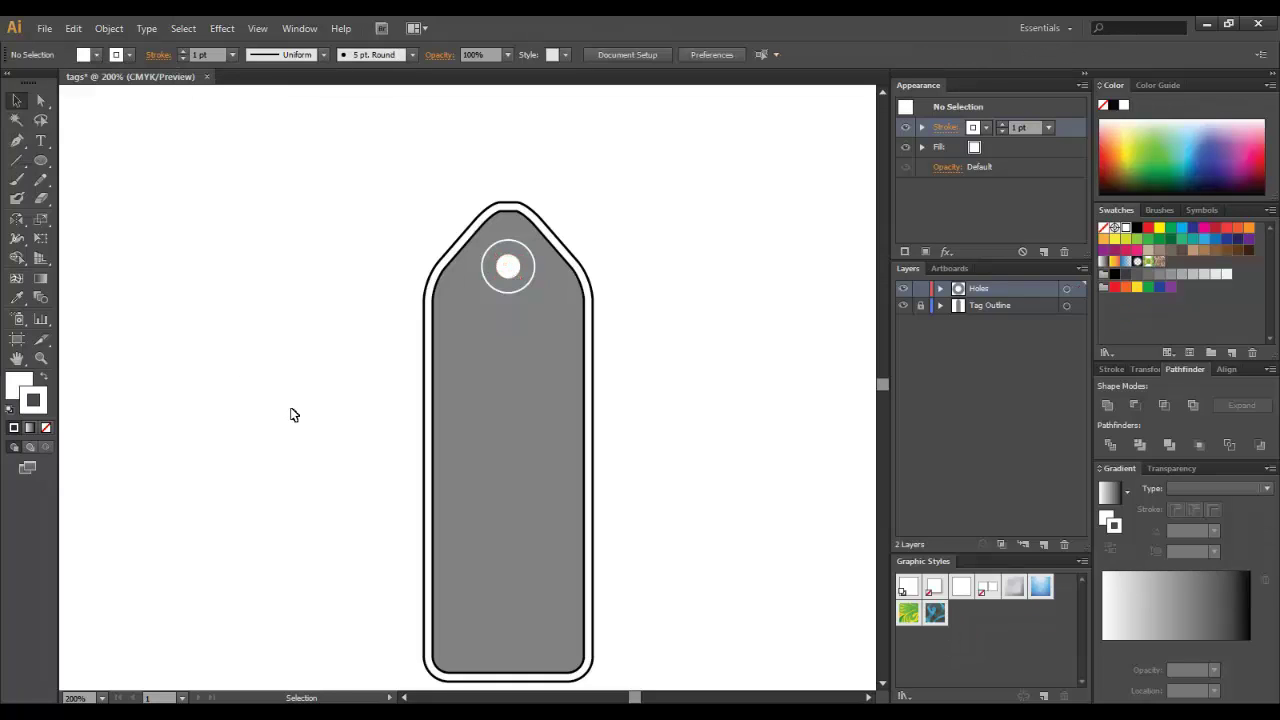
left_click(470, 440, "ctrl+alt")
left_click(470, 462, "ctrl+alt")
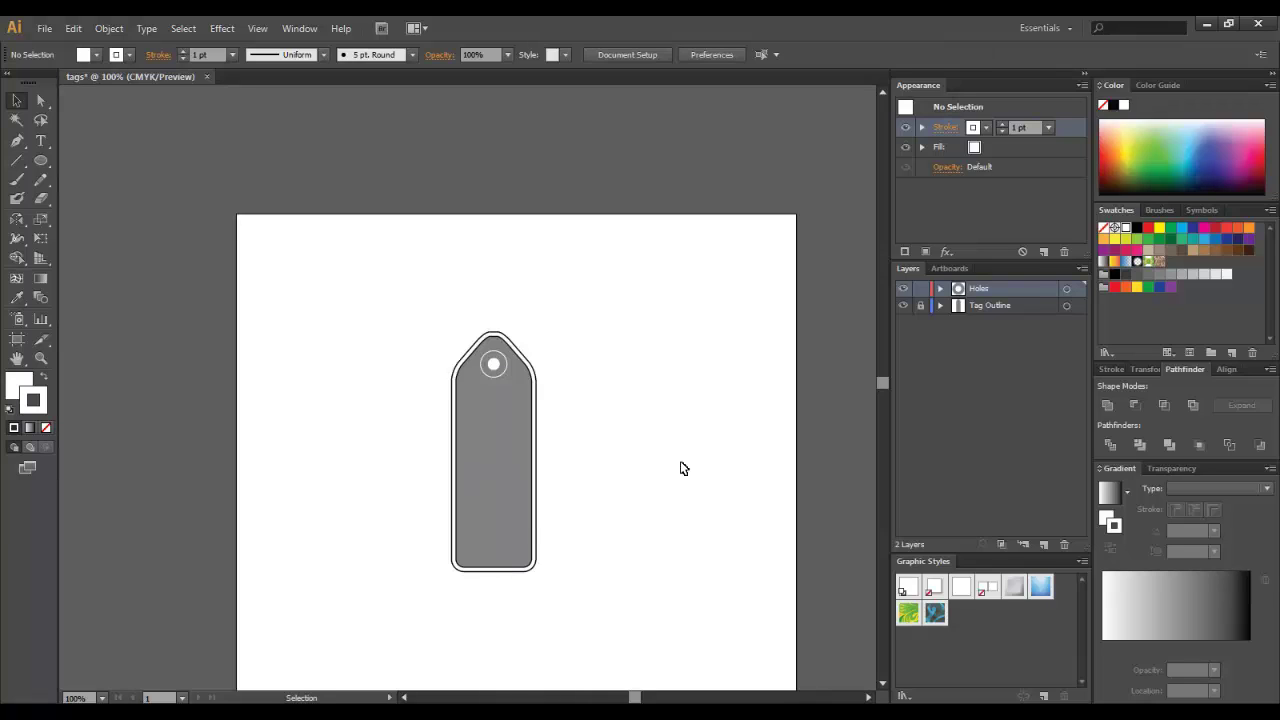
left_click(1040, 545)
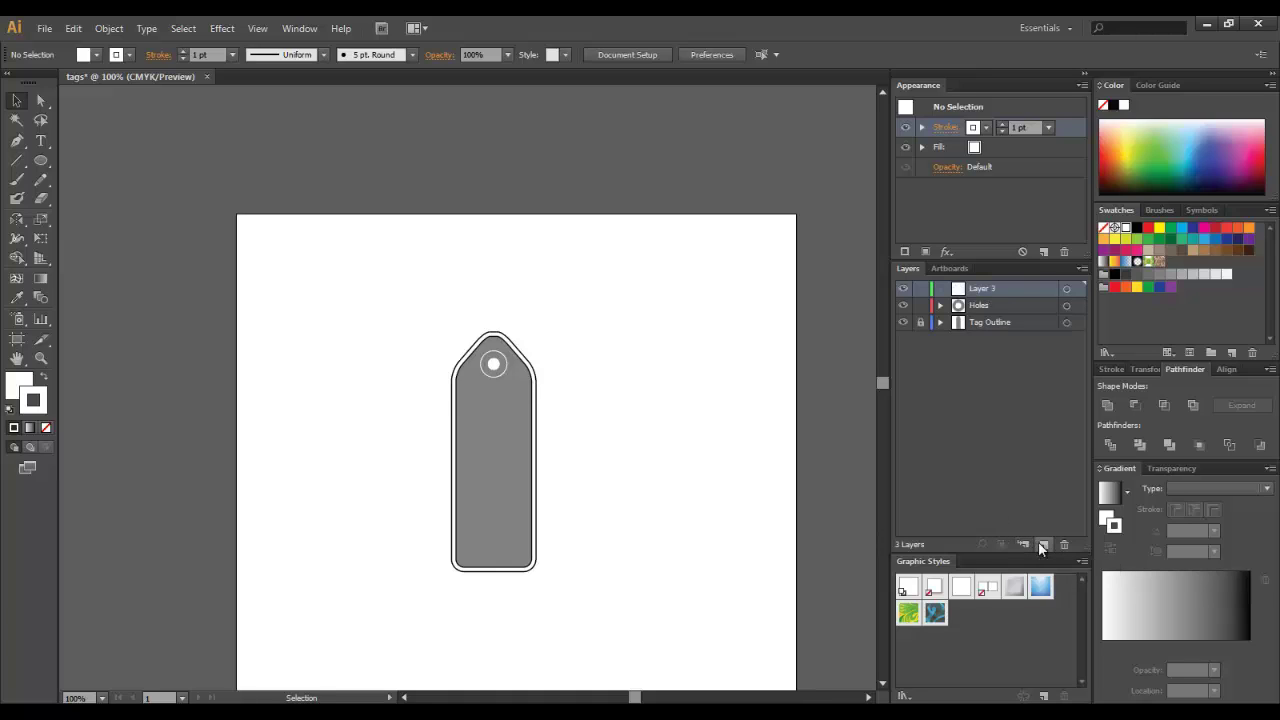
left_click(920, 306)
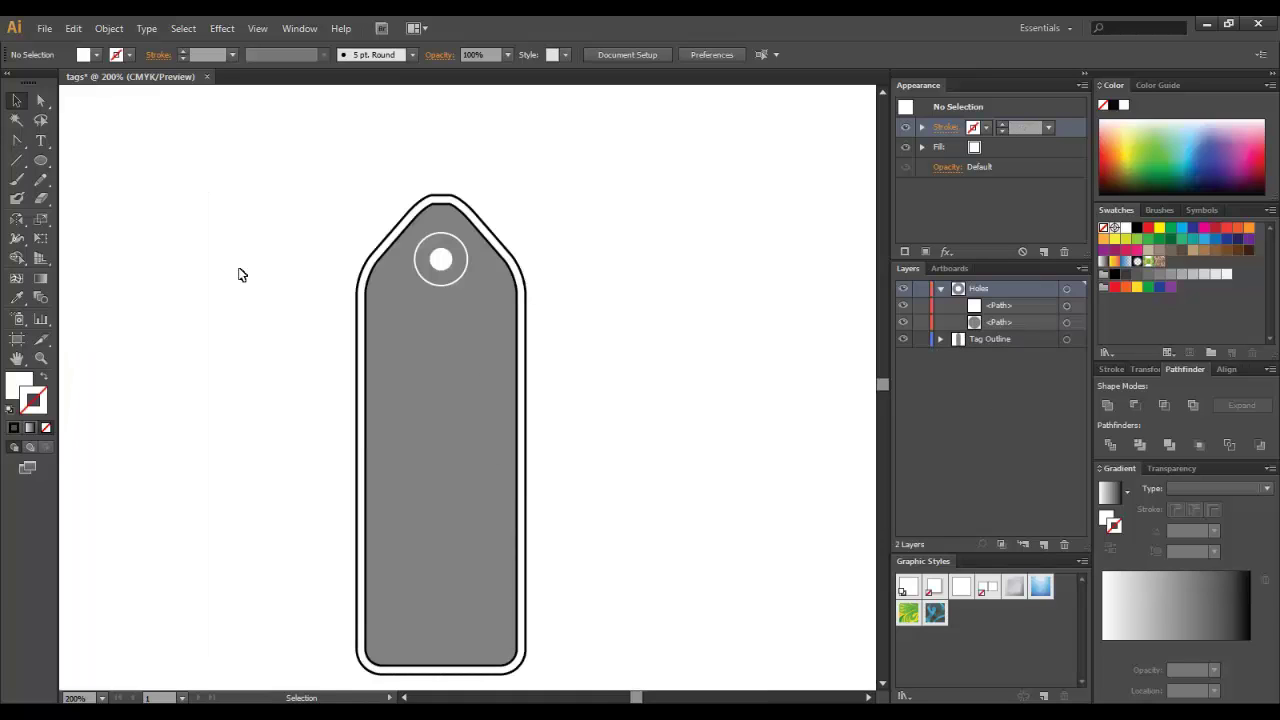
scroll(255, 280, "down", 2)
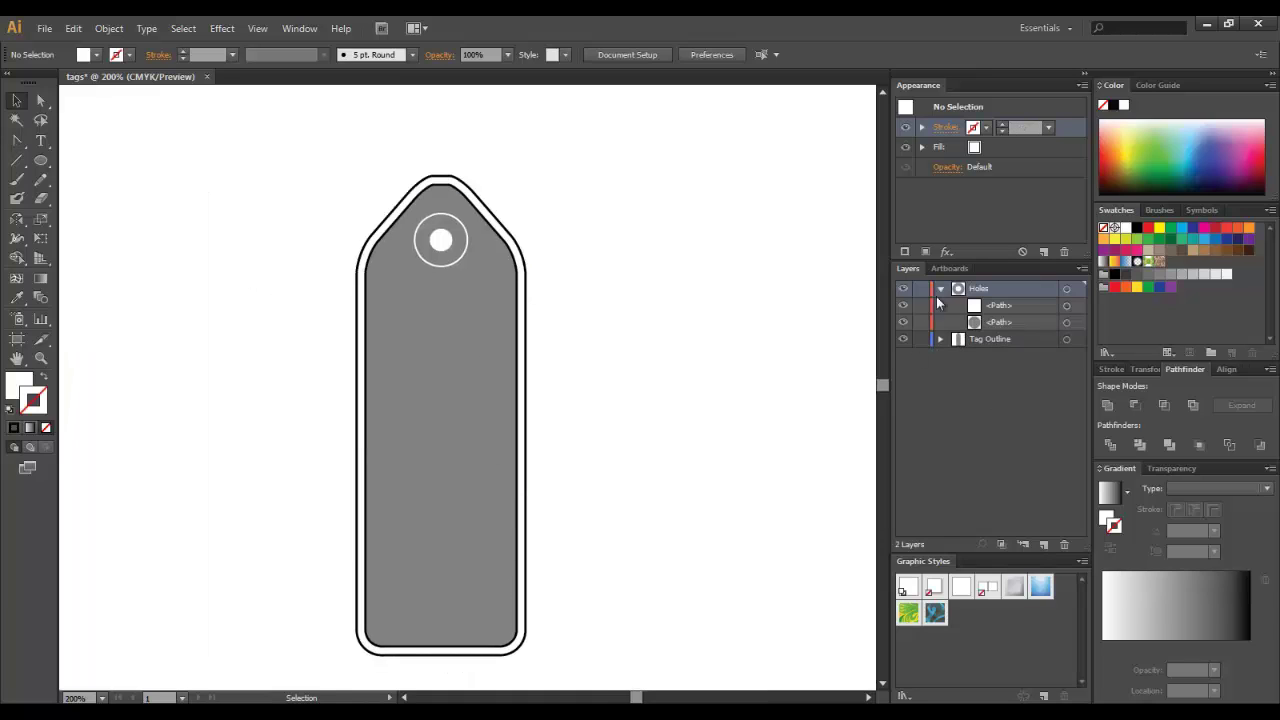
left_click(940, 289)
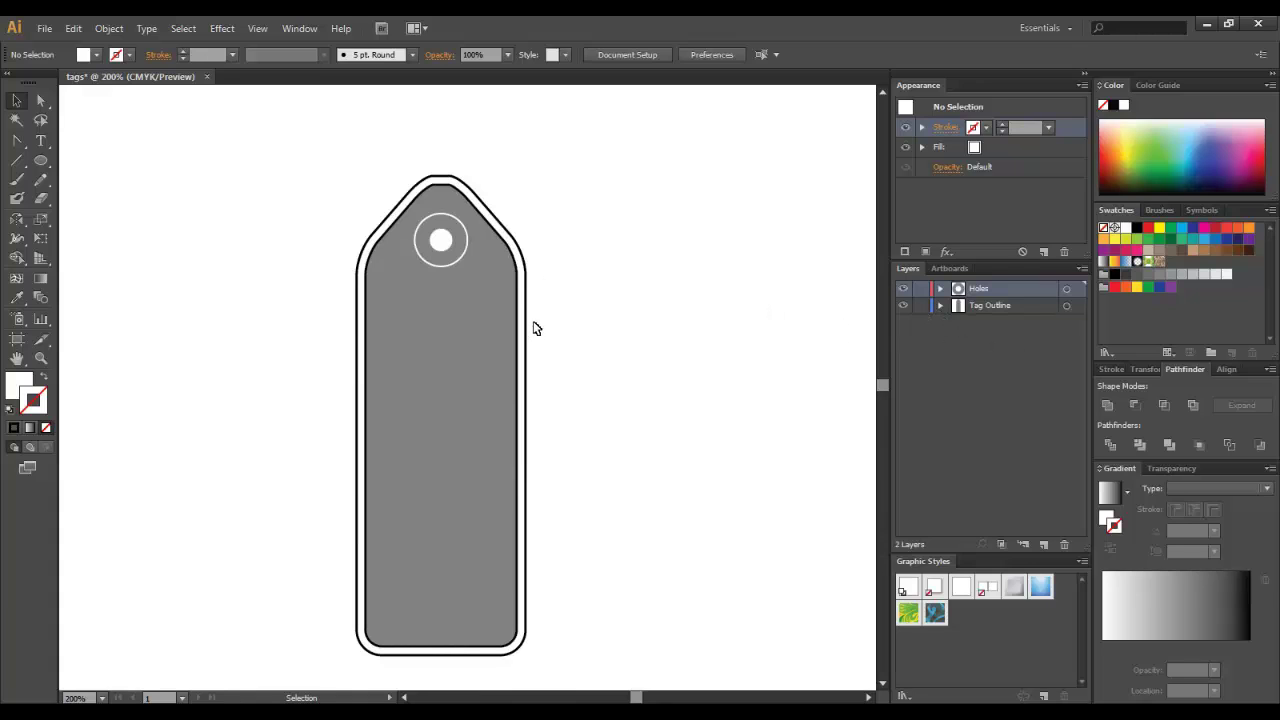
- Rotate all the tag parts 90° so the hole sits on the left, then zoom to 150%
key("ctrl+minus")
key("ctrl+minus")
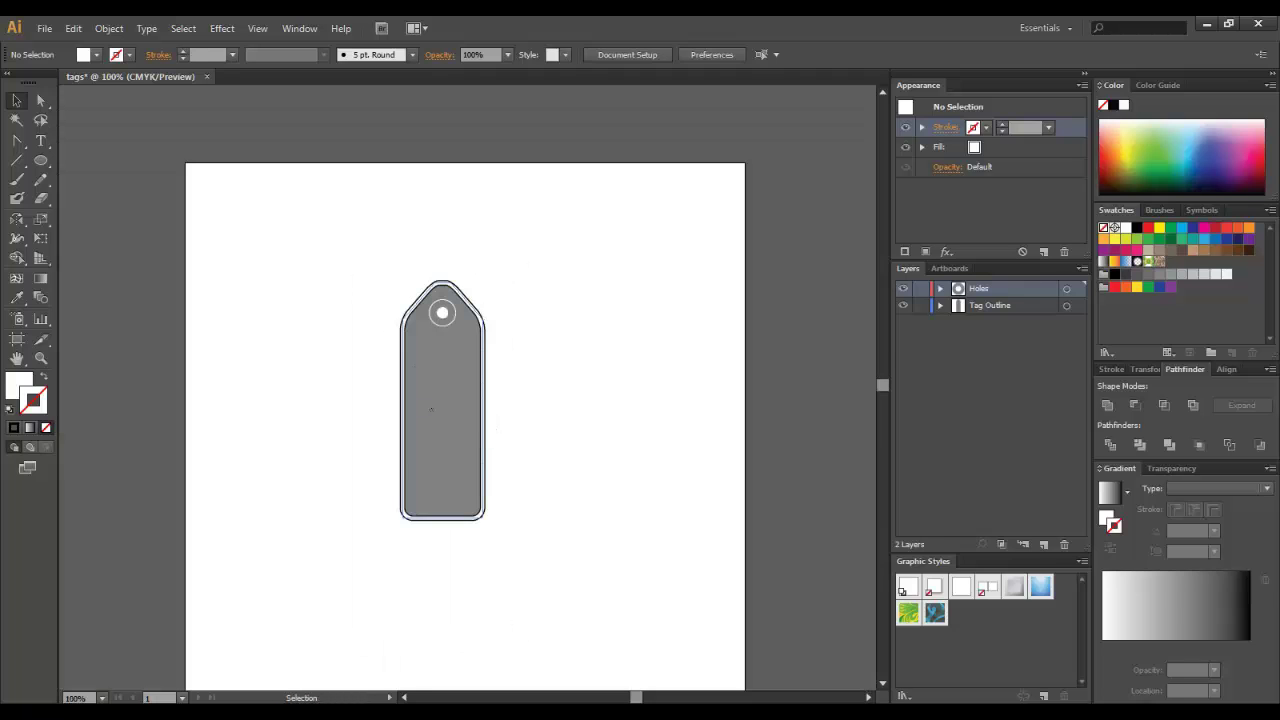
left_click_drag(333, 220, 545, 560)
left_click(510, 457)
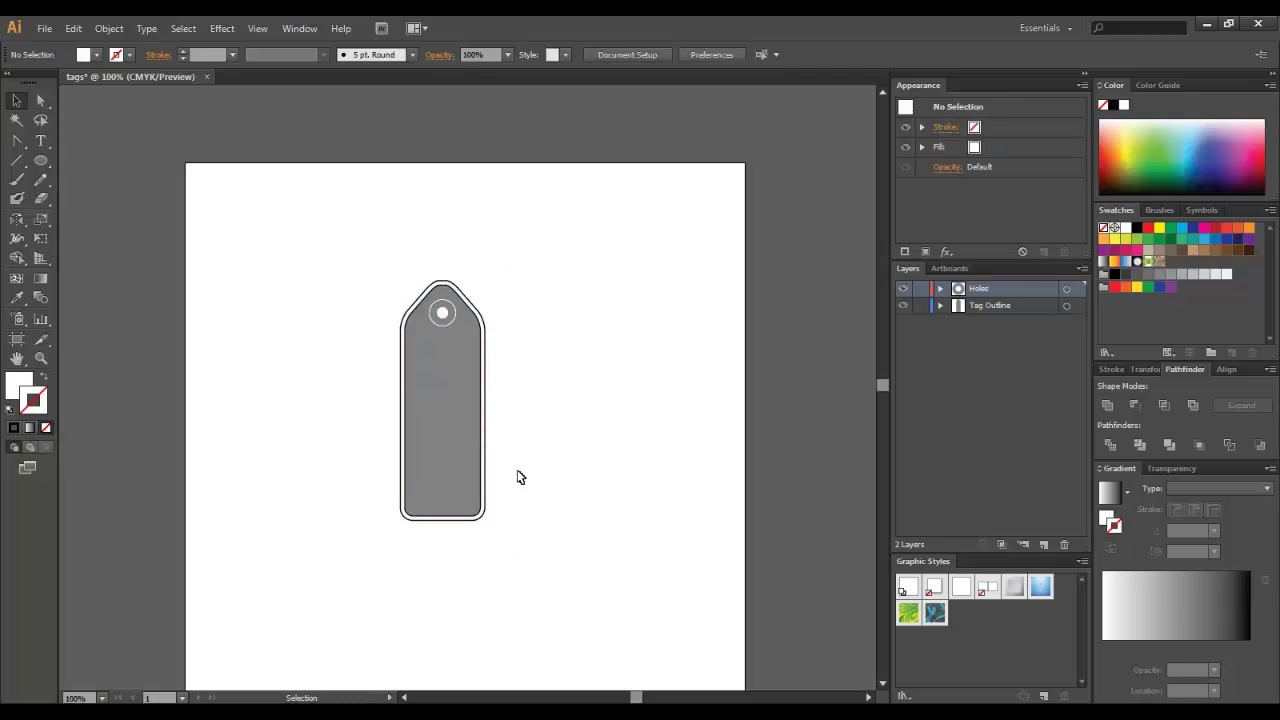
left_click_drag(334, 236, 533, 606)
left_click_drag(488, 274, 298, 354)
left_click(531, 498)
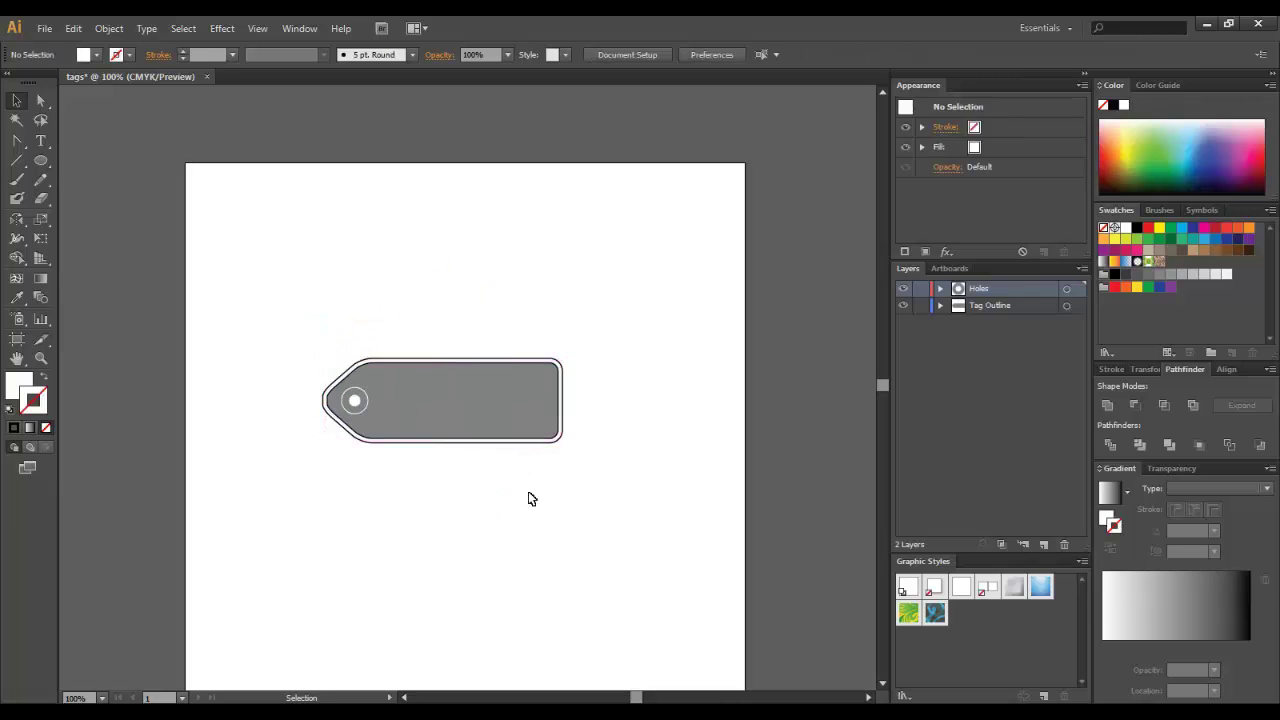
key("ctrl+=")
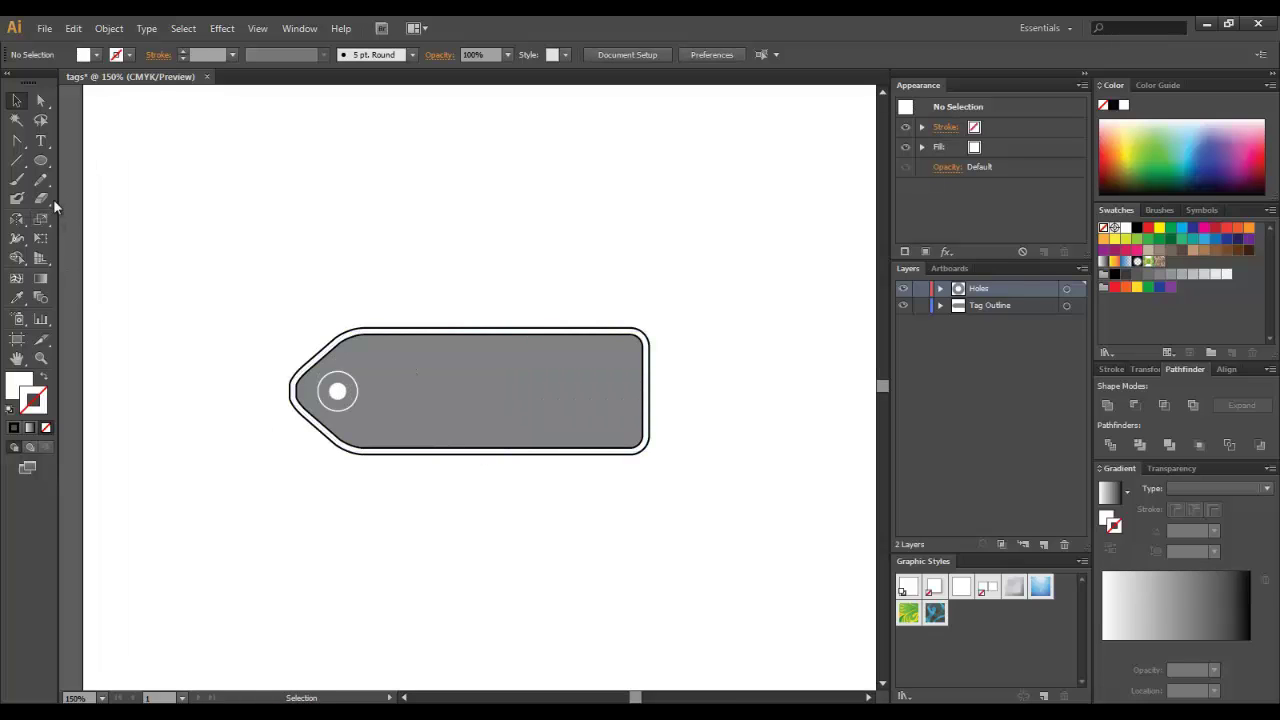
- Type 'SALE 50% OFF', enlarge it, and place it on the tag right of the hole
left_click(41, 140)
left_click(439, 228)
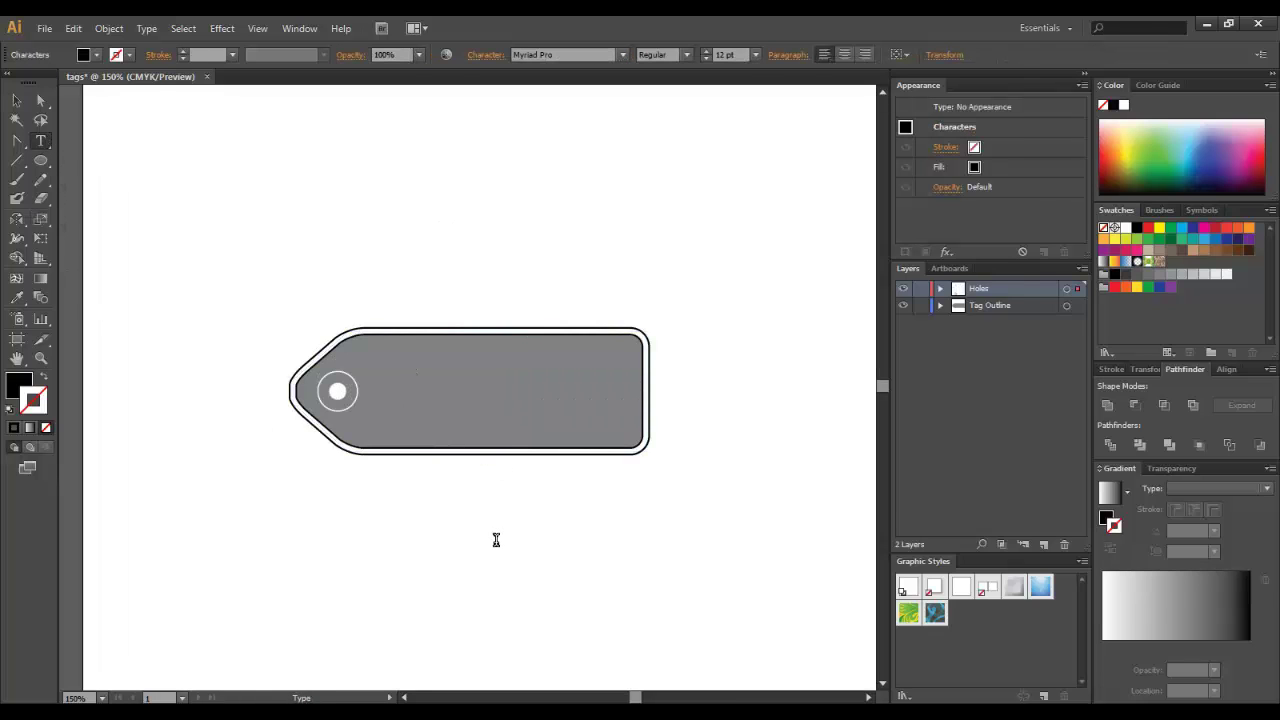
type("SALE 50% OFF")
left_click(16, 119)
left_click(16, 100)
left_click_drag(524, 233, 680, 340)
left_click_drag(610, 247, 563, 388)
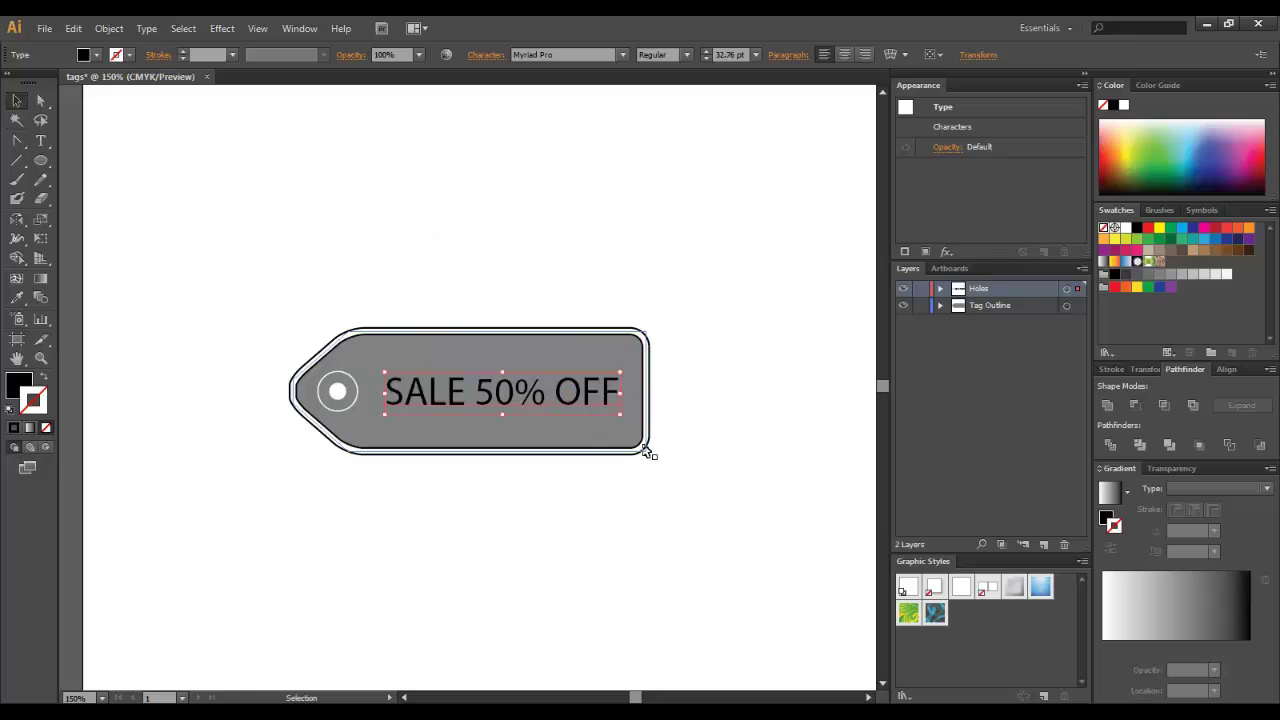
- Move the text onto a new layer and name it 'tEXT'
left_click(940, 288)
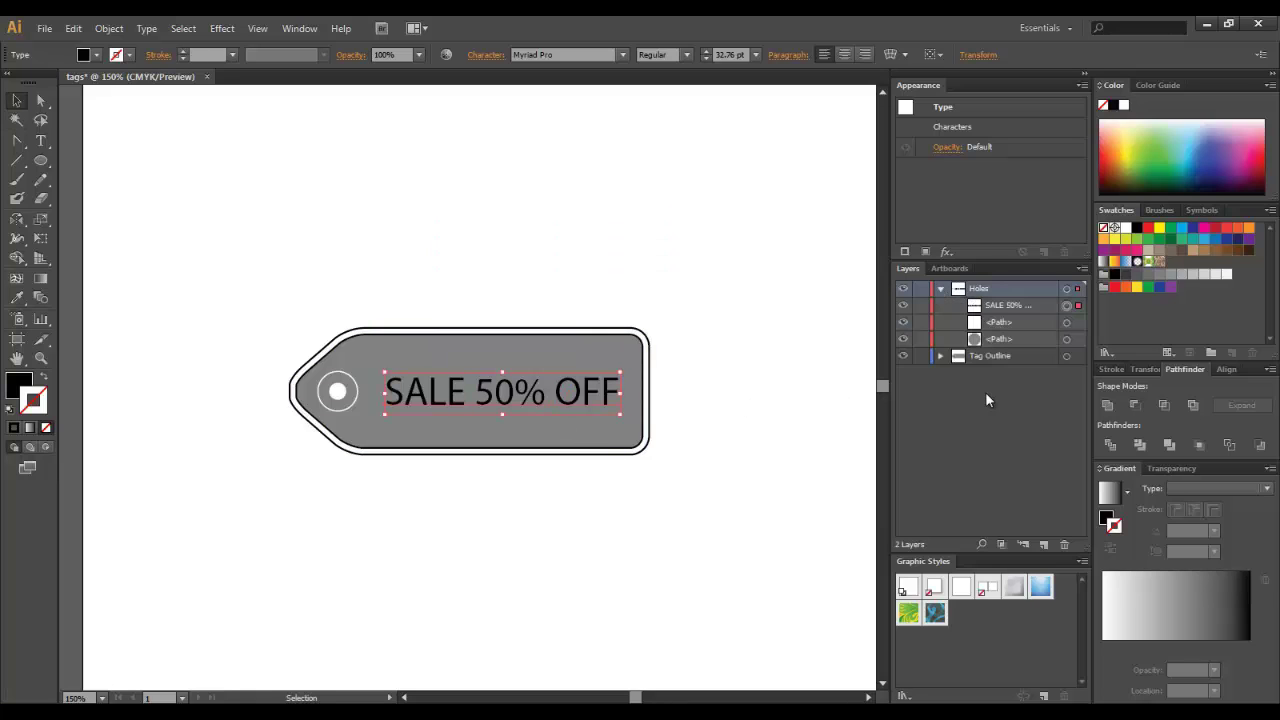
left_click(1043, 544)
left_click_drag(1010, 322, 991, 288)
double_click(985, 288)
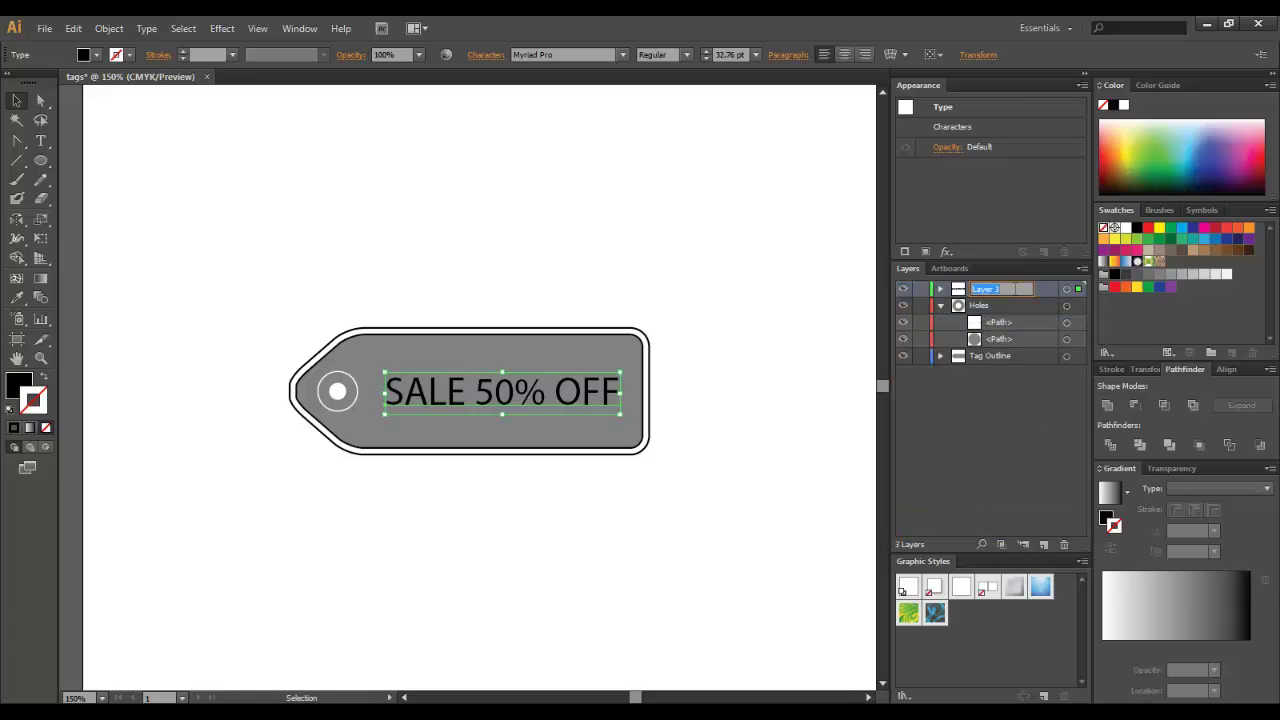
type("tEXT")
- Correct the layer name to 'Text', make the text Bold, and nudge it left
double_click(978, 290)
type("Text")
key("Return")
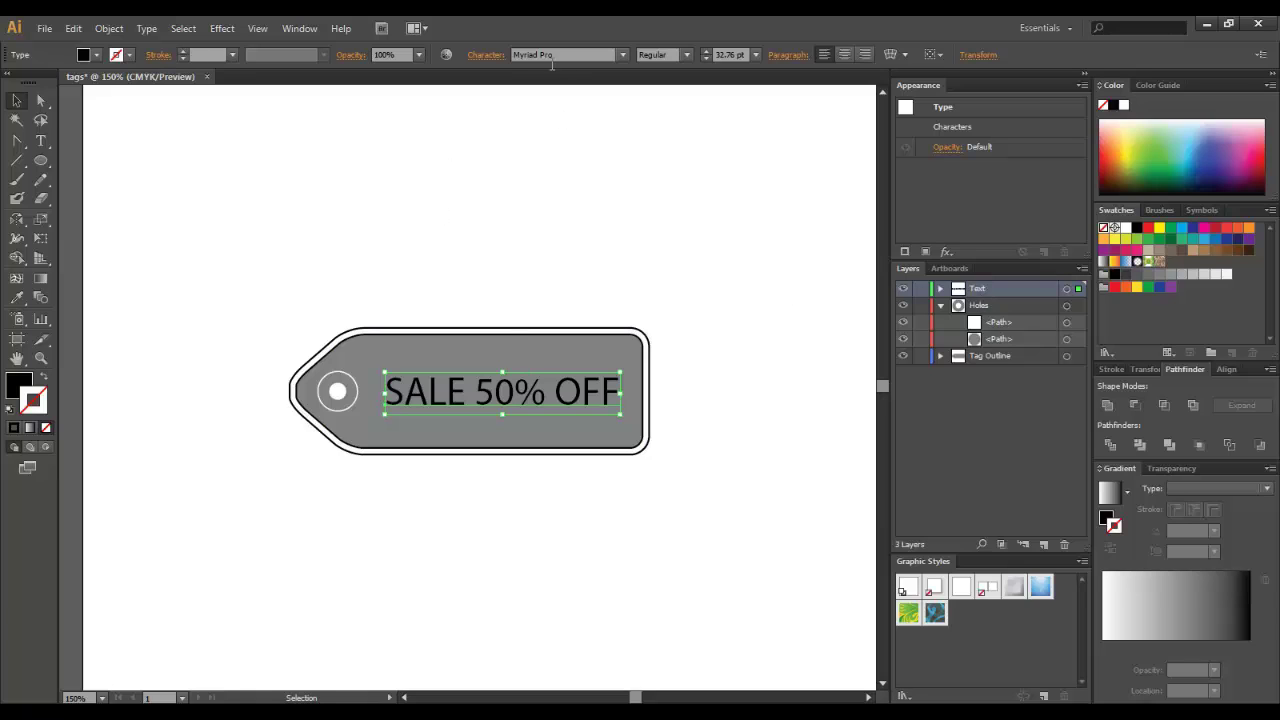
left_click(688, 58)
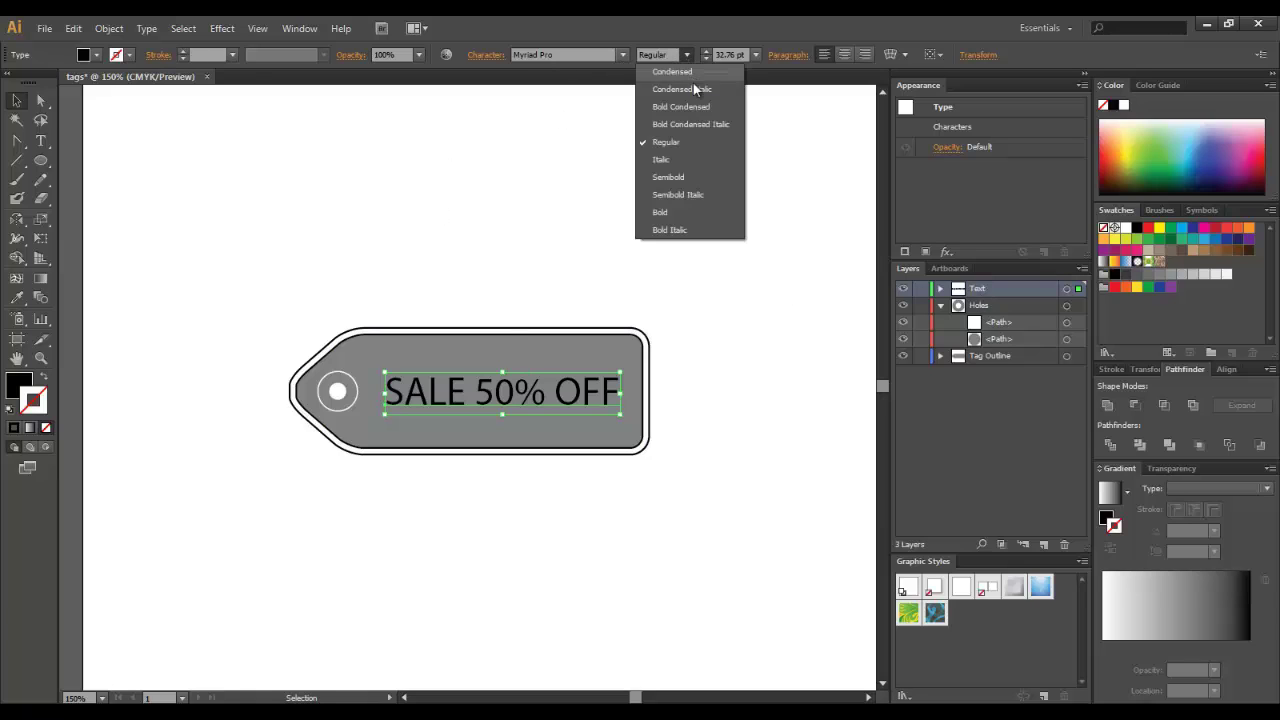
left_click(697, 211)
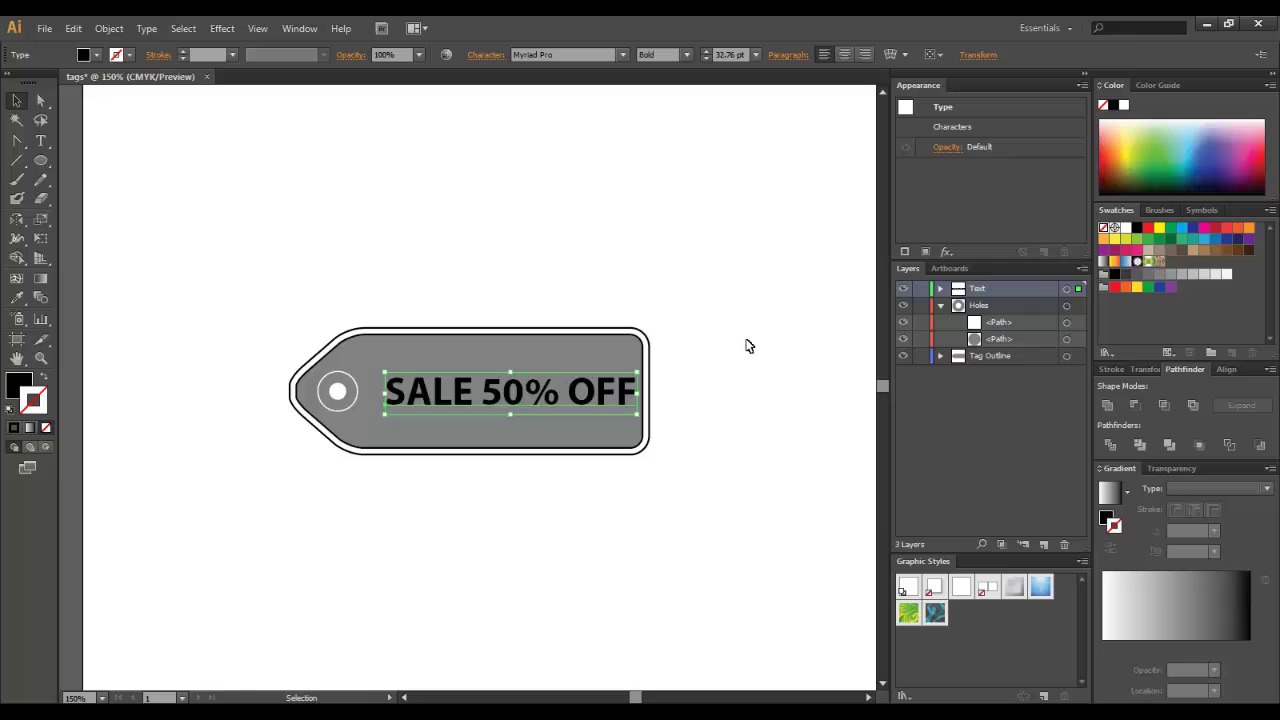
key("Left")
key("Left")
key("Left")
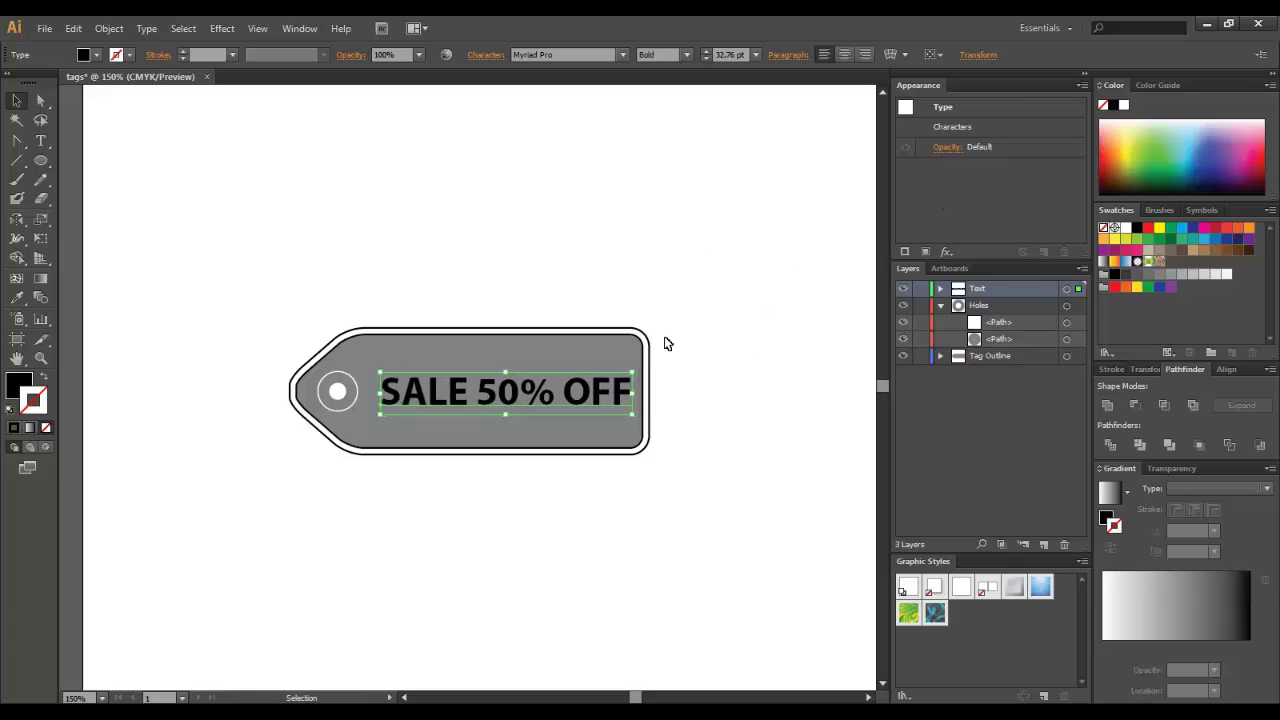
- Give the SALE 50% OFF text a white fill and a 2 pt black outline
left_click(117, 54)
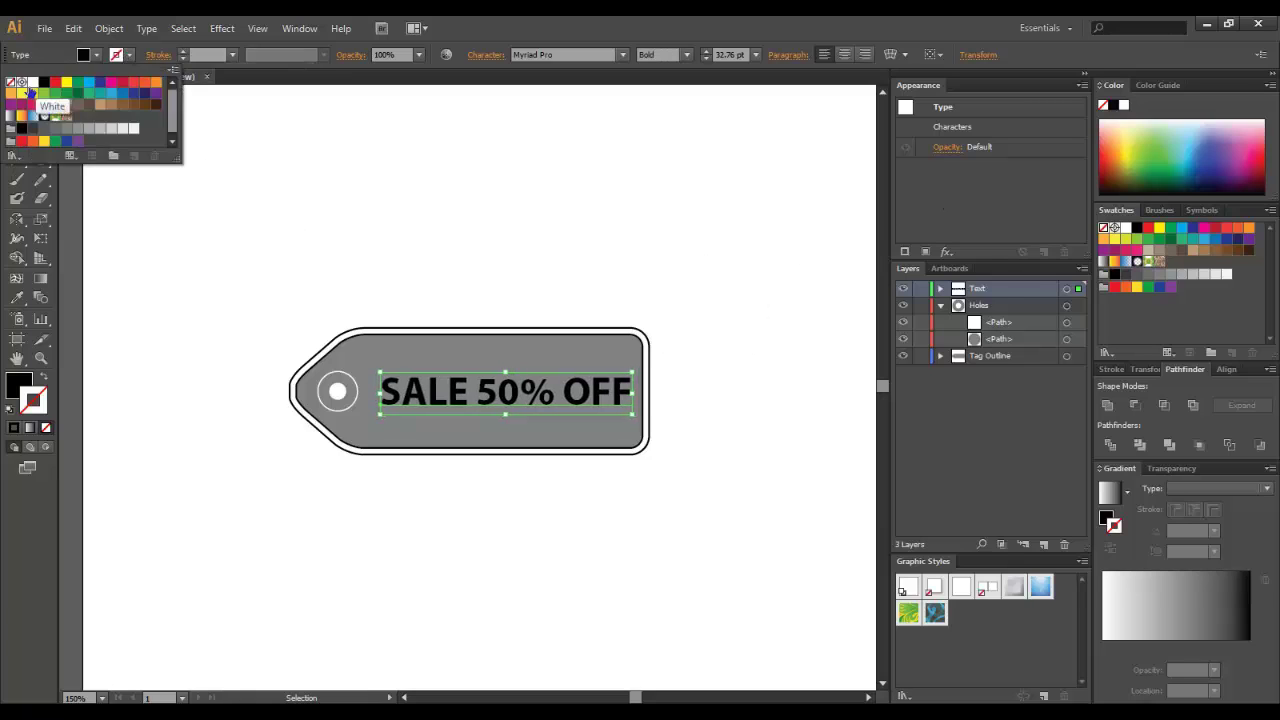
left_click(30, 92)
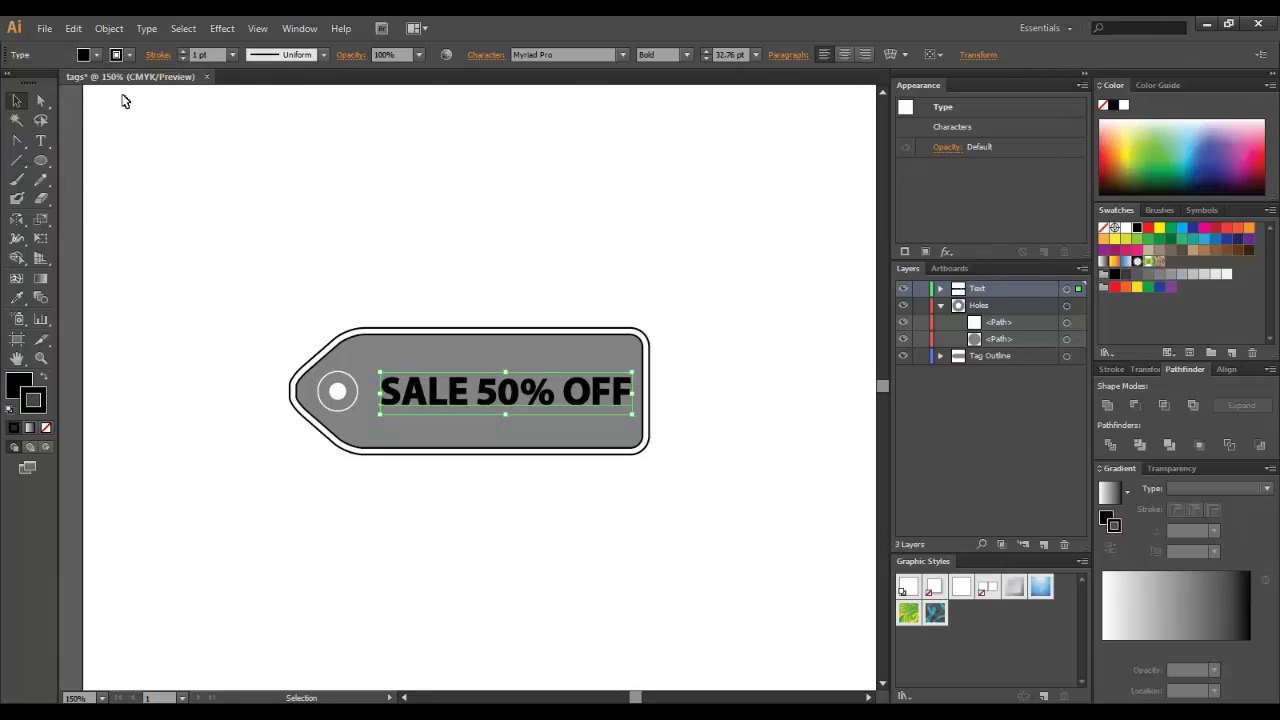
left_click(84, 54)
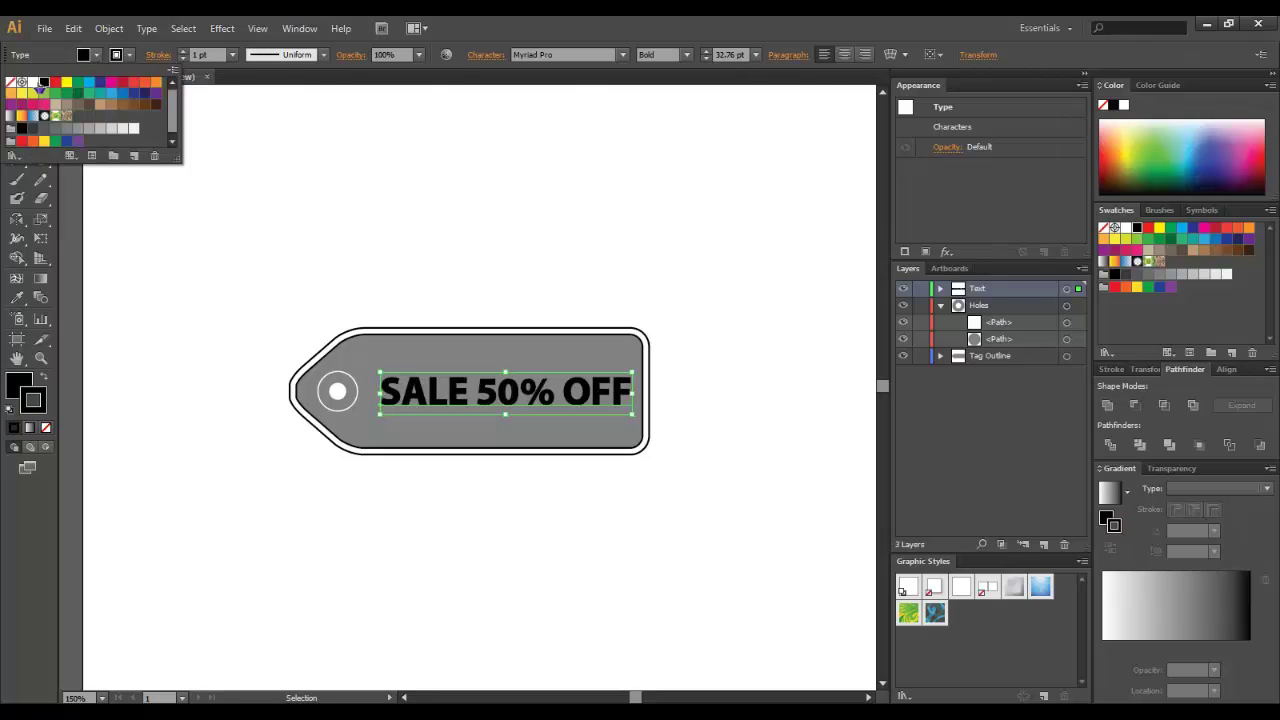
left_click(34, 84)
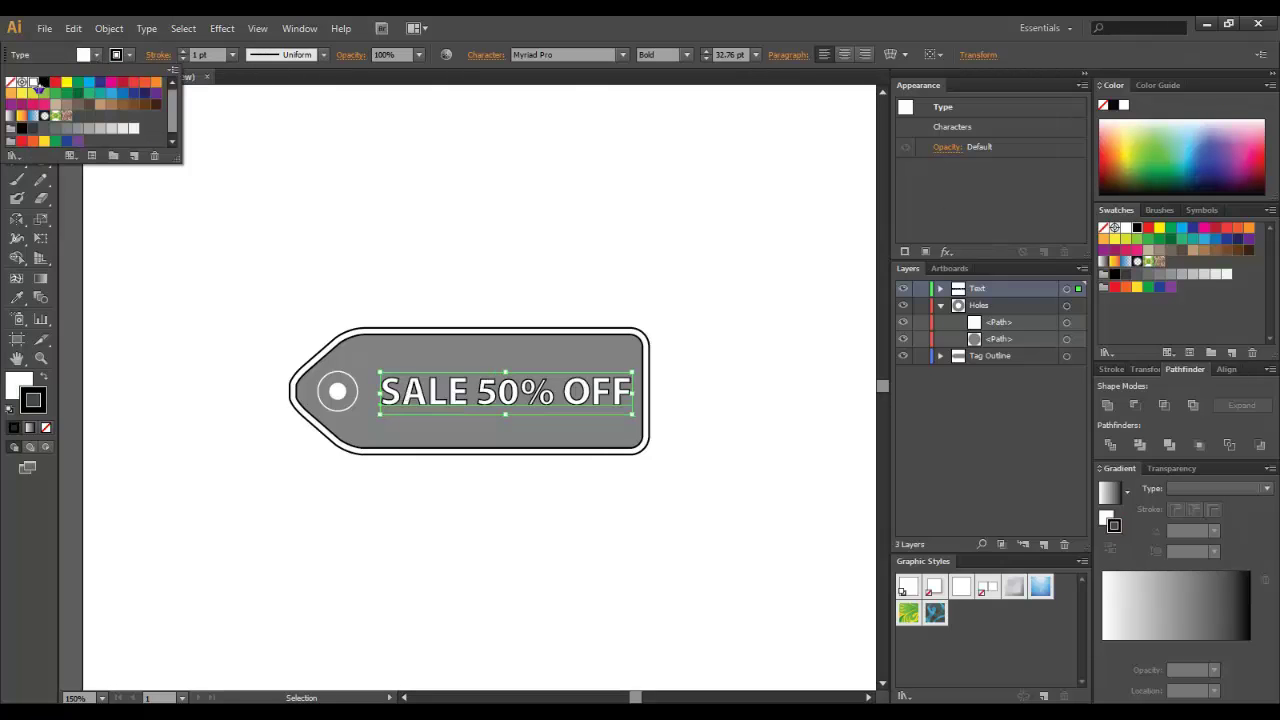
left_click(186, 54)
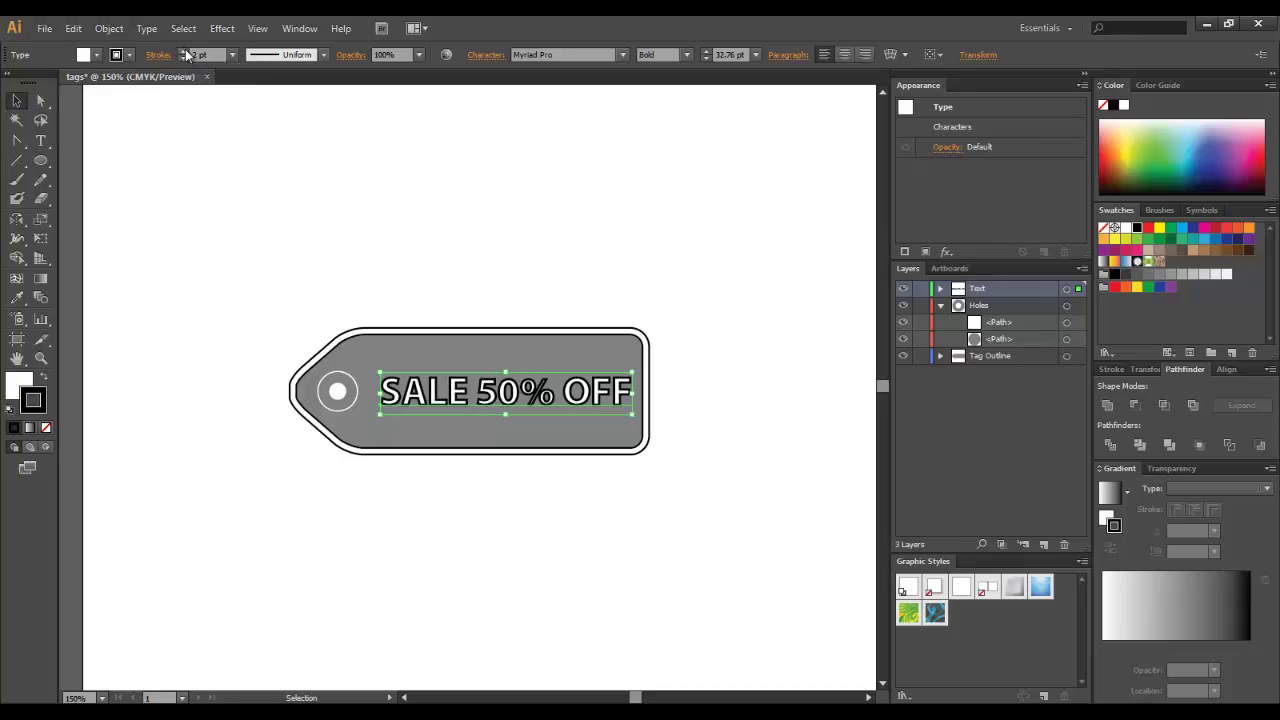
left_click(280, 203)
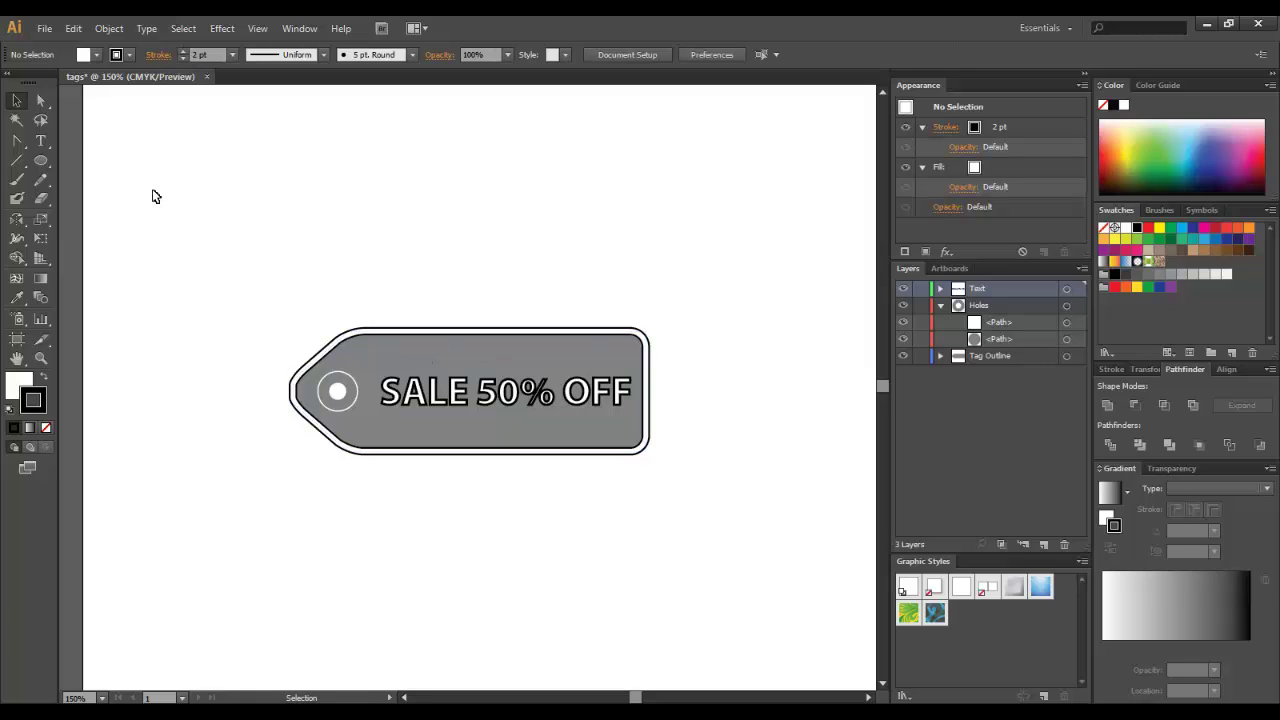
- Fill the tag outline shape with the green swatch
left_click(408, 347)
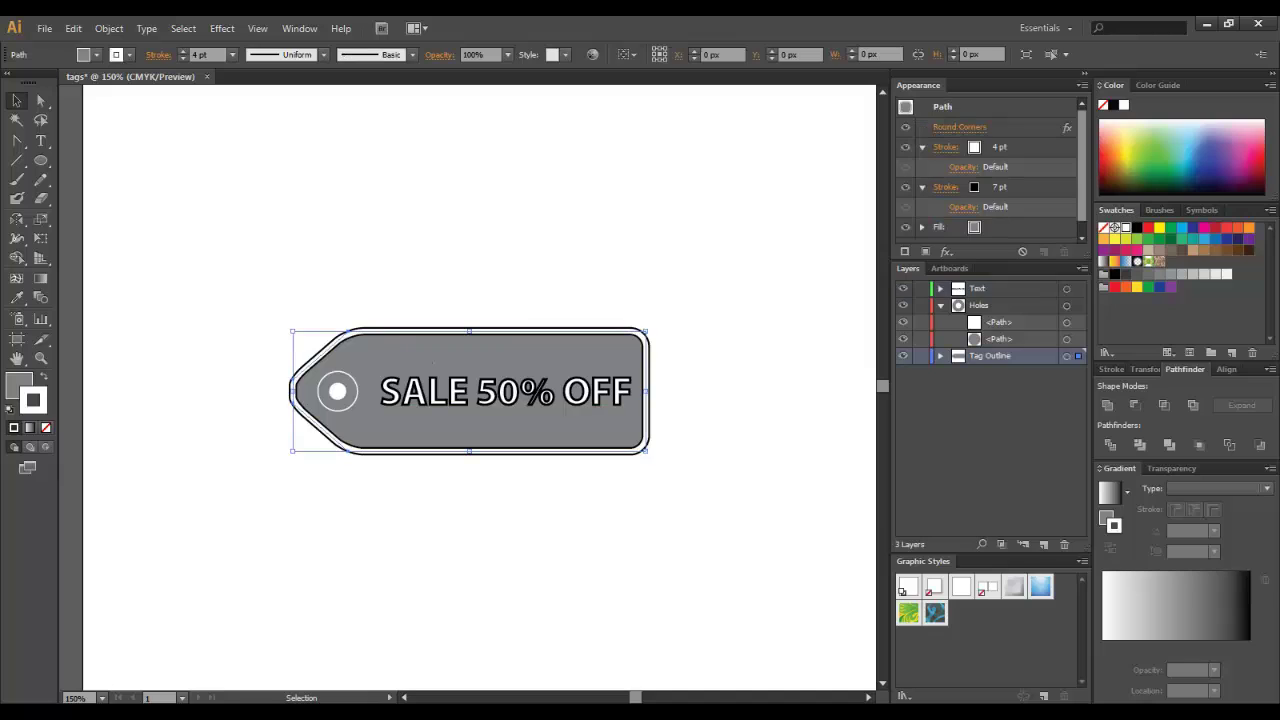
left_click(96, 55)
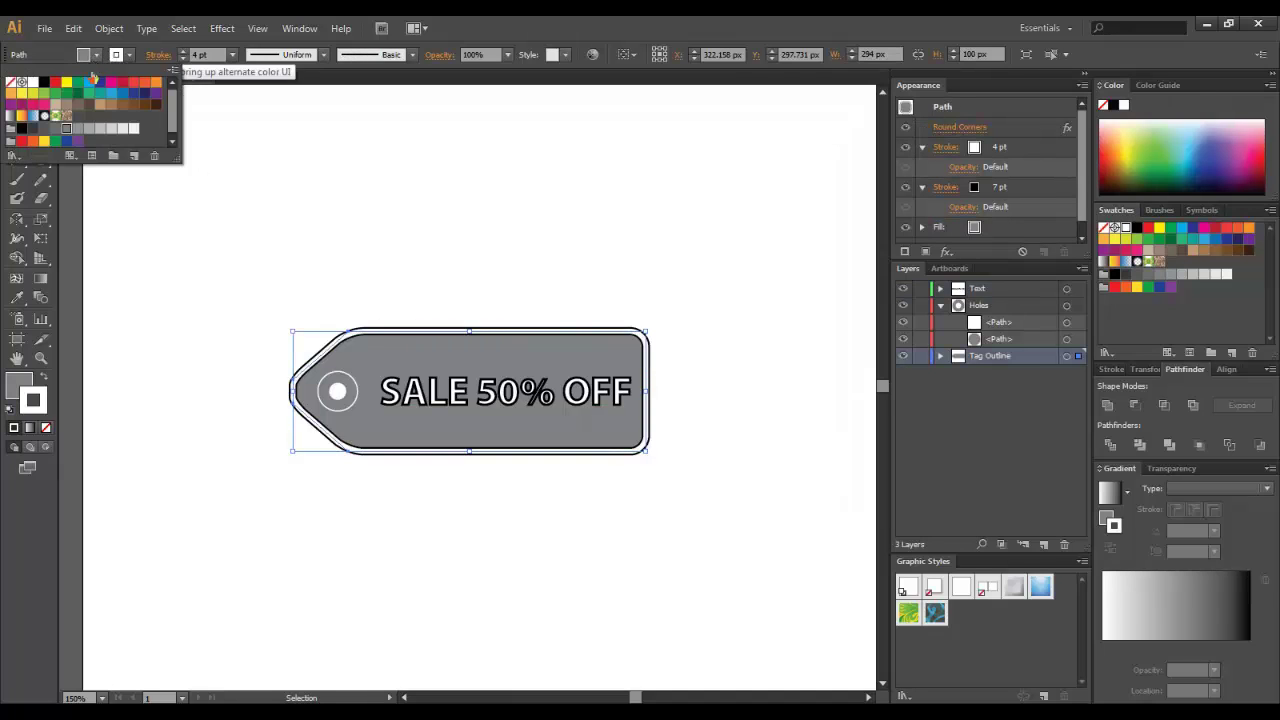
left_click(32, 95)
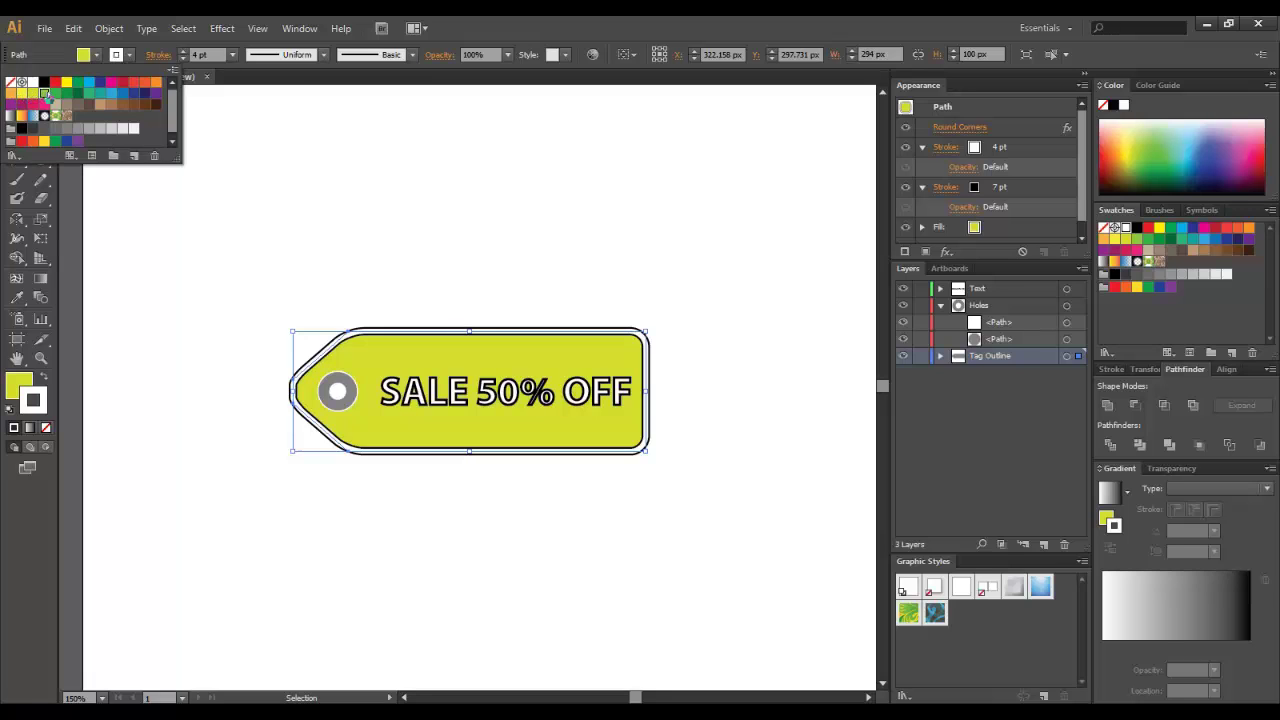
left_click(44, 93)
- Change the SALE 50% OFF text fill to dark green
left_click(509, 402)
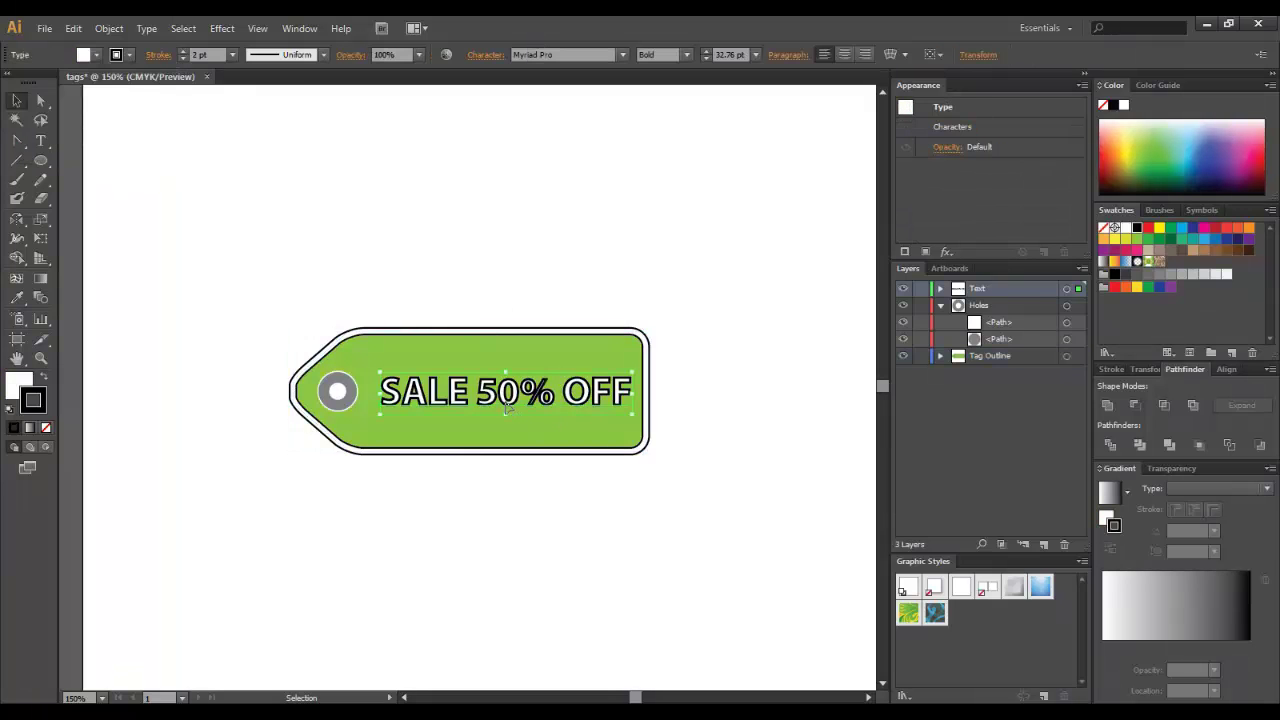
left_click(89, 54)
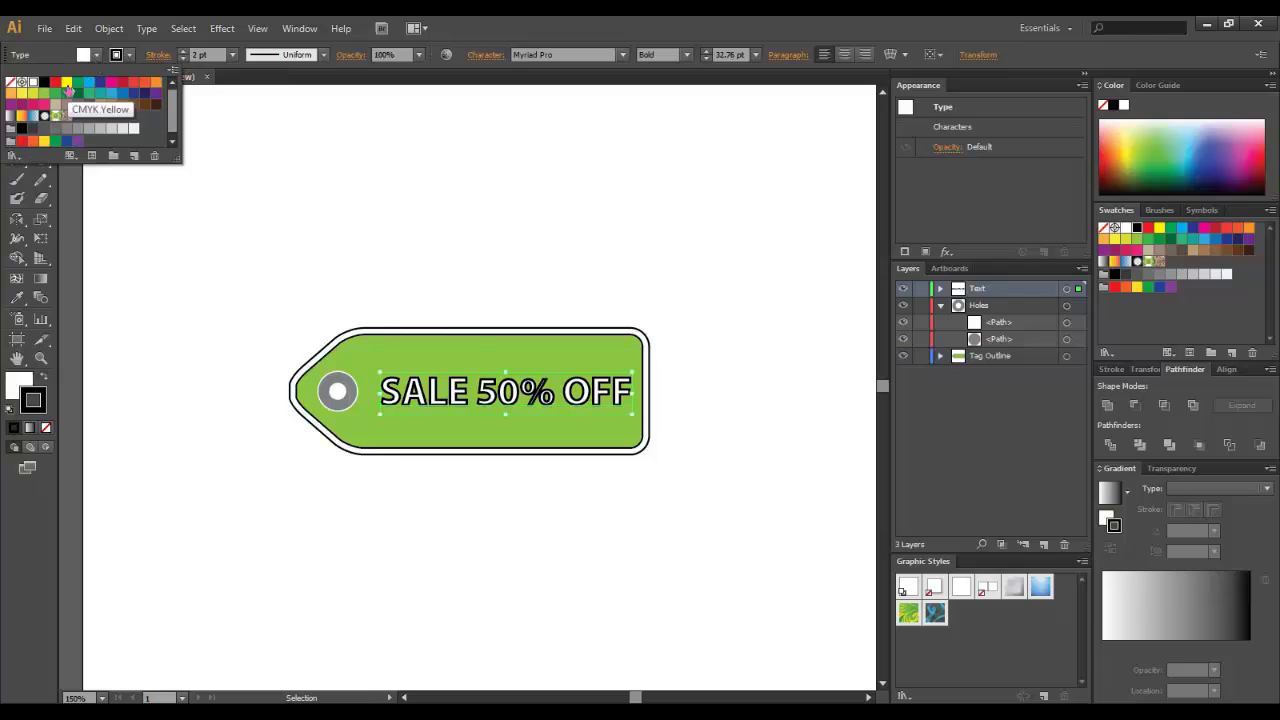
left_click(66, 84)
left_click(56, 82)
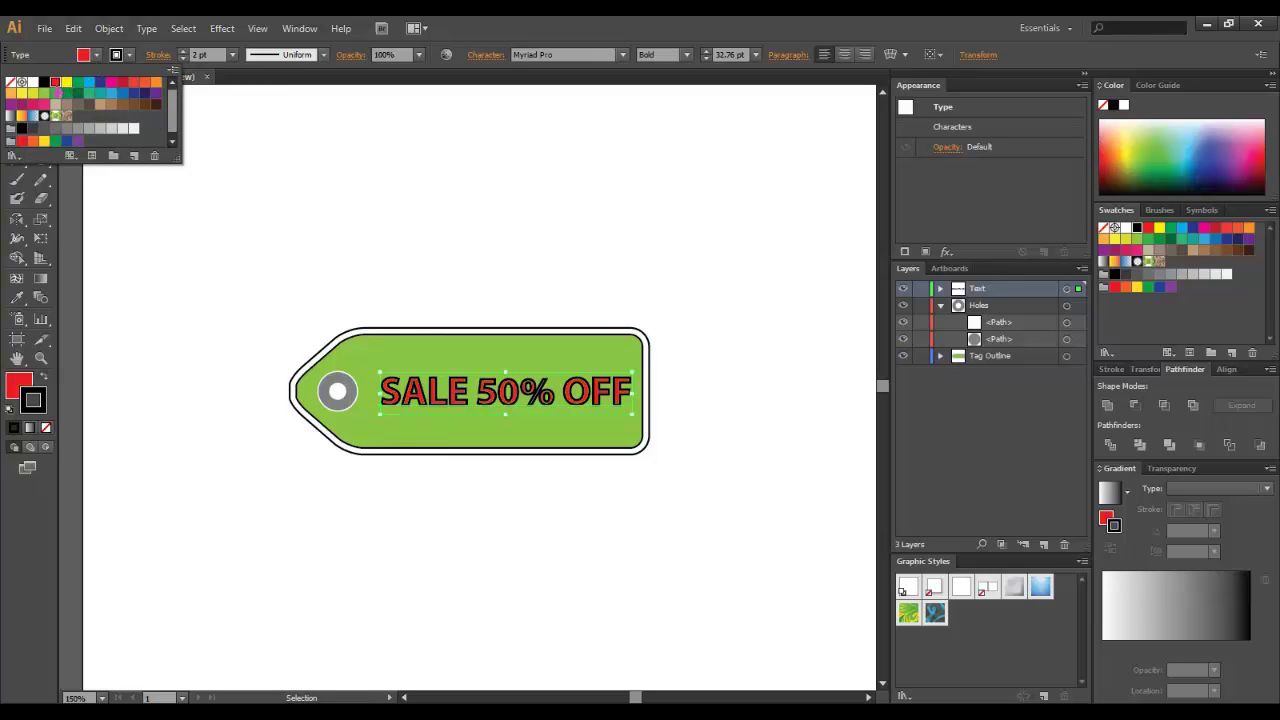
left_click(58, 128)
left_click(124, 93)
left_click(80, 98)
left_click(519, 190)
left_click(519, 190)
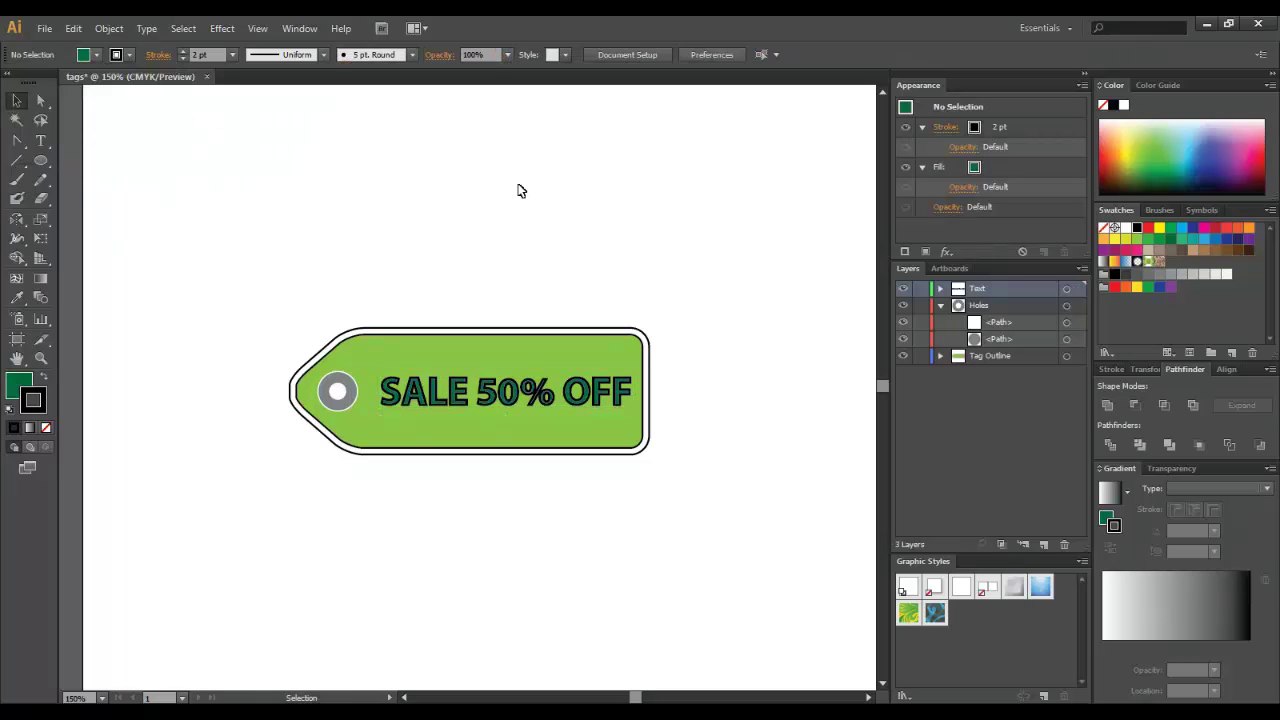
- Give the text a white outline at 1 pt stroke weight
left_click(507, 388)
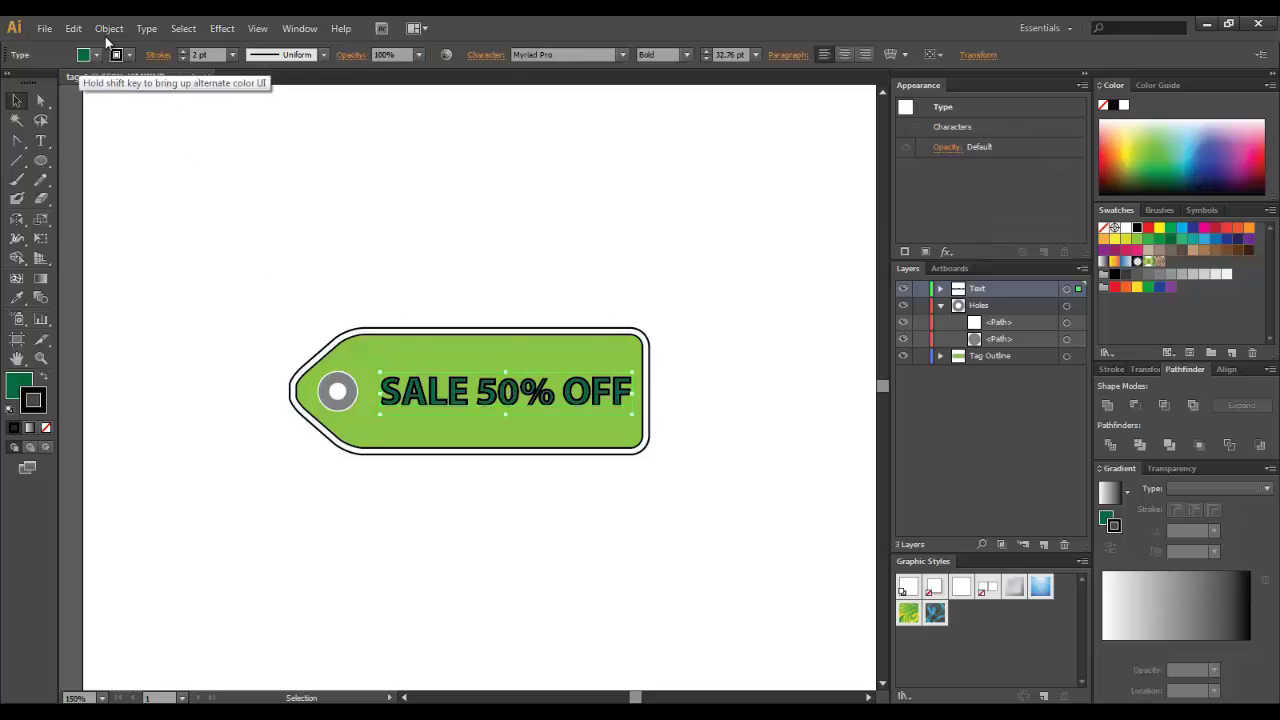
left_click(116, 54)
left_click(33, 79)
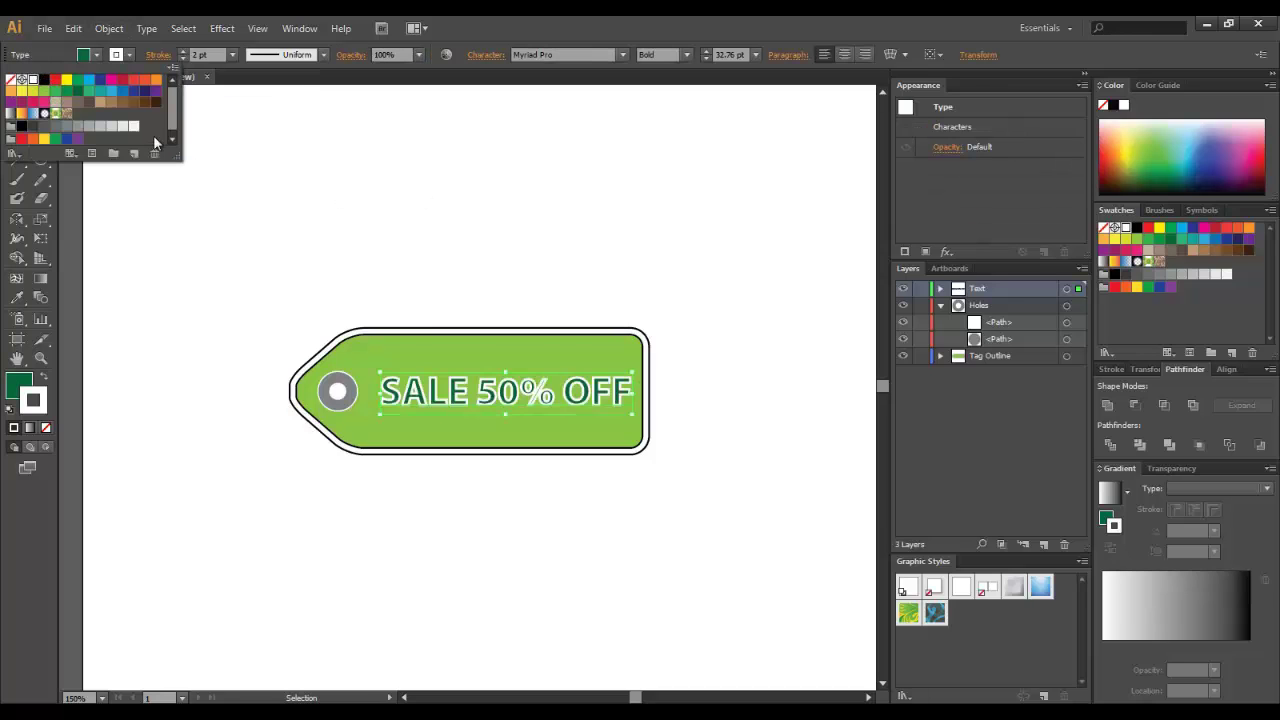
left_click(183, 56)
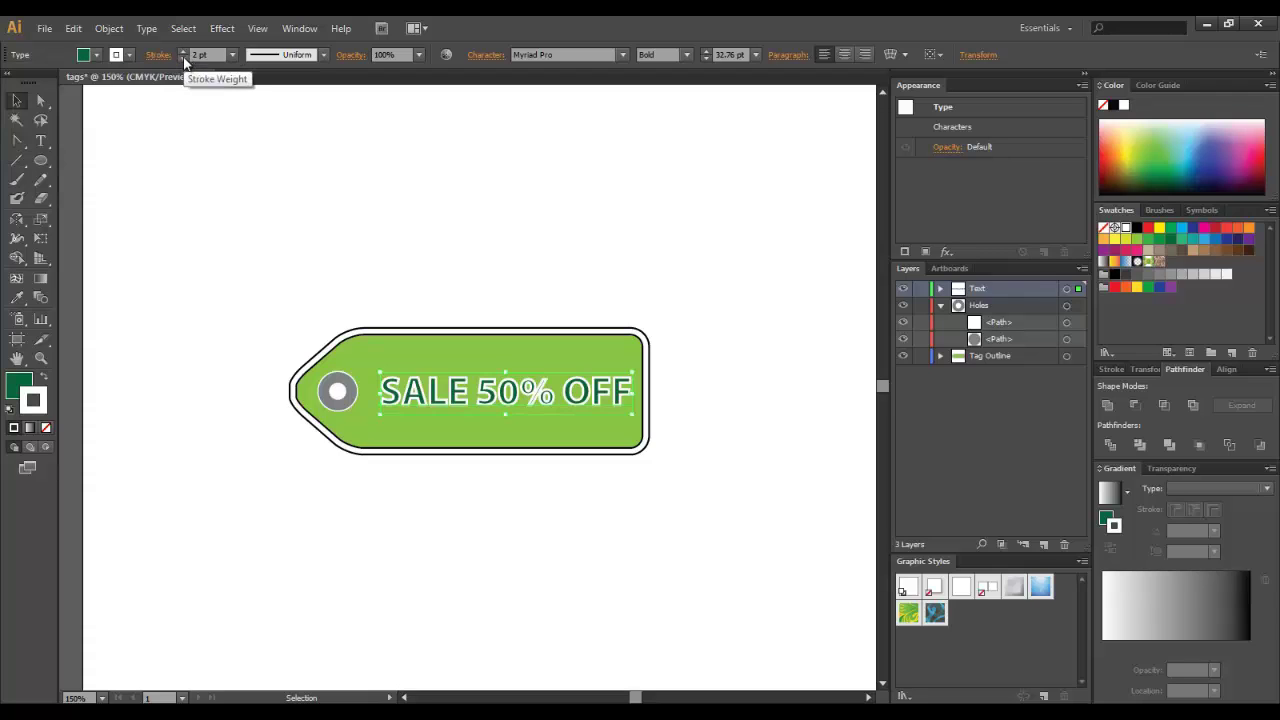
left_click(183, 56)
left_click(198, 206)
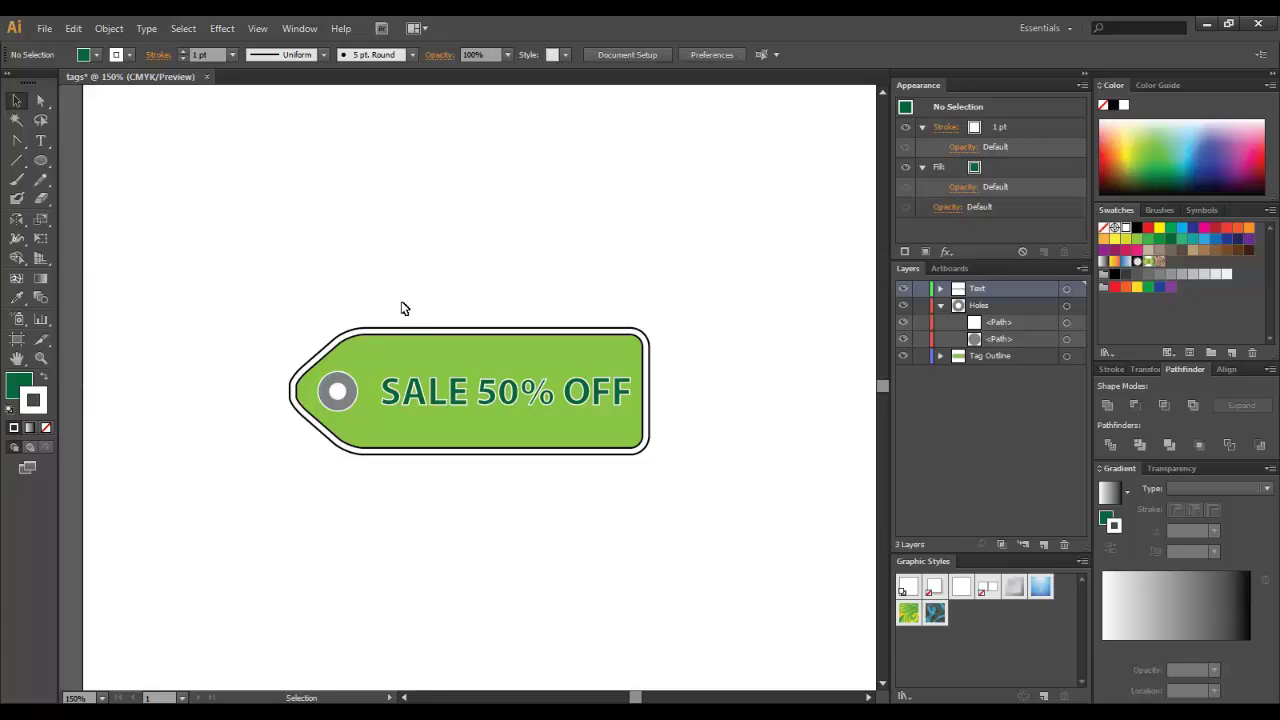
- Select the tag outline on the Tag Outline layer and add a Stylize > Drop Shadow effect with preview
left_click(940, 305)
left_click(985, 322)
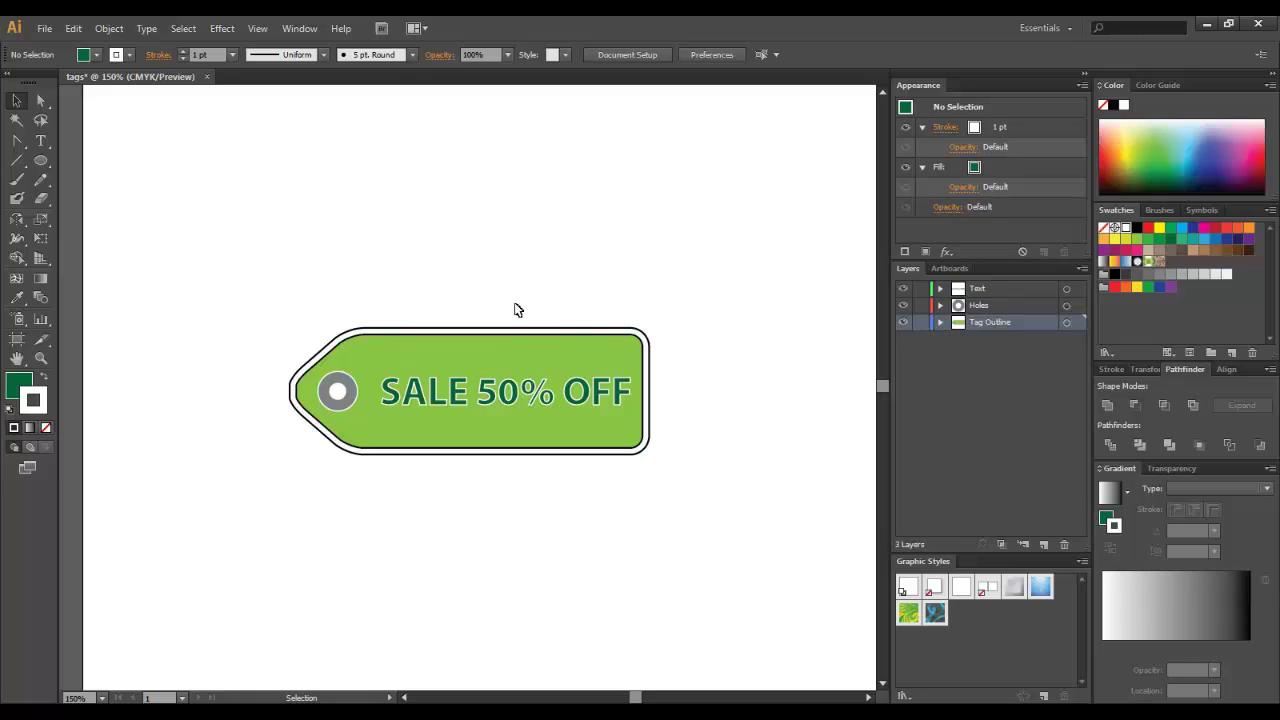
left_click(503, 357)
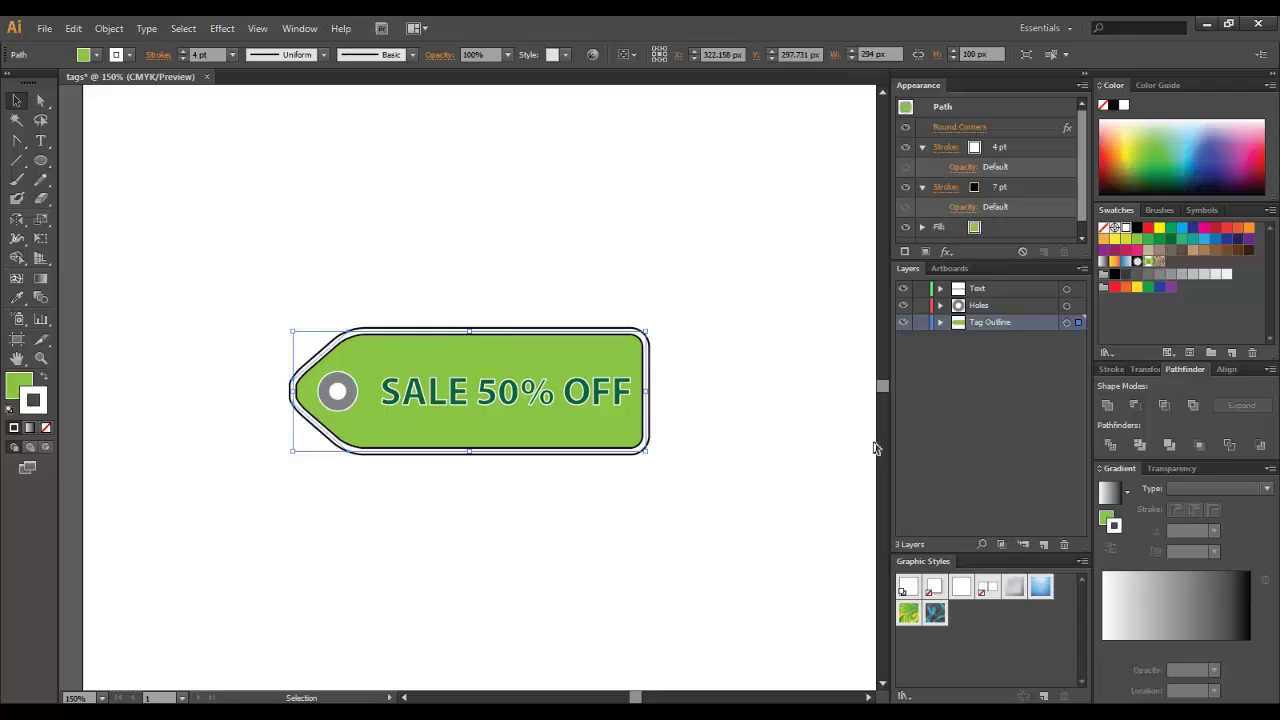
left_click(956, 252)
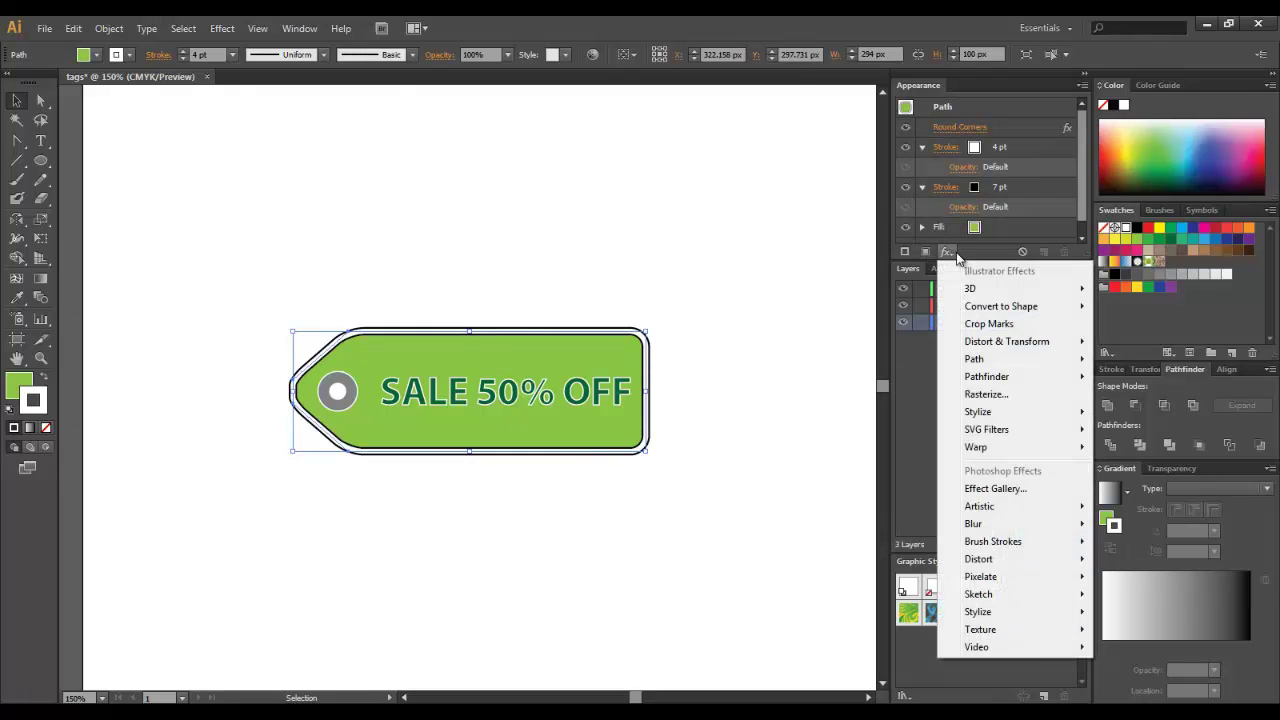
left_click(220, 28)
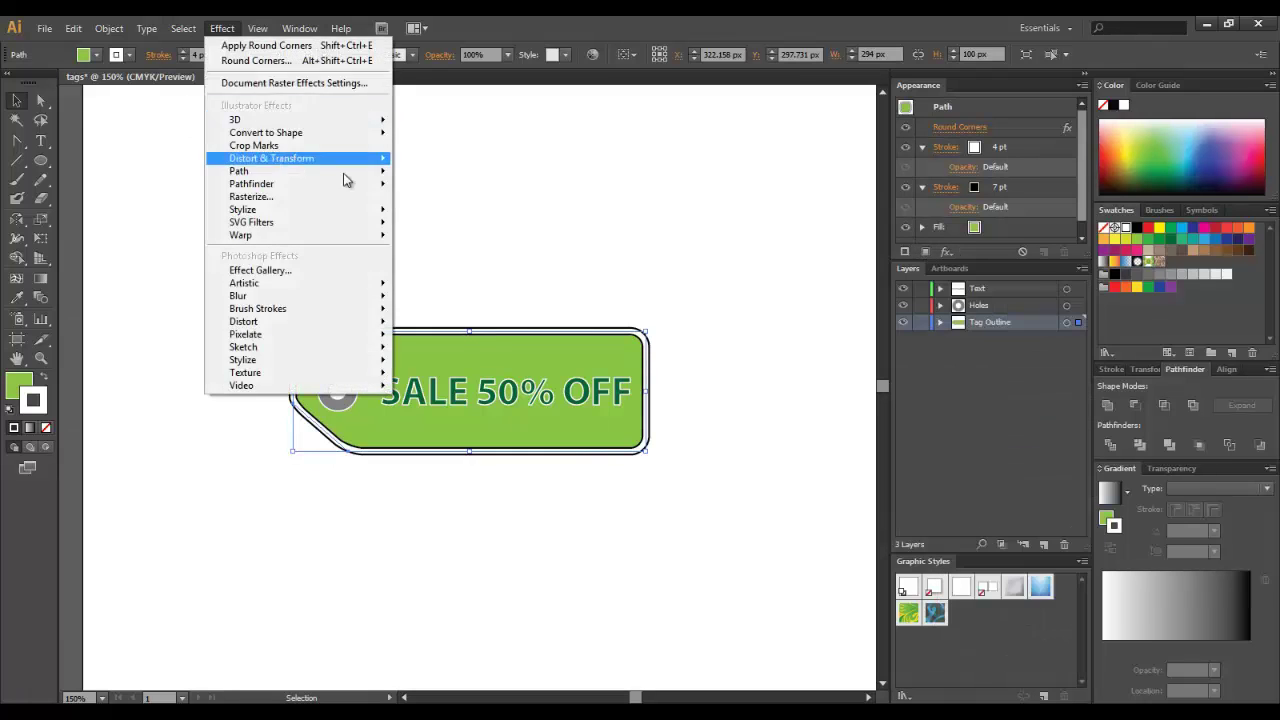
left_click(948, 252)
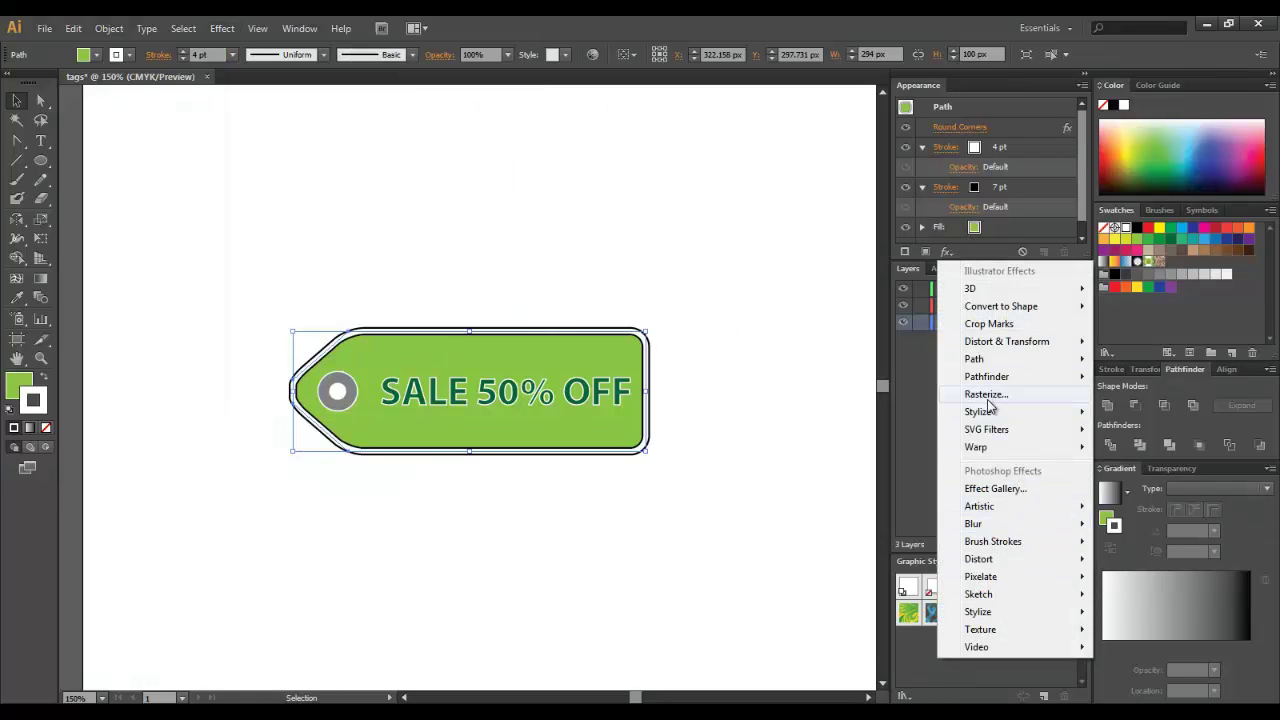
mouse_move(988, 410)
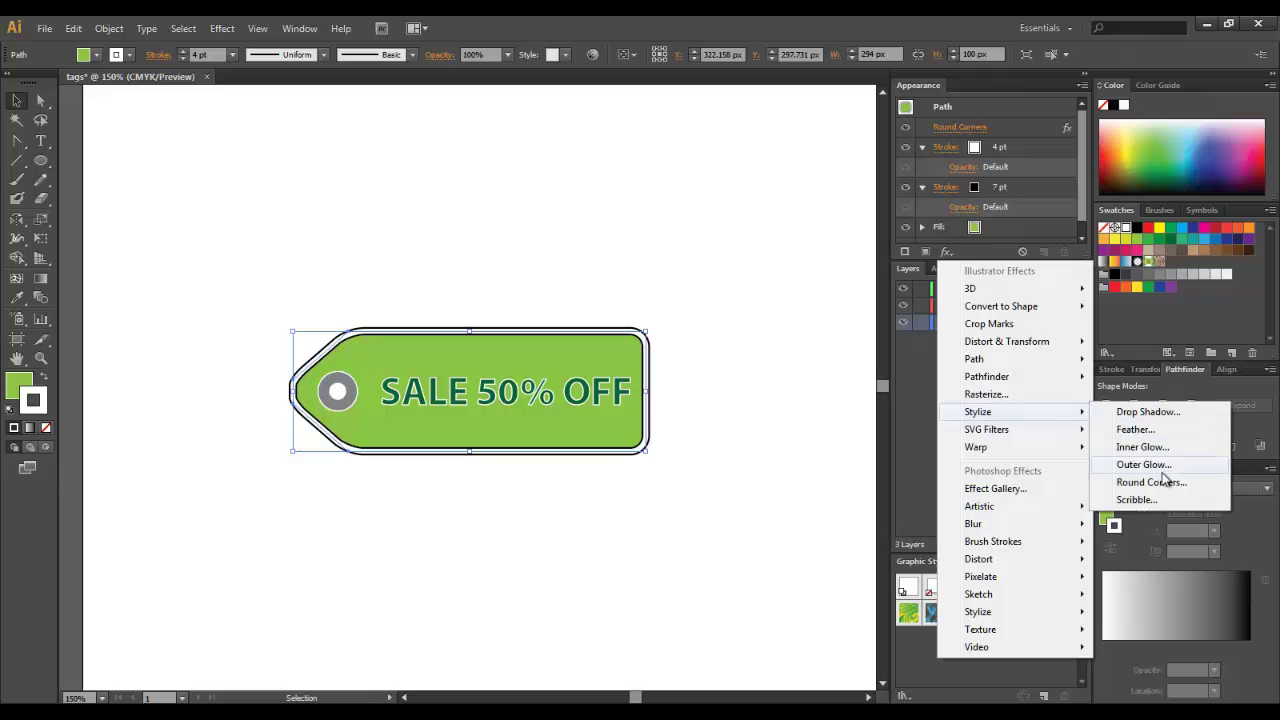
left_click(1143, 412)
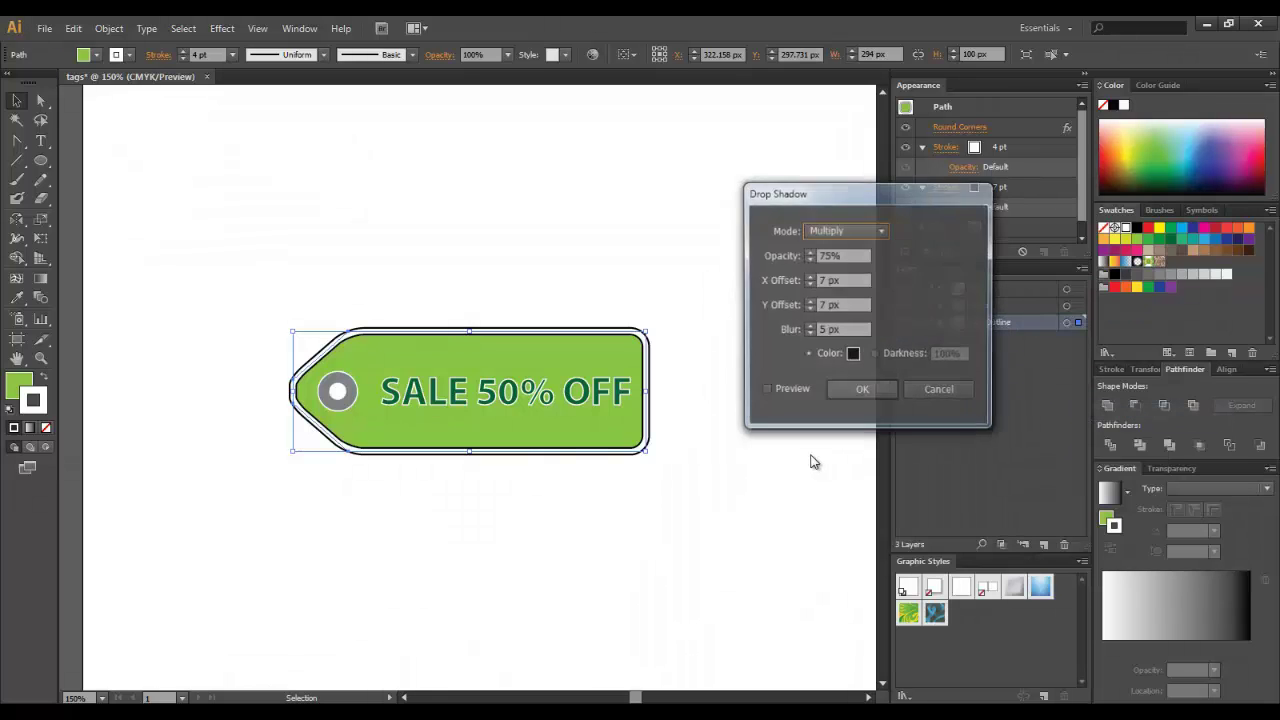
left_click(784, 390)
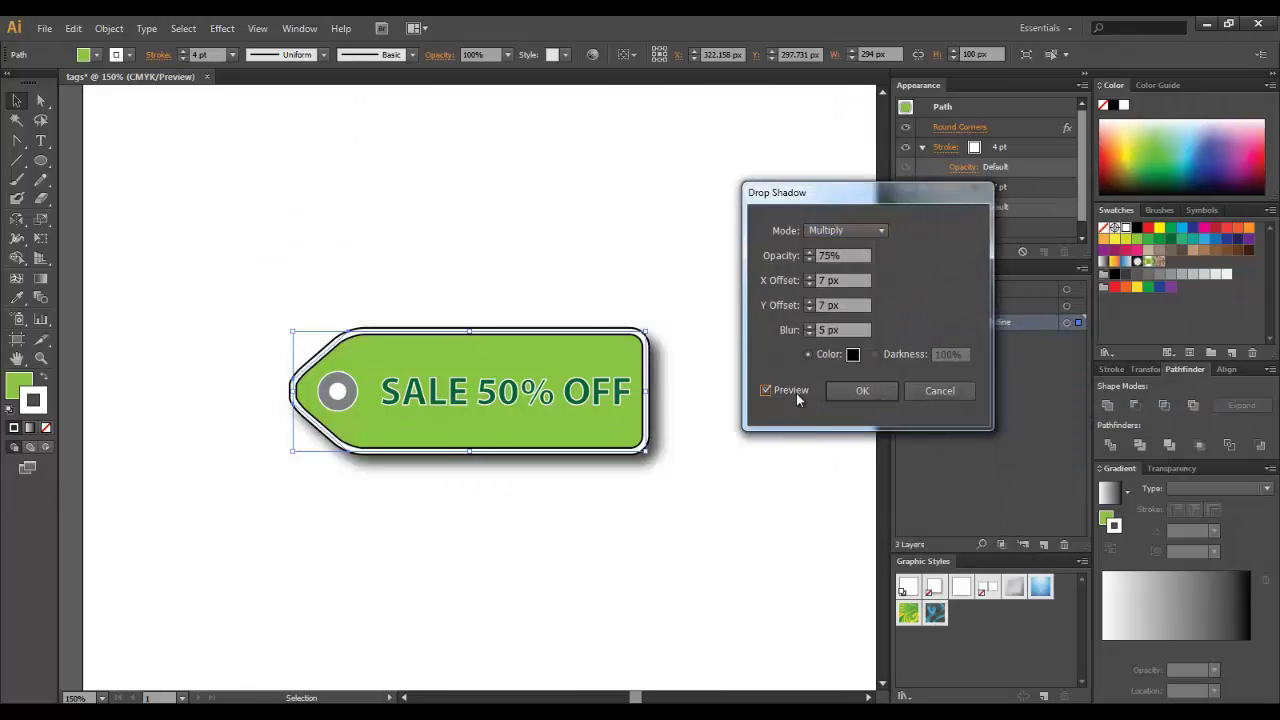
- Set the shadow to 4 px X/Y offsets, 3 px blur and 55% opacity, and apply it
left_click(806, 284)
left_click(806, 284)
left_click(807, 308)
left_click(807, 308)
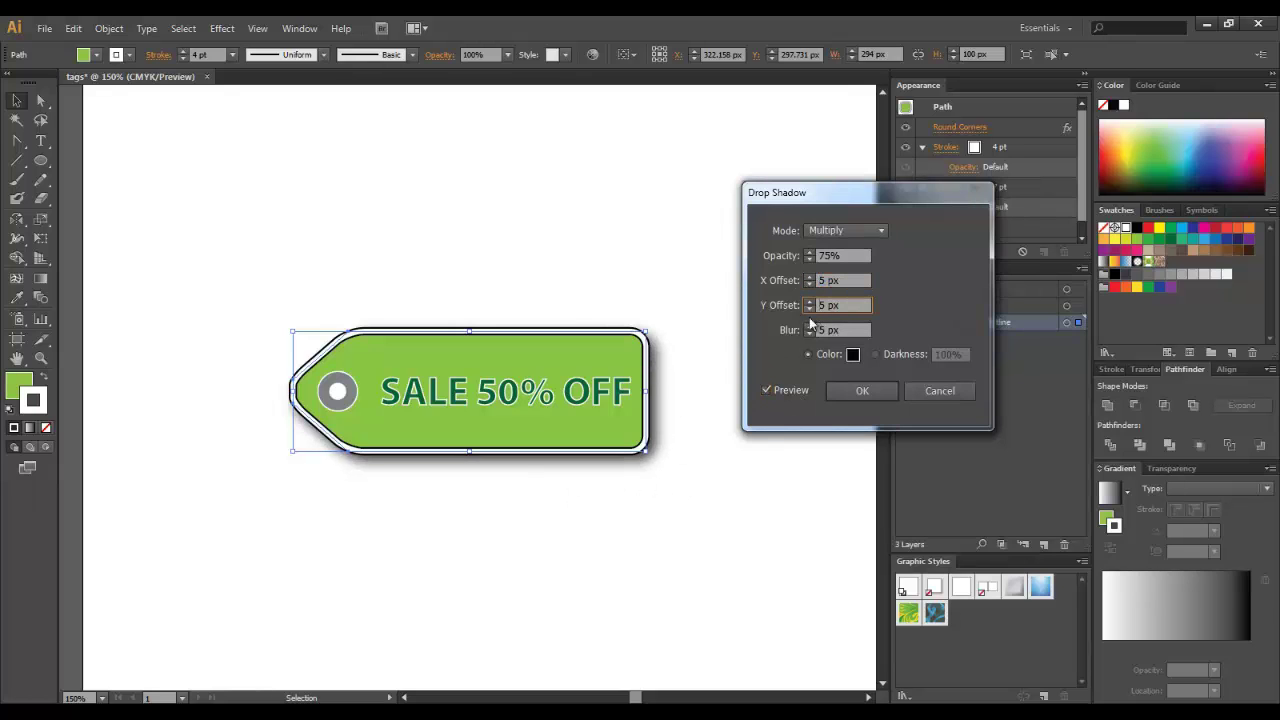
left_click(811, 333)
left_click(811, 333)
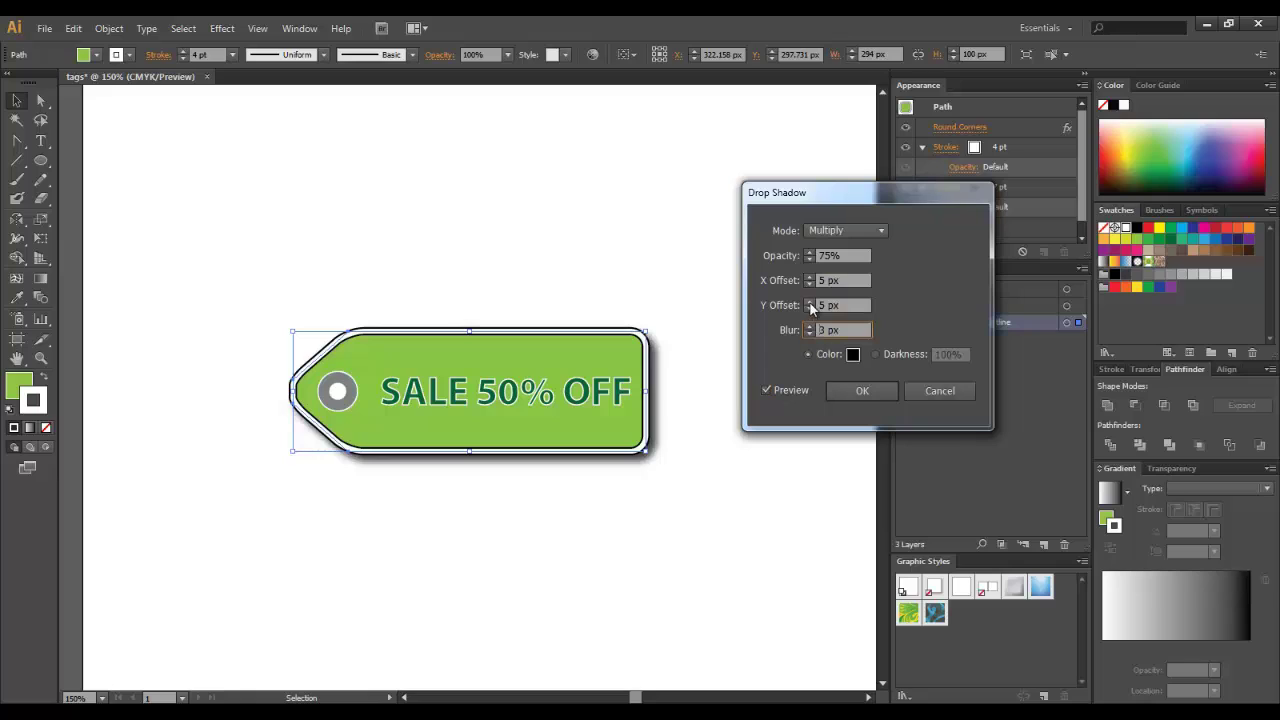
left_click(808, 285)
left_click(808, 309)
left_click(829, 256)
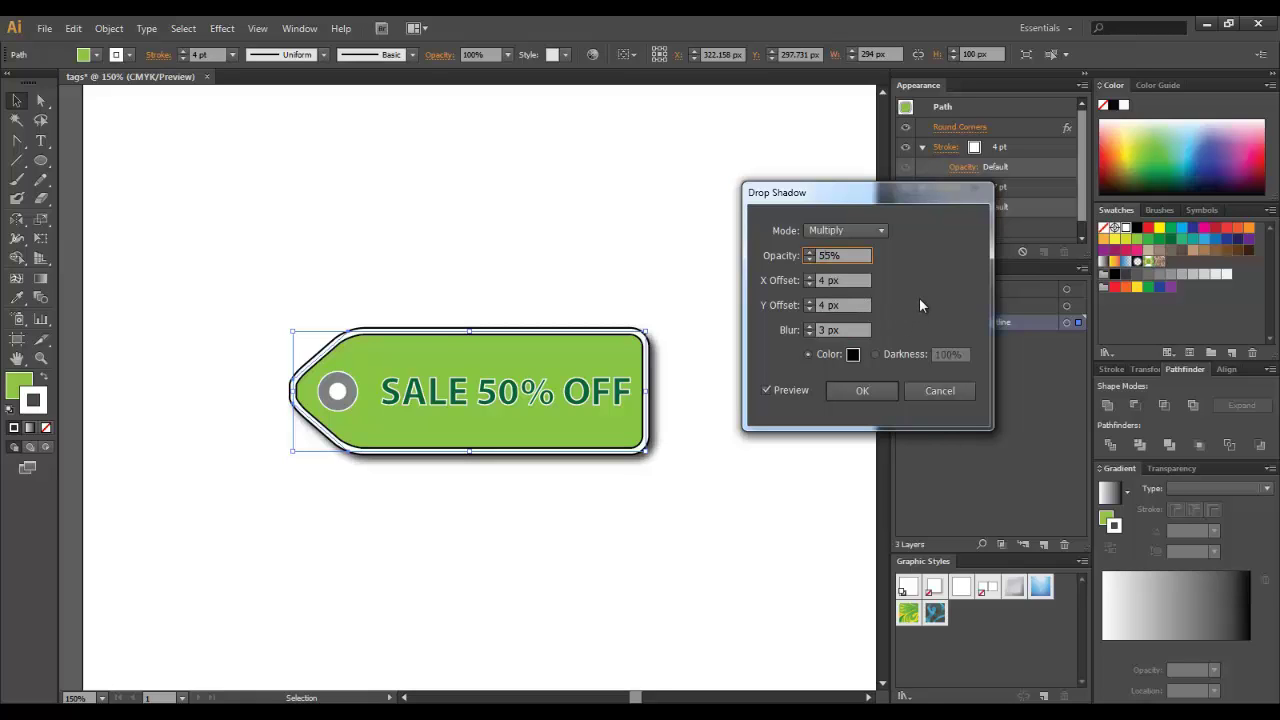
left_click(877, 390)
left_click(712, 512)
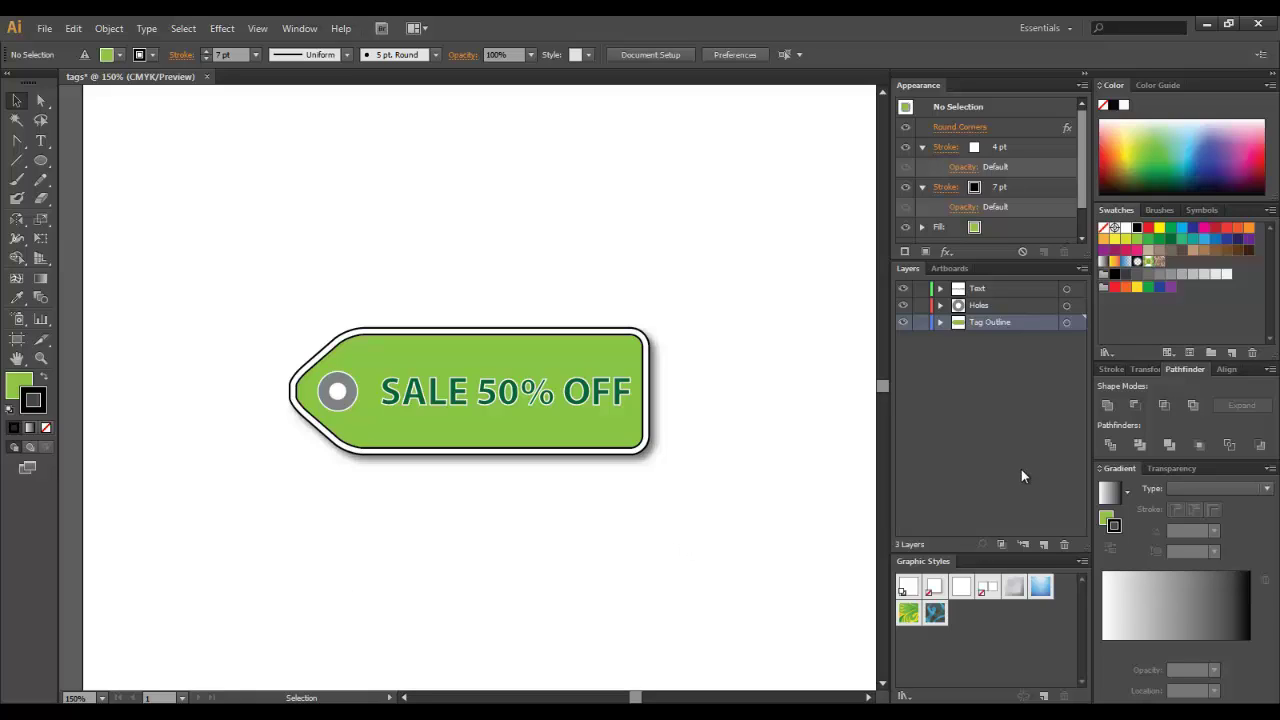
- Add a layer named Thread and draw a curved open loop path left of the tag
left_click(1042, 543)
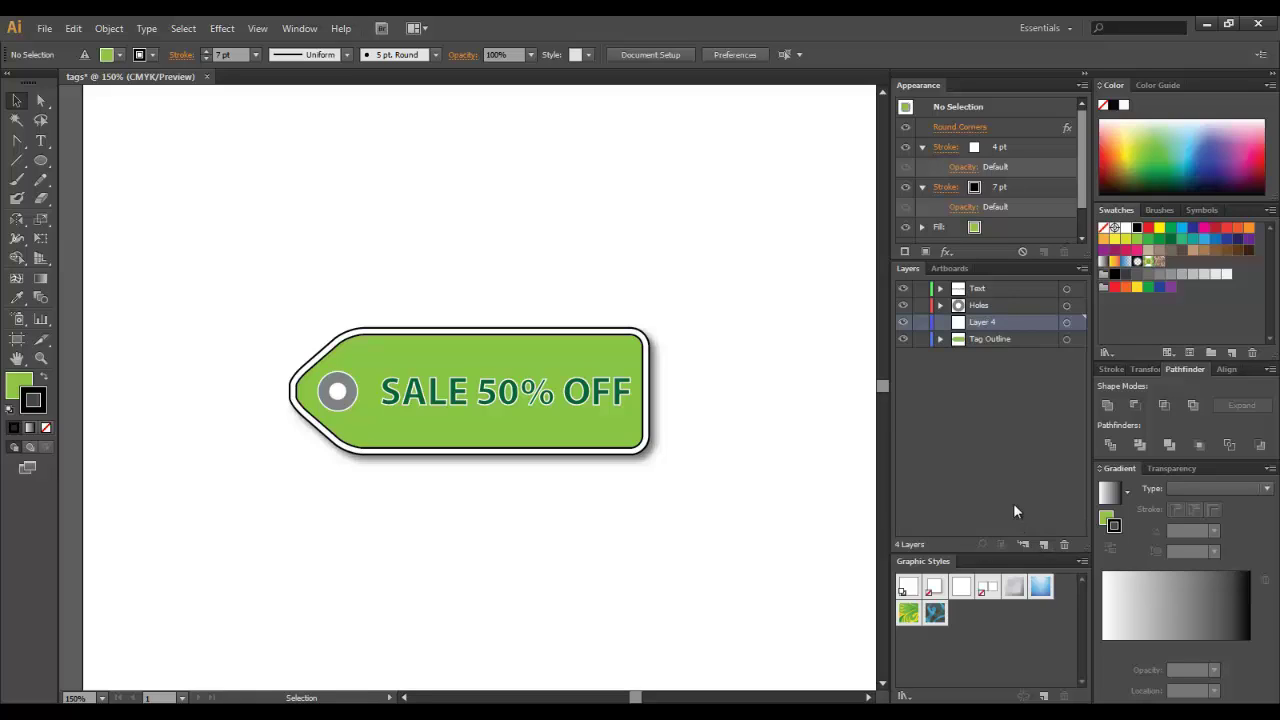
double_click(986, 323)
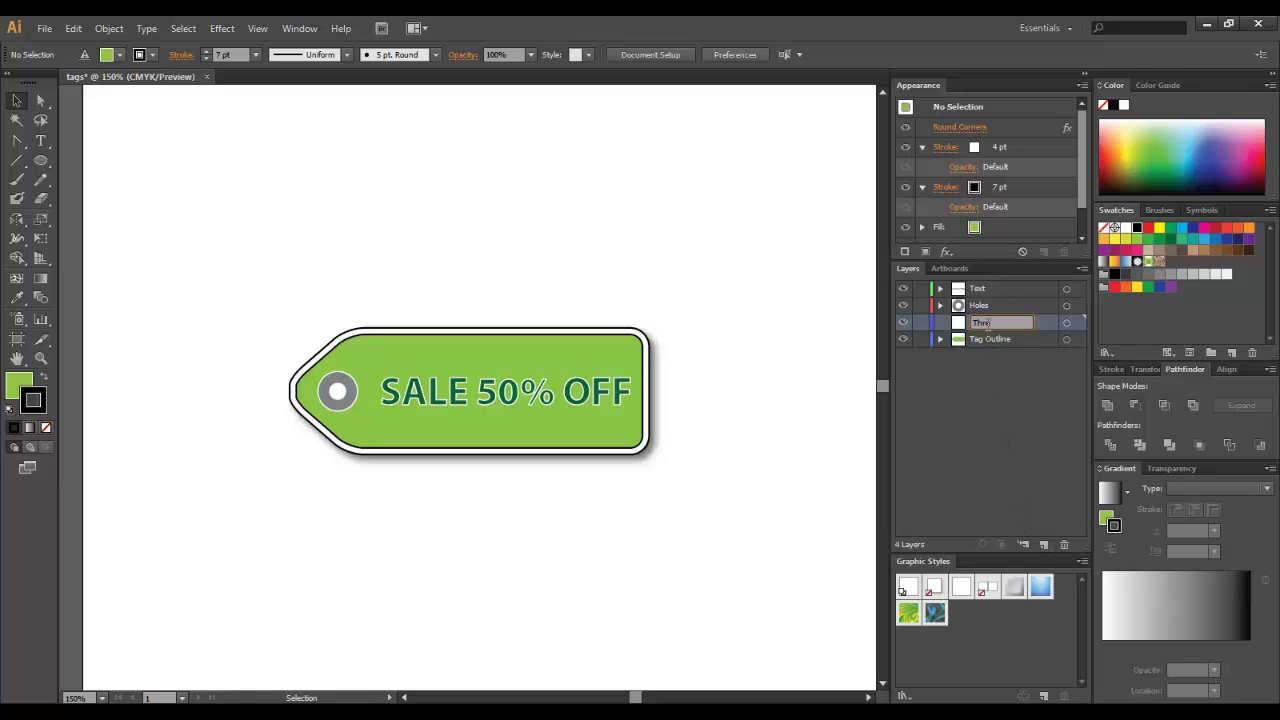
key("Return")
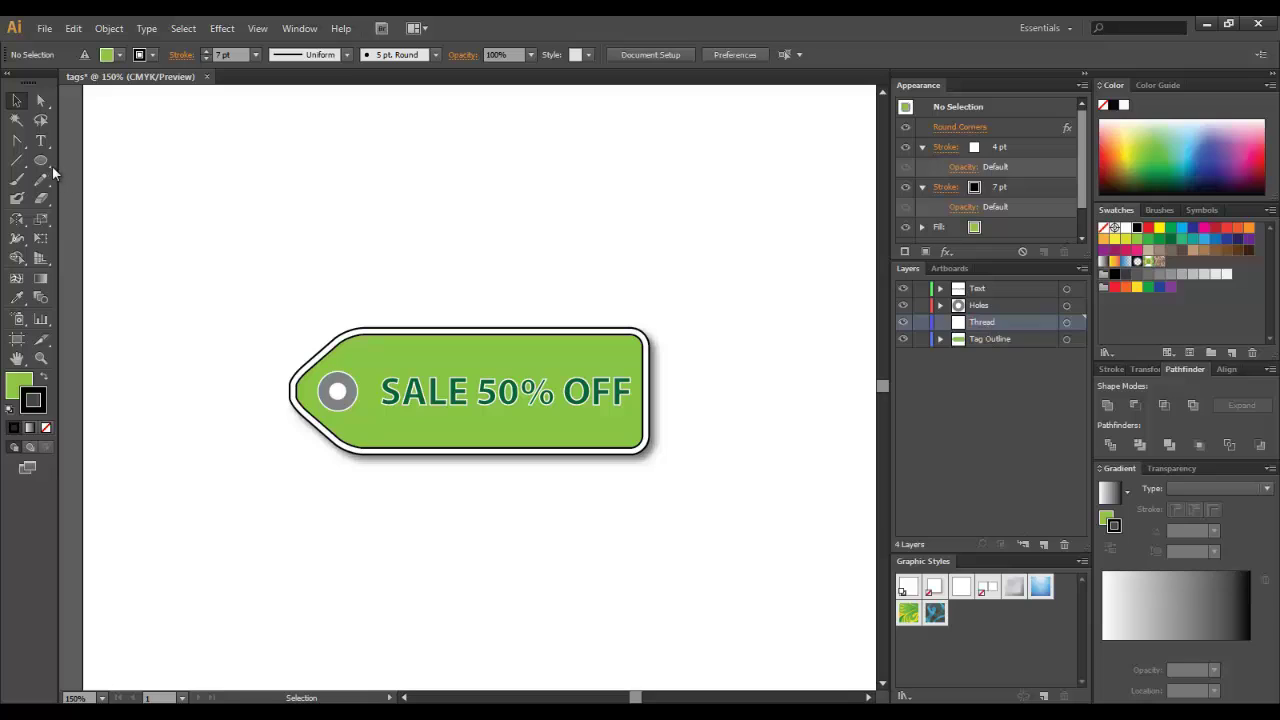
left_click_drag(18, 141, 78, 142)
left_click(220, 454)
left_click_drag(200, 272, 138, 194)
left_click_drag(285, 260, 316, 328)
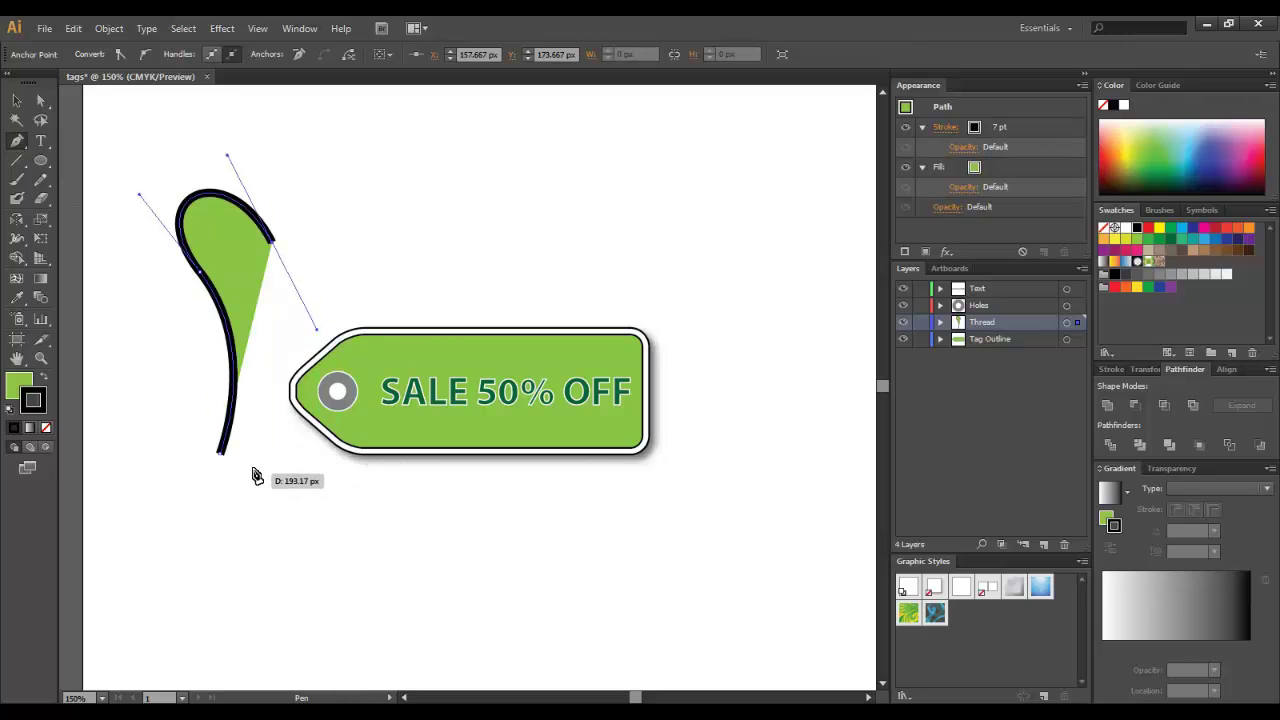
left_click(251, 474)
left_click(17, 100)
- Give the thread no fill and a 2 pt stroke, then rotate it toward the hole
left_click(430, 212)
left_click(252, 250)
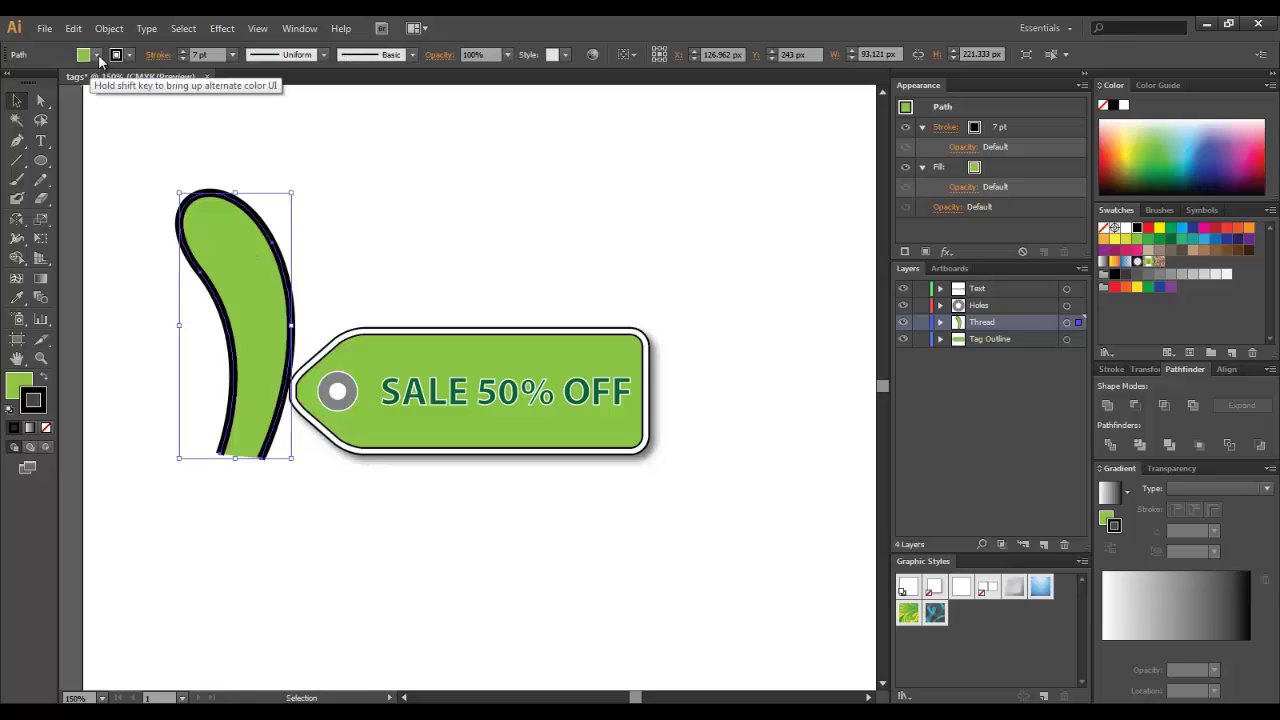
left_click(83, 54)
left_click(22, 81)
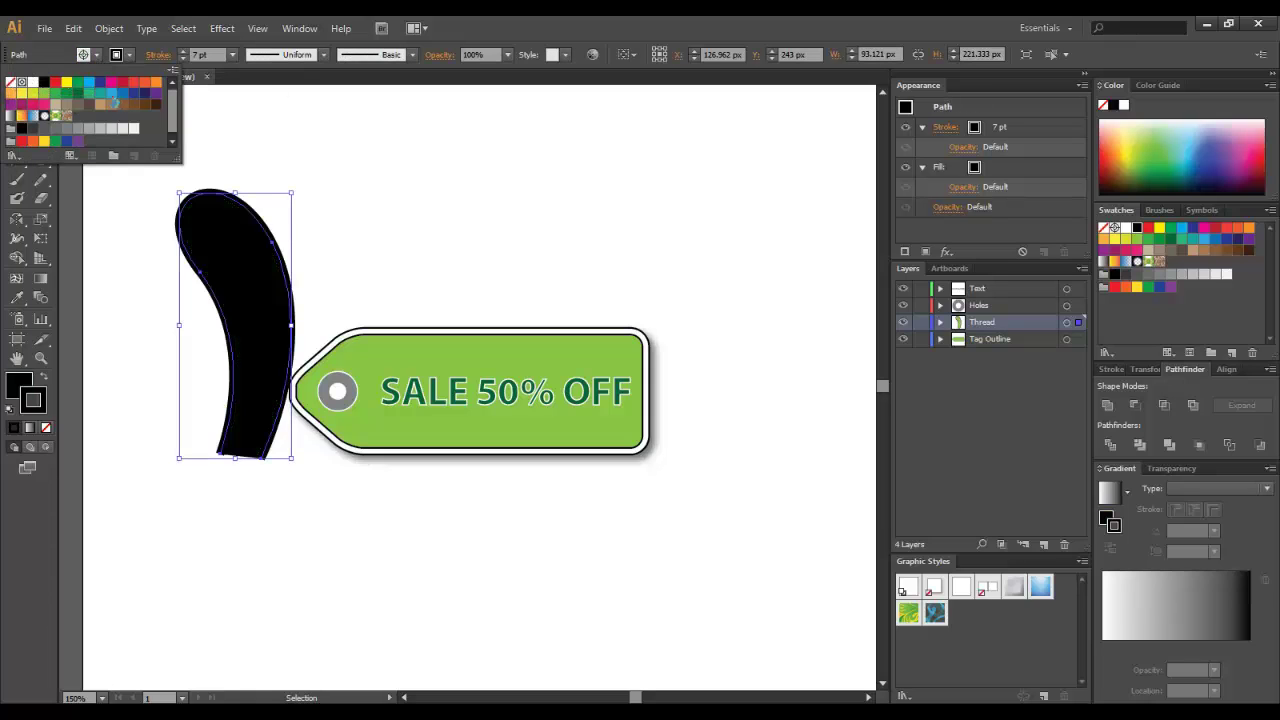
left_click(95, 55)
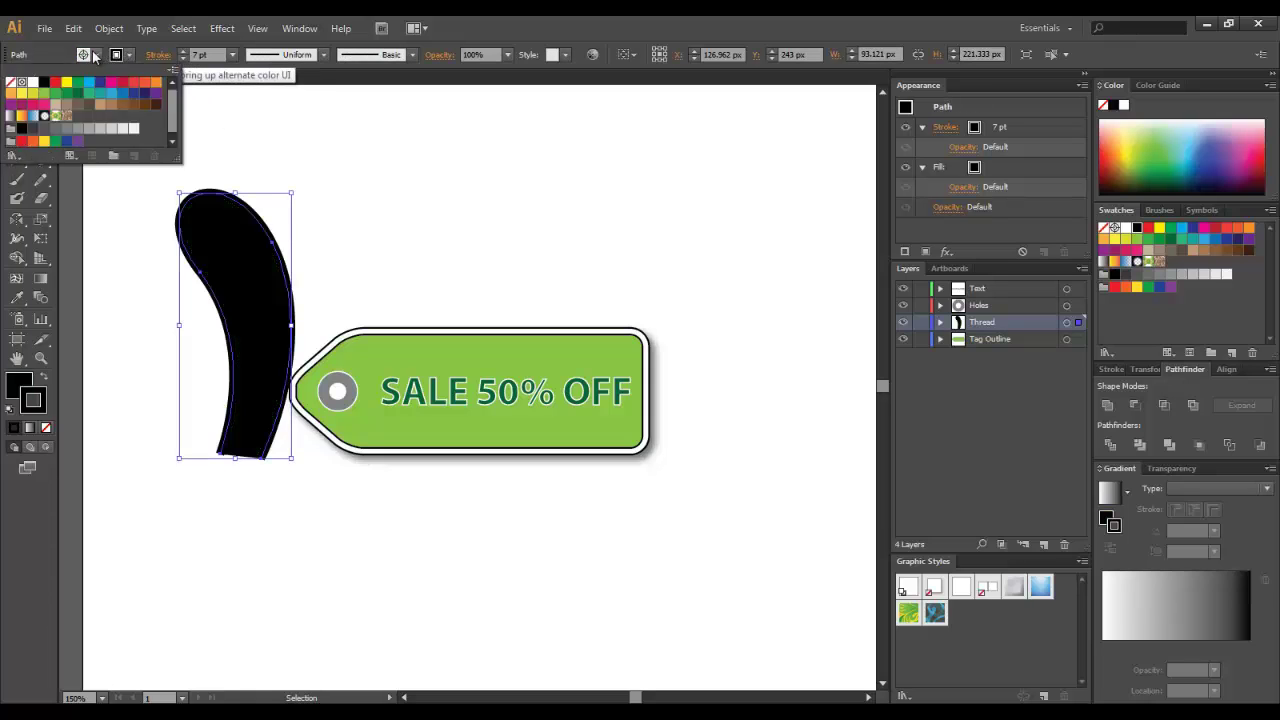
left_click(10, 81)
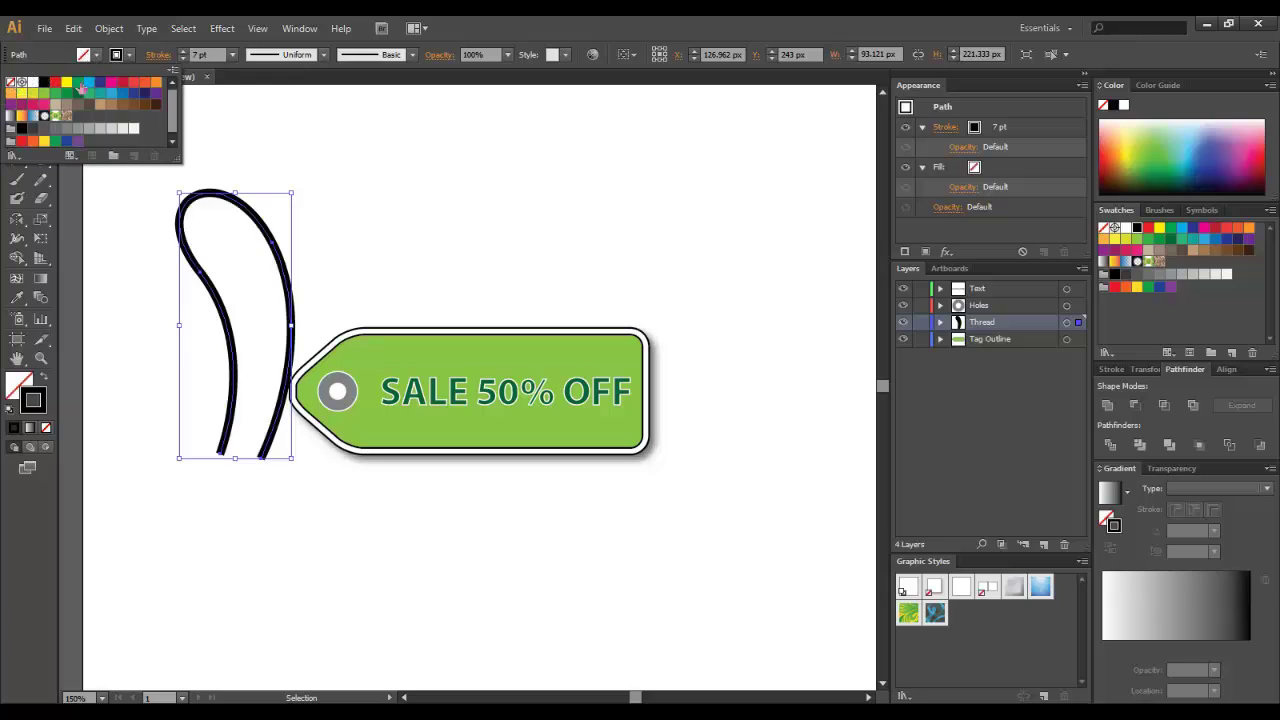
left_click(183, 58)
left_click(183, 58)
left_click(183, 58)
left_click(183, 58)
left_click(183, 58)
left_click(306, 277)
left_click(281, 275)
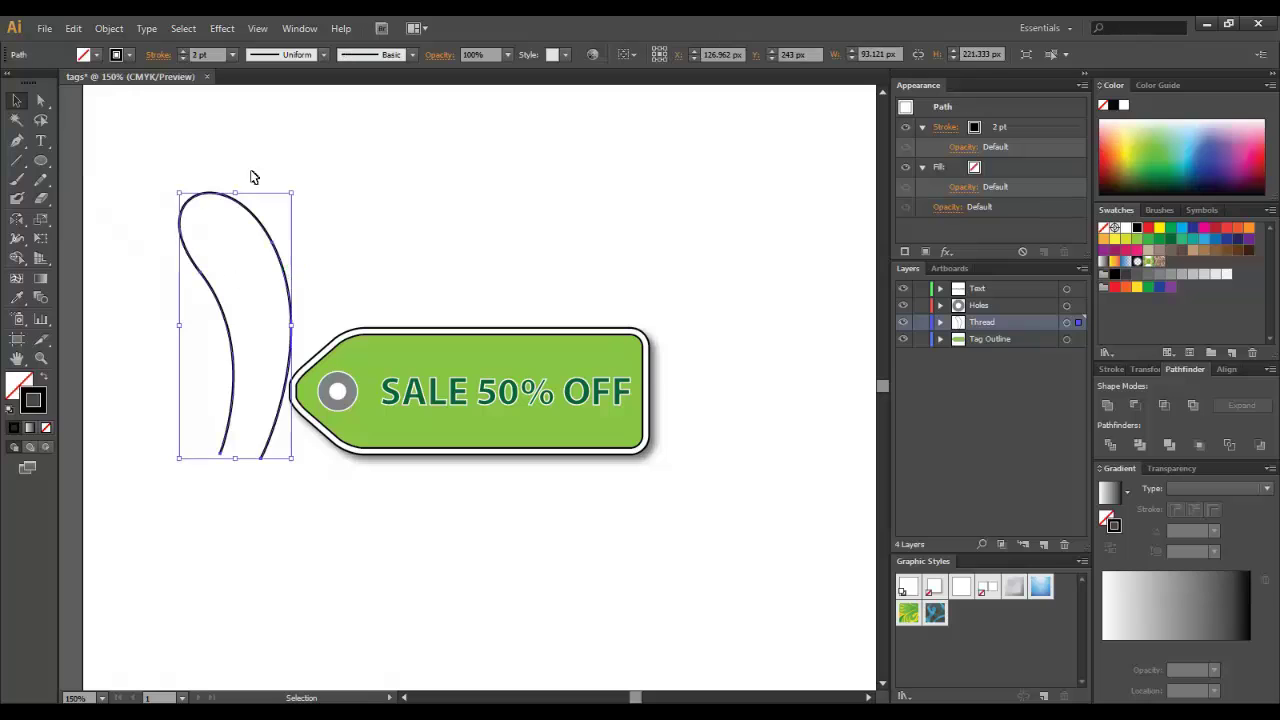
left_click_drag(298, 185, 303, 220)
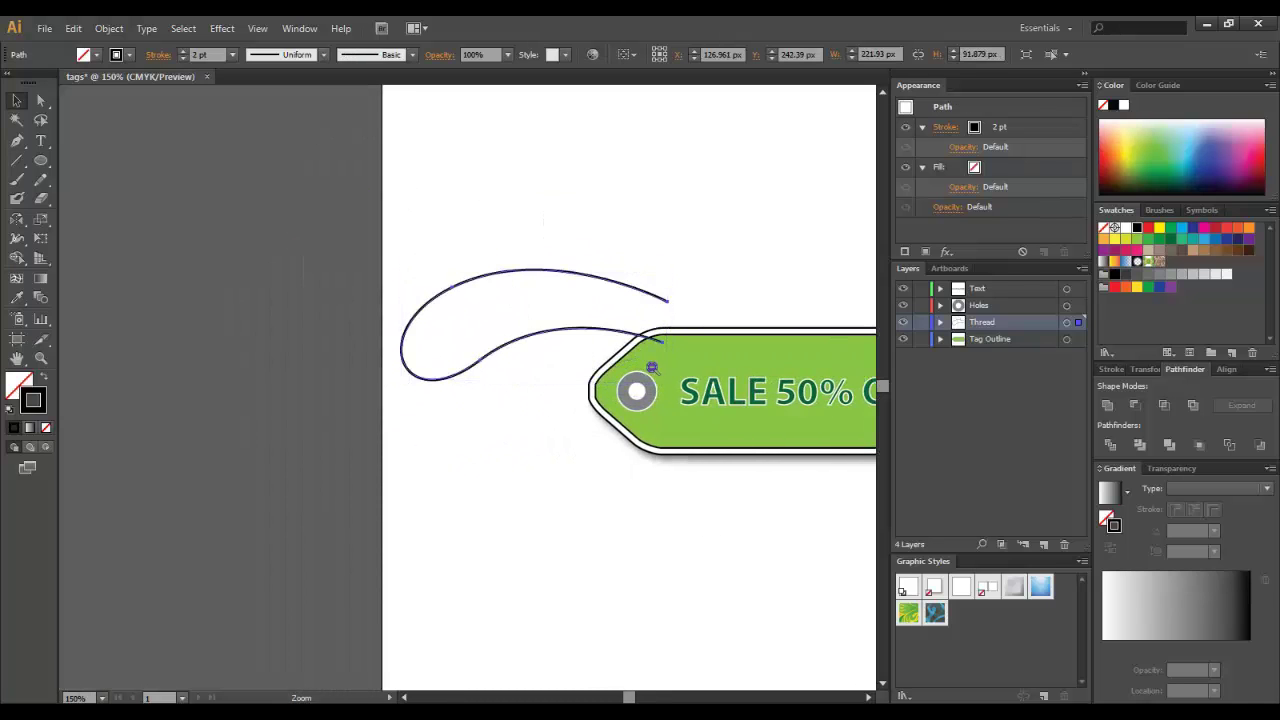
- Zoom in, raise the thread's end anchor, and move the loop down-left onto the tag's hole
key("ctrl+minus")
left_click(502, 398, "ctrl")
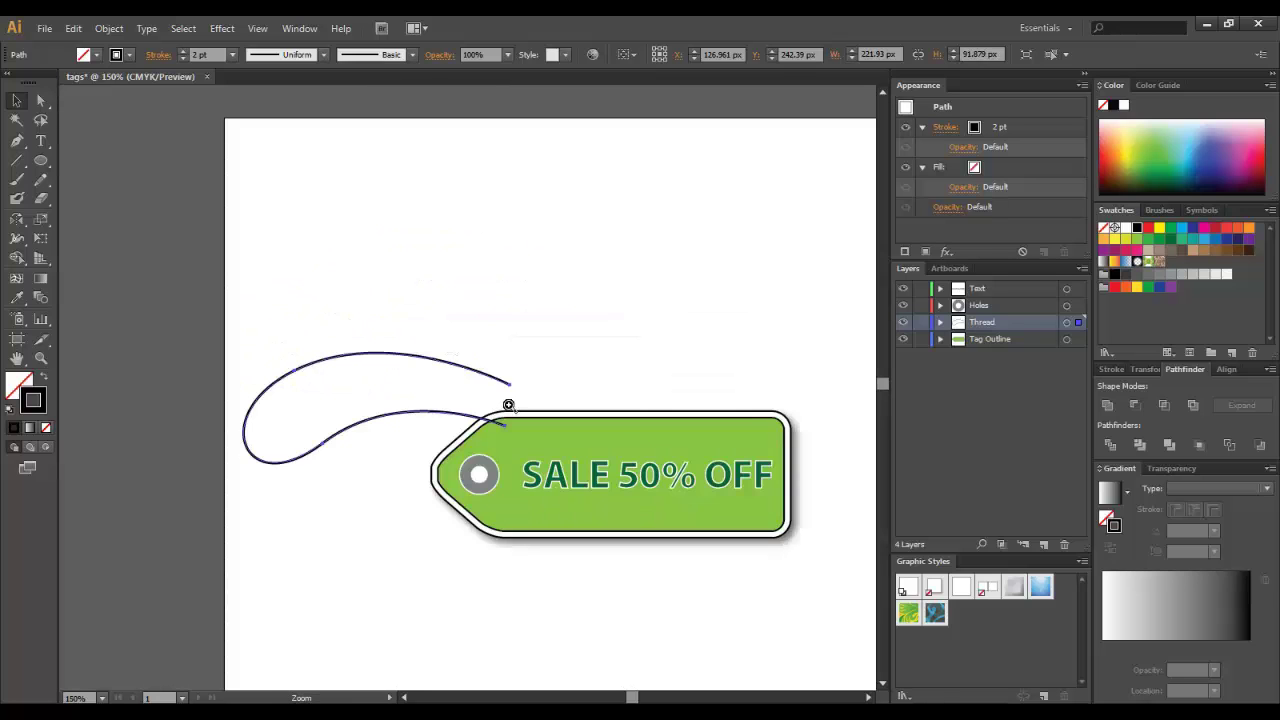
key("ctrl+plus")
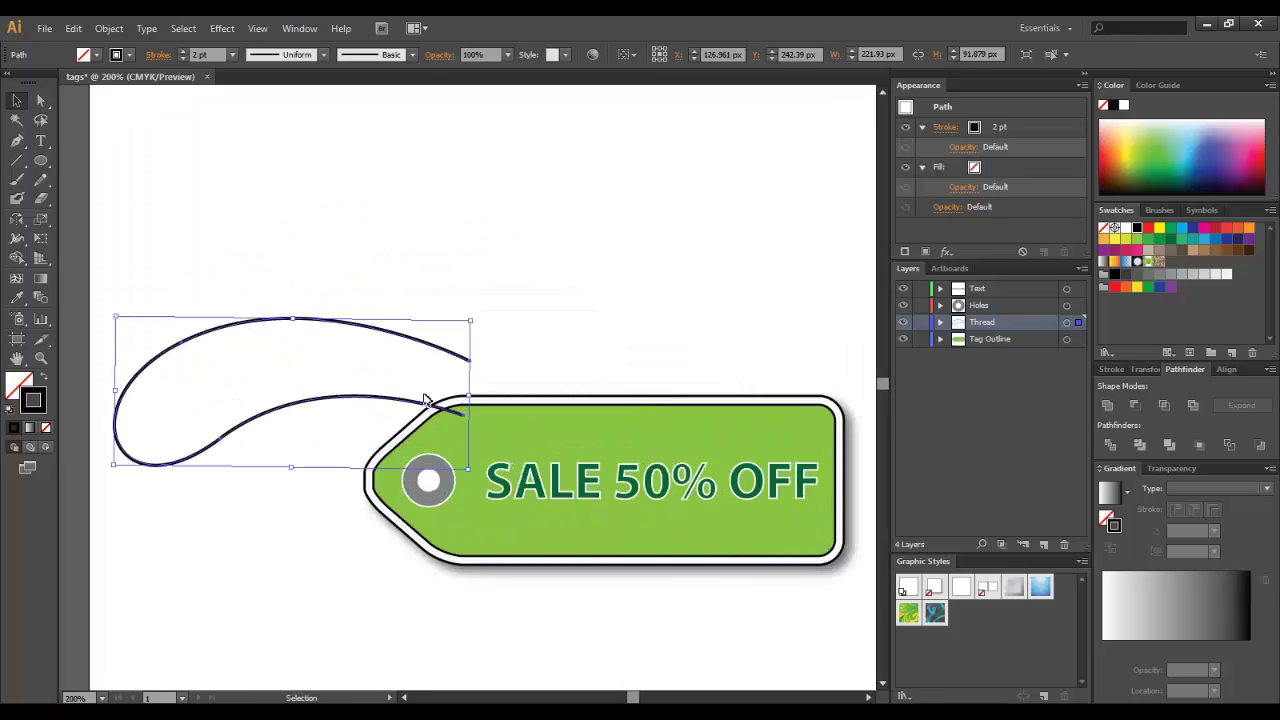
left_click(517, 314)
key("a")
left_click(371, 403)
left_click_drag(470, 416, 471, 364)
left_click(513, 340)
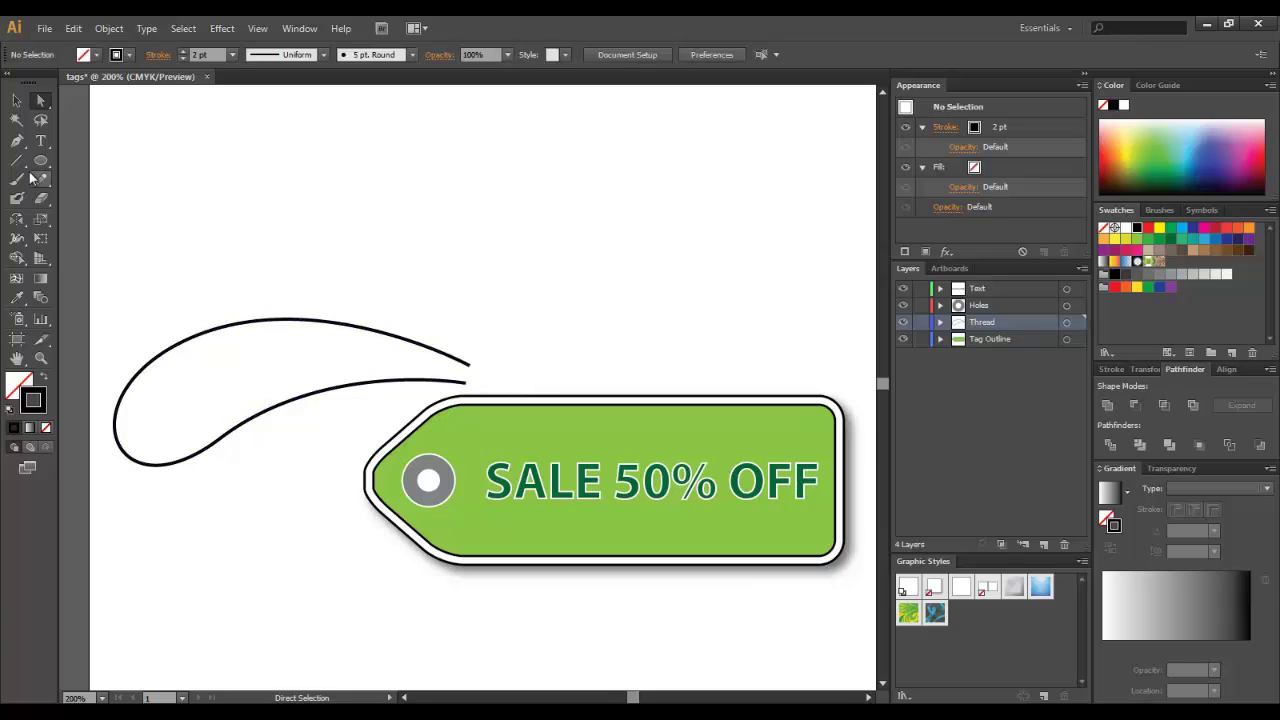
left_click(17, 100)
left_click_drag(326, 320, 292, 435)
left_click(426, 257)
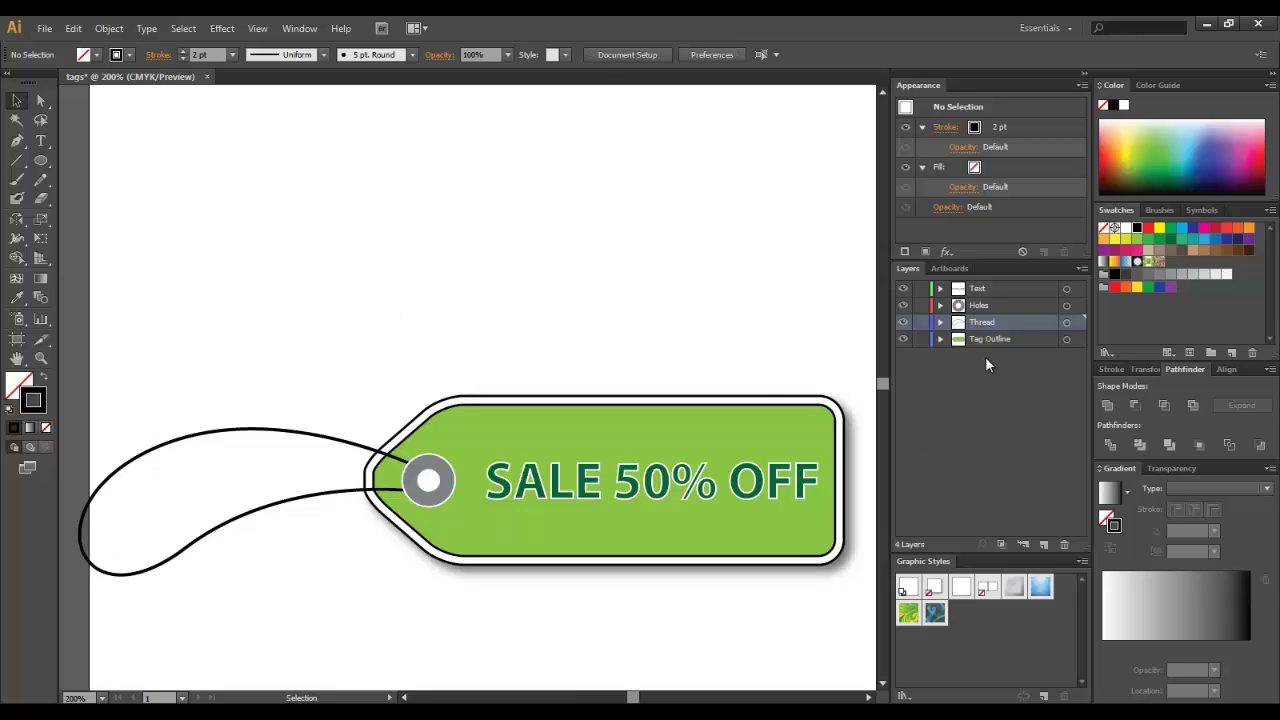
- Nest the Thread layer inside Holes and nudge the thread's end anchor into the hole
left_click_drag(977, 322, 981, 306)
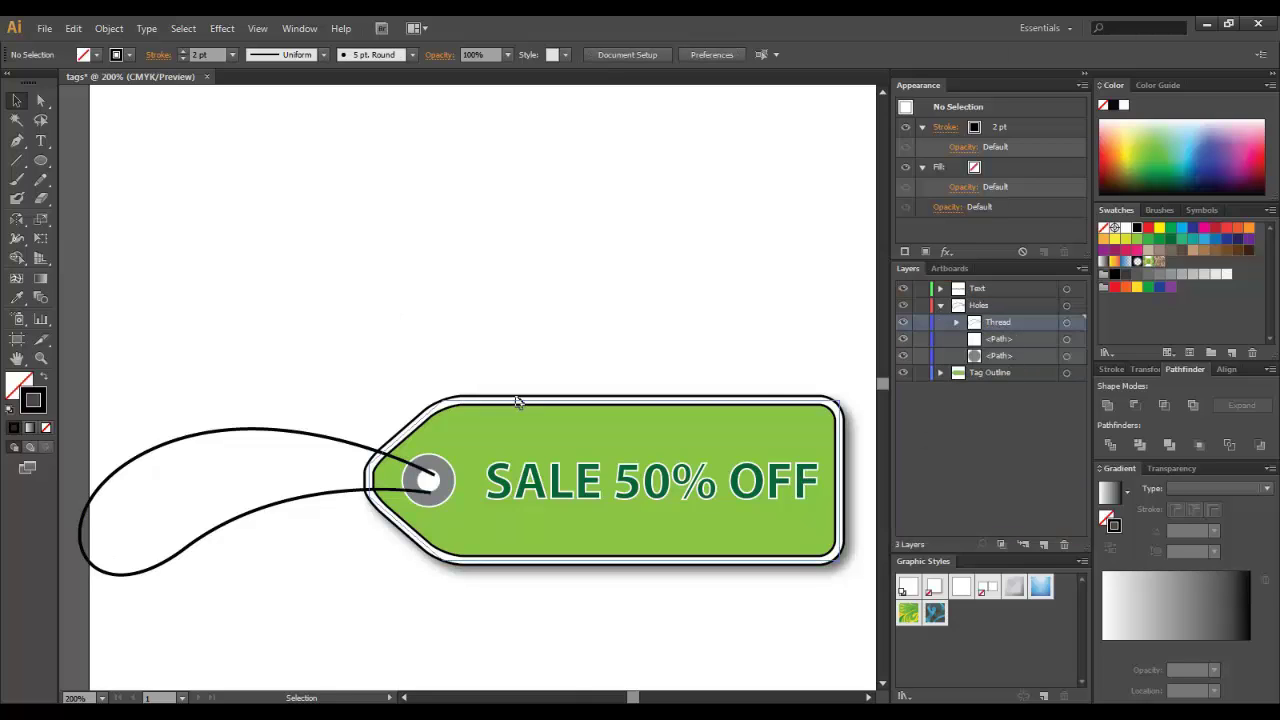
left_click(299, 438)
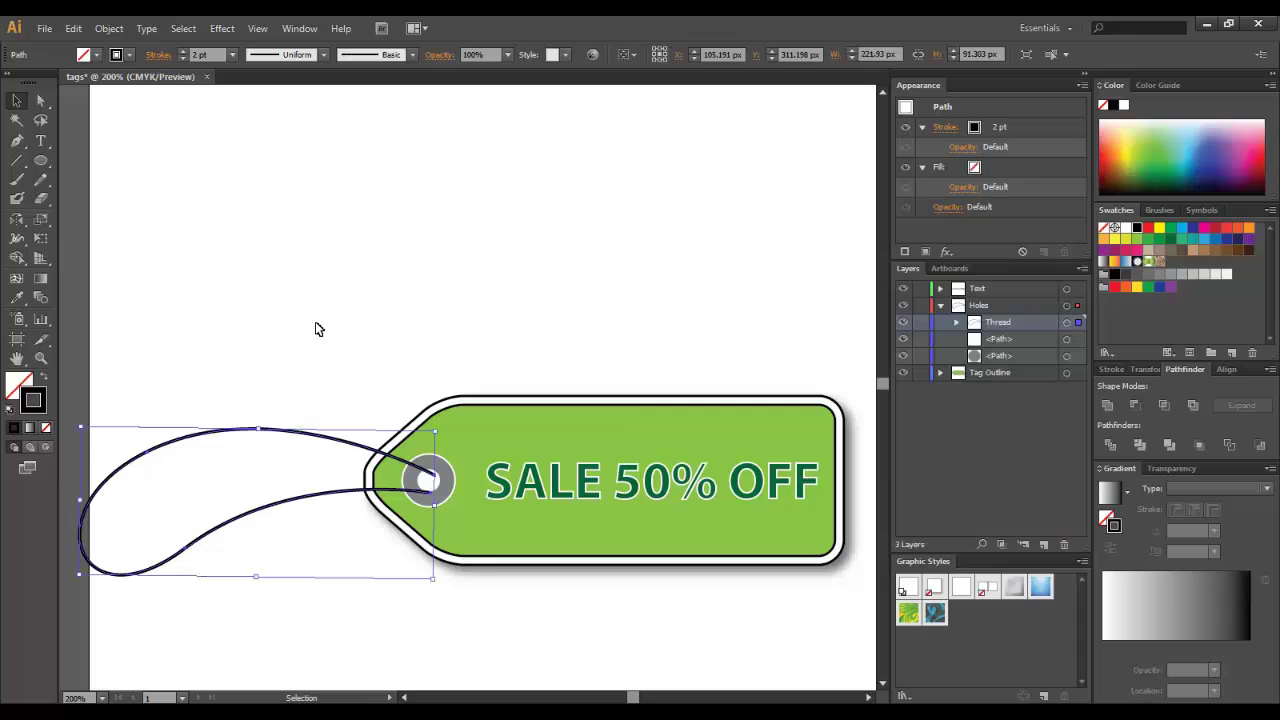
left_click(355, 256)
left_click(412, 470)
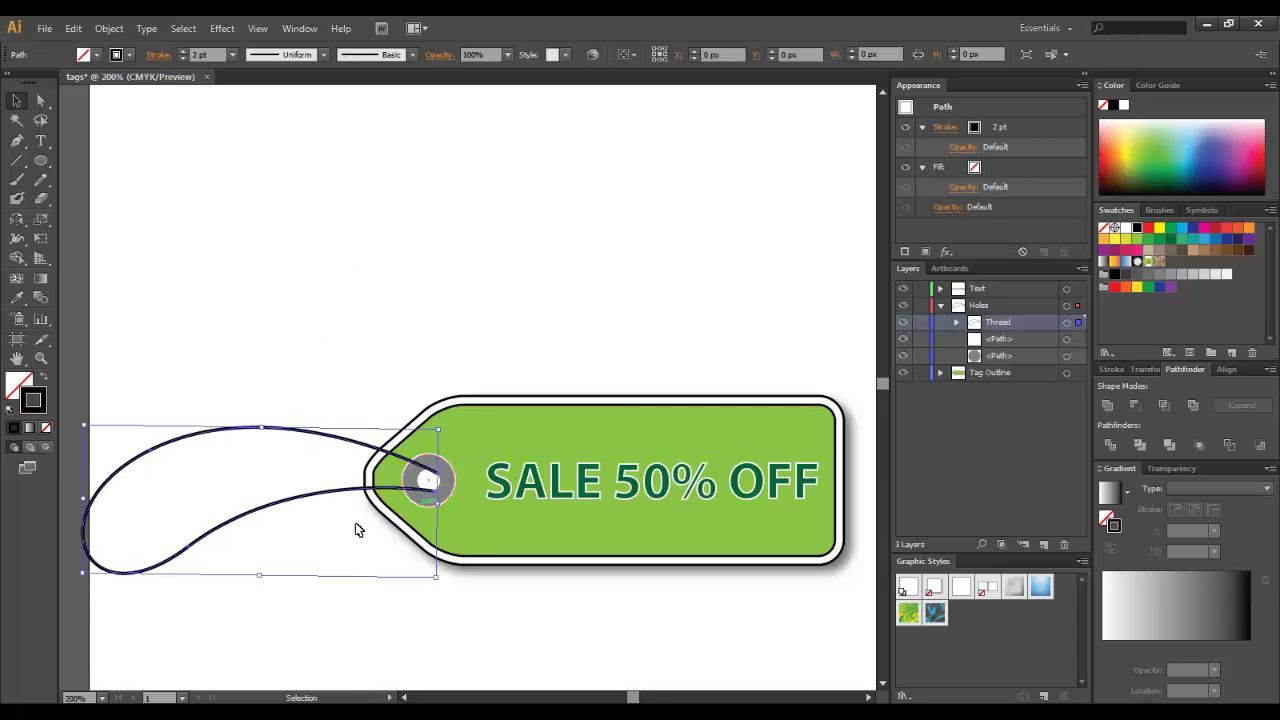
left_click(240, 293)
key("a")
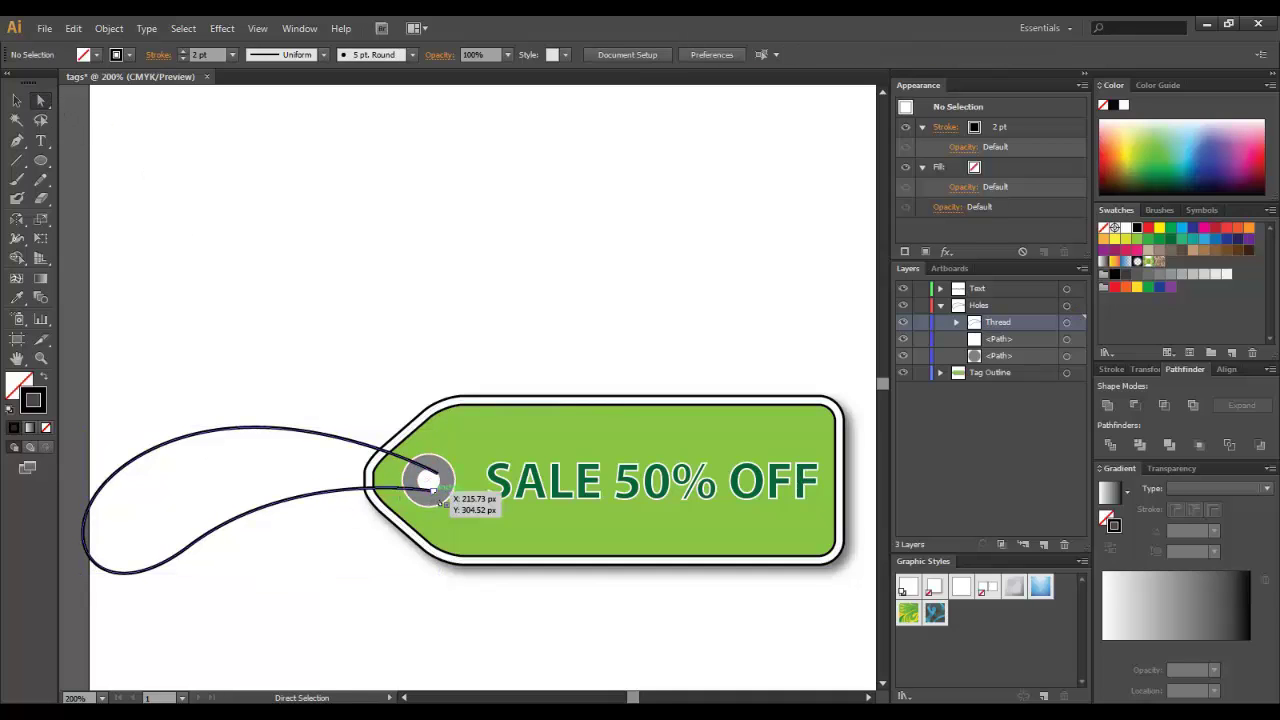
left_click(438, 493)
left_click_drag(438, 495, 443, 489)
left_click(517, 231)
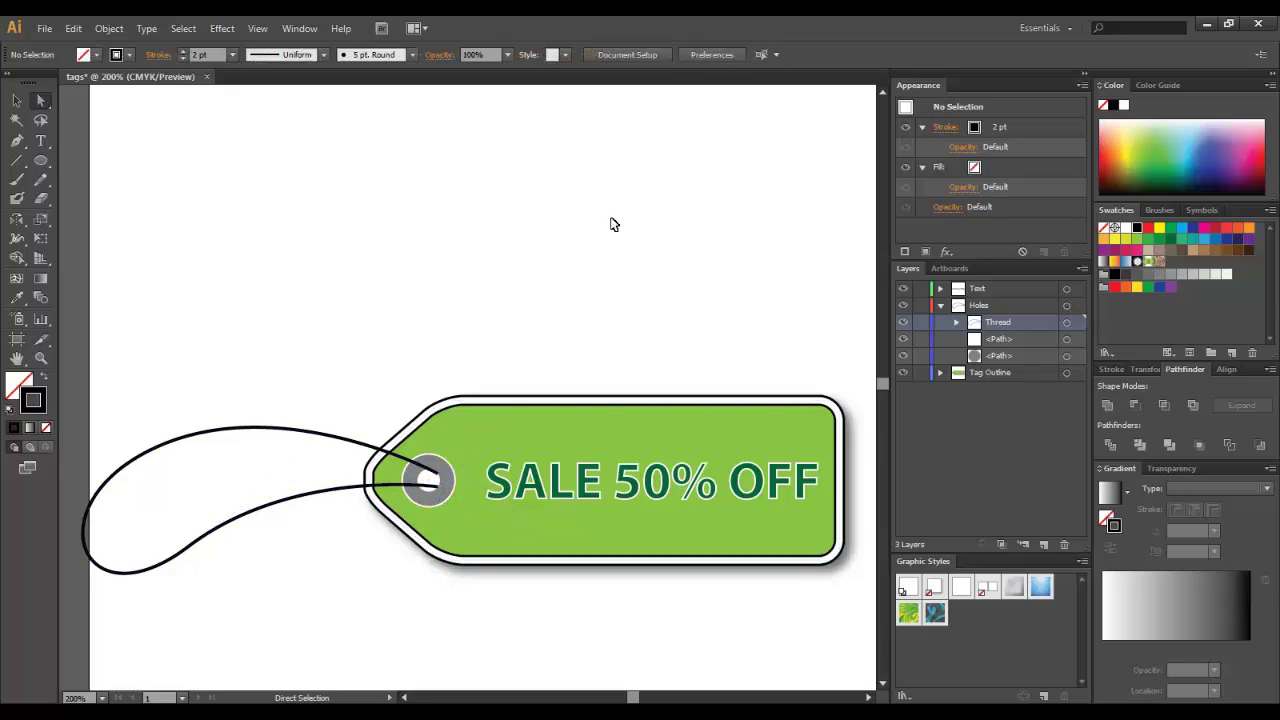
- Zoom out to 100% and scale the thread loop down toward the tag's hole
key("ctrl+minus")
key("ctrl+minus")
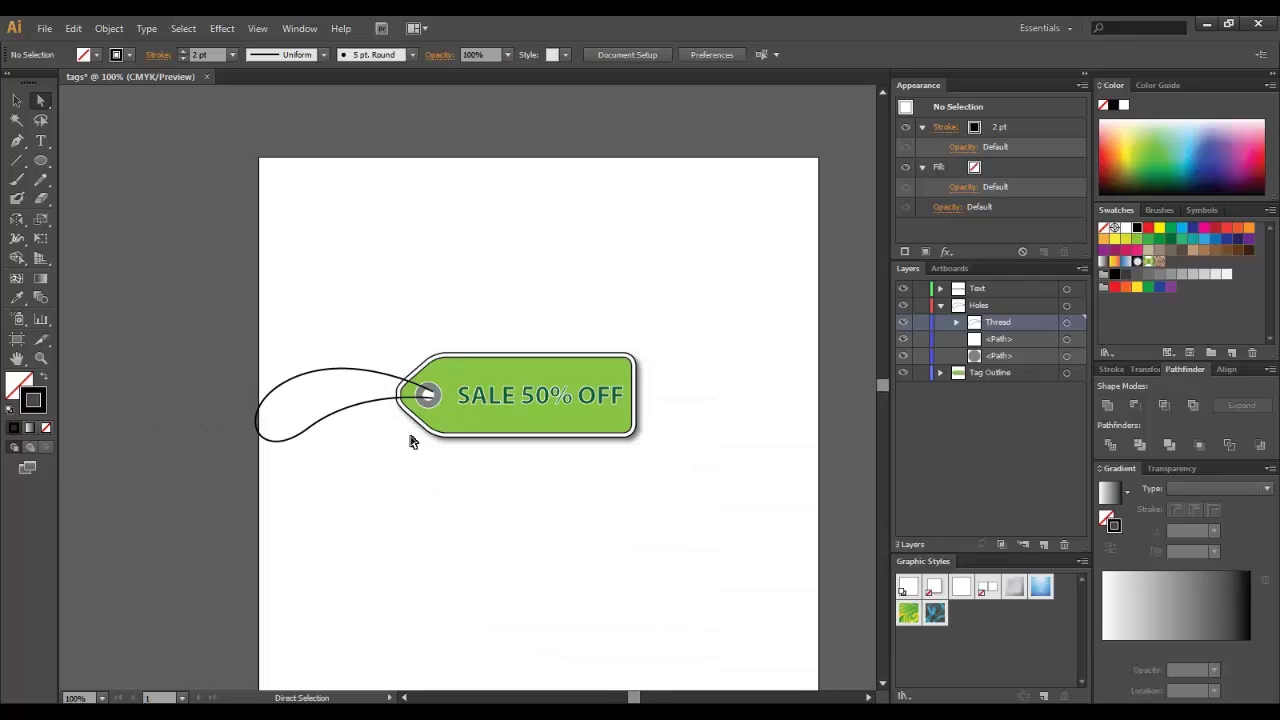
left_click(323, 371)
left_click(15, 106)
left_click(15, 108)
left_click_drag(257, 443, 372, 410)
left_click(365, 488)
left_click(391, 499)
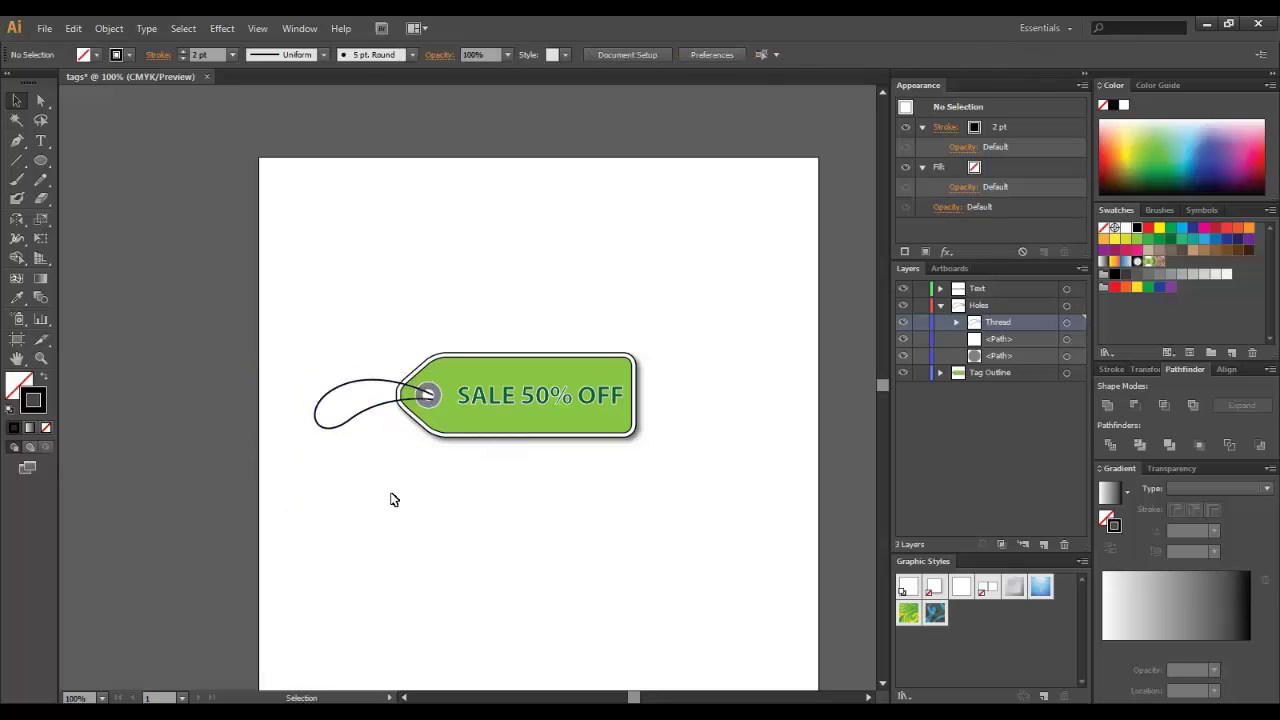
left_click(340, 406)
left_click(441, 539)
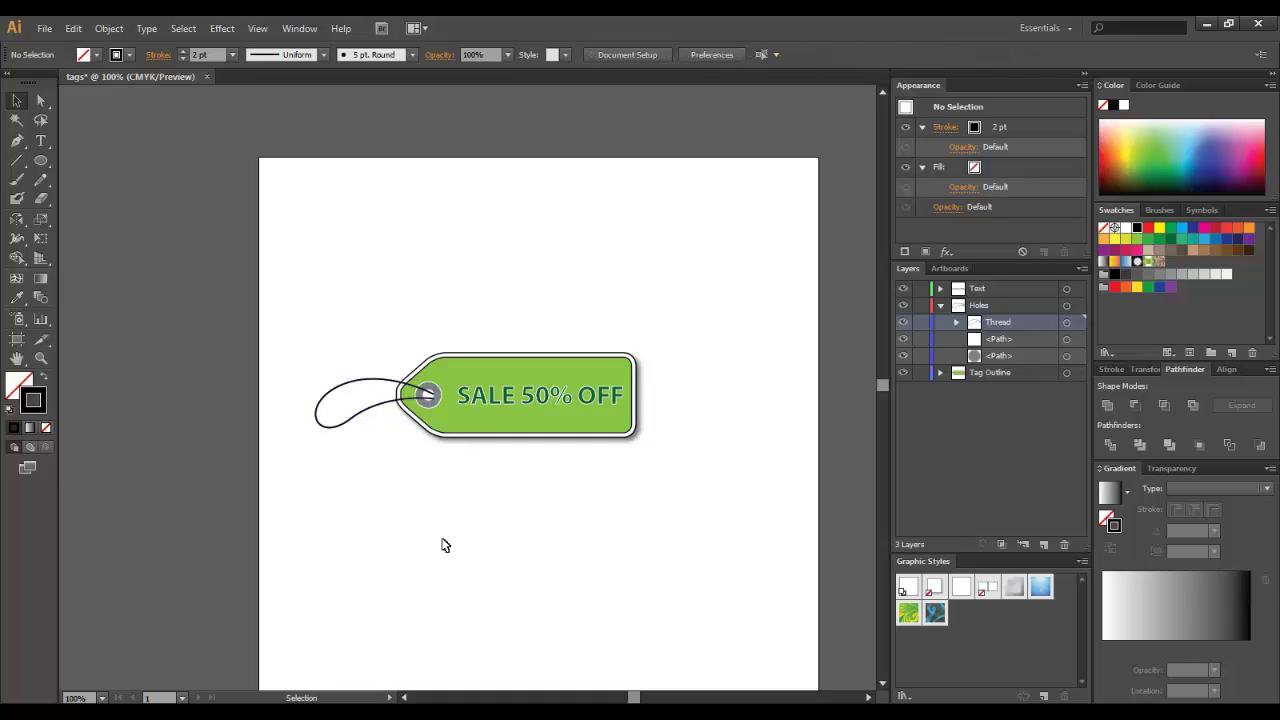
- Select the whole thread path and open its Appearance fx list, undoing an accidental black fill
key("a")
key("ctrl+a")
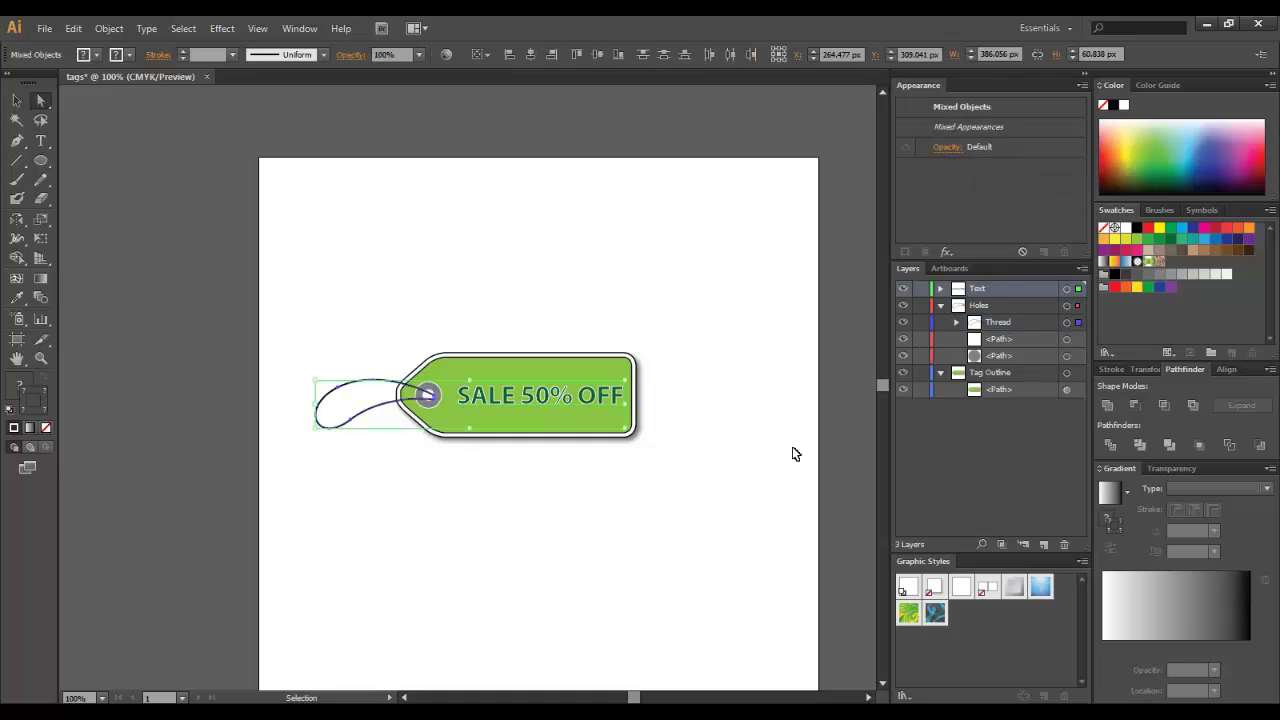
left_click(426, 228)
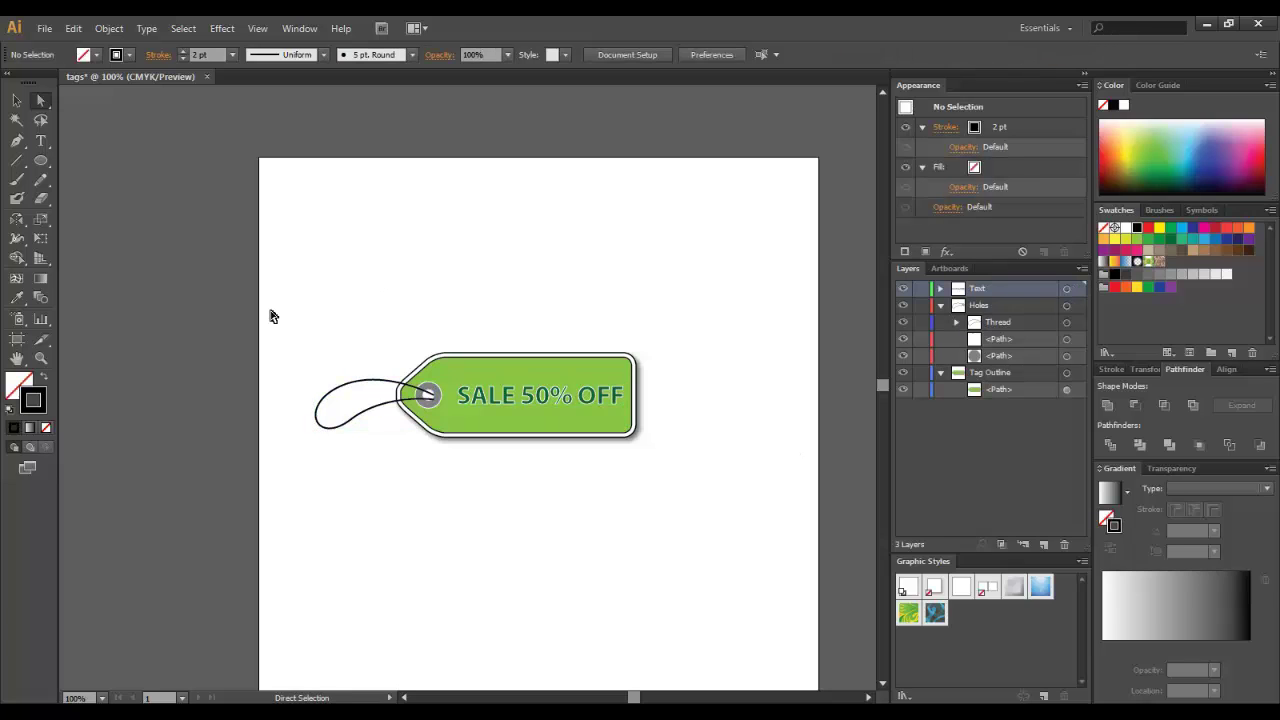
left_click_drag(285, 310, 385, 530)
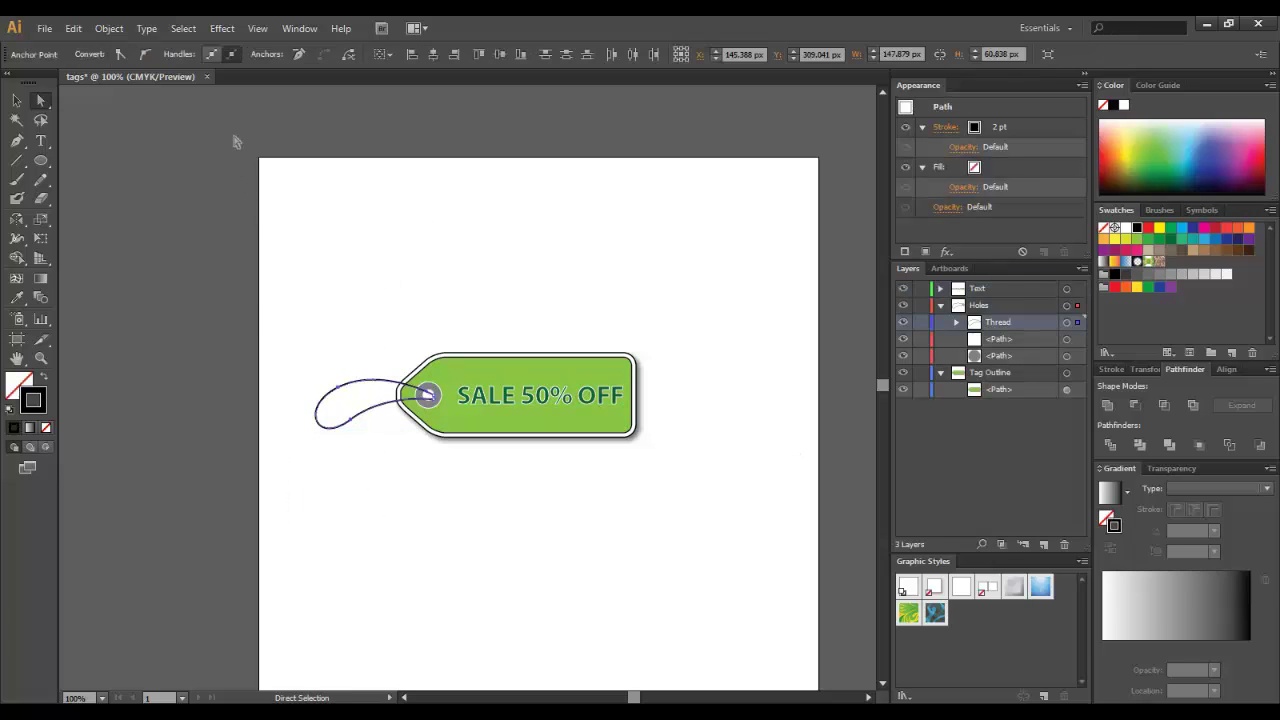
left_click(205, 180)
key("v")
left_click_drag(284, 345, 340, 490)
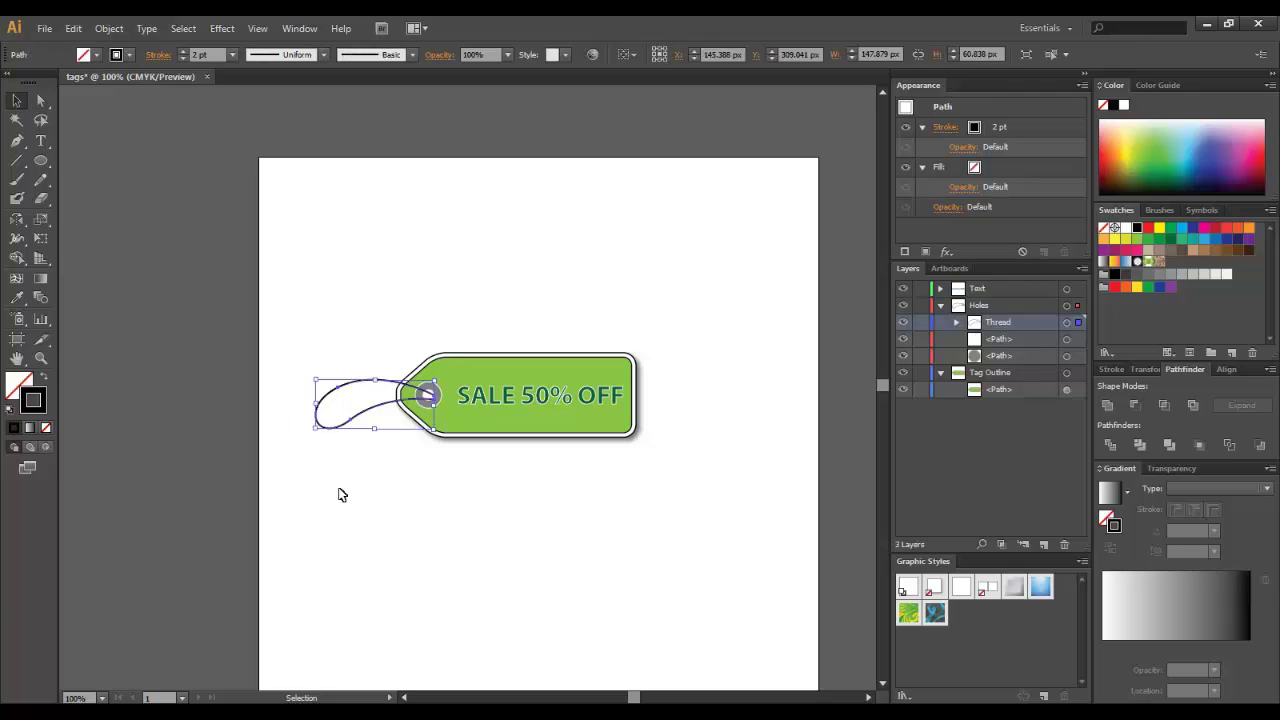
left_click(929, 251)
left_click(945, 251)
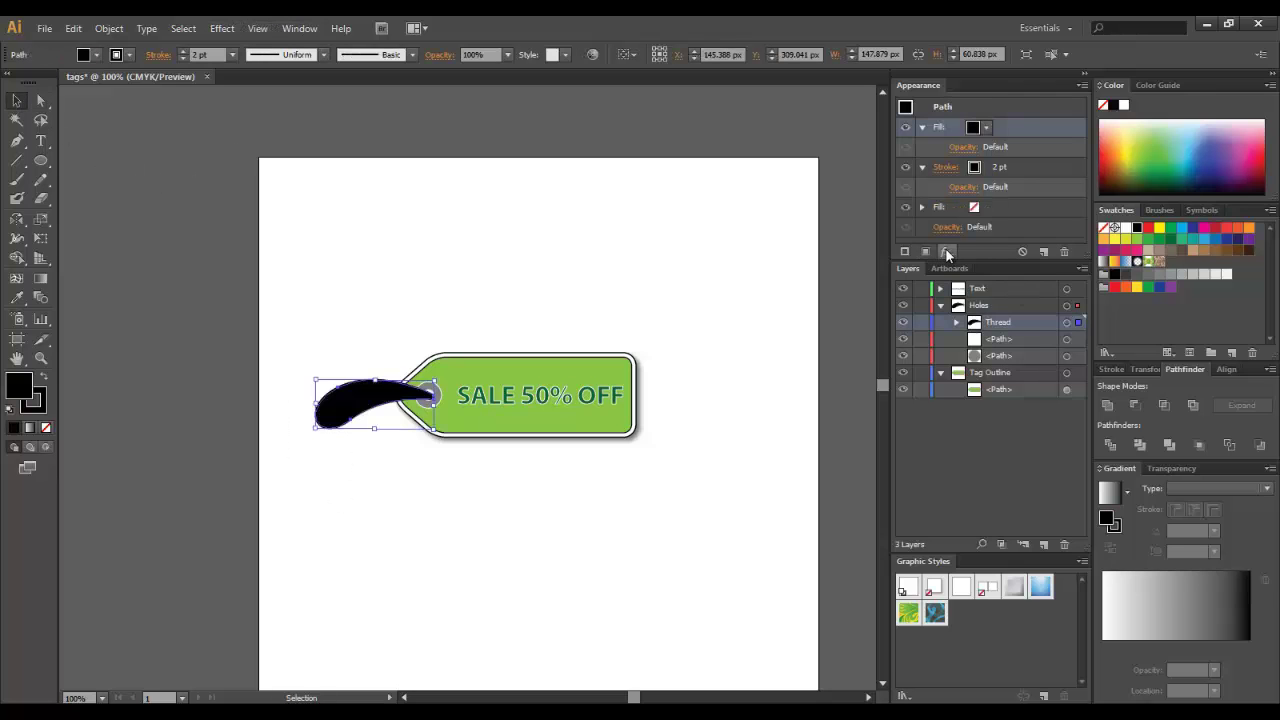
left_click(504, 207)
key("ctrl+z")
key("ctrl+z")
left_click(945, 251)
- Add a Drop Shadow to the thread with 3 px X/Y offsets, 3 px blur, 55% opacity
mouse_move(1034, 417)
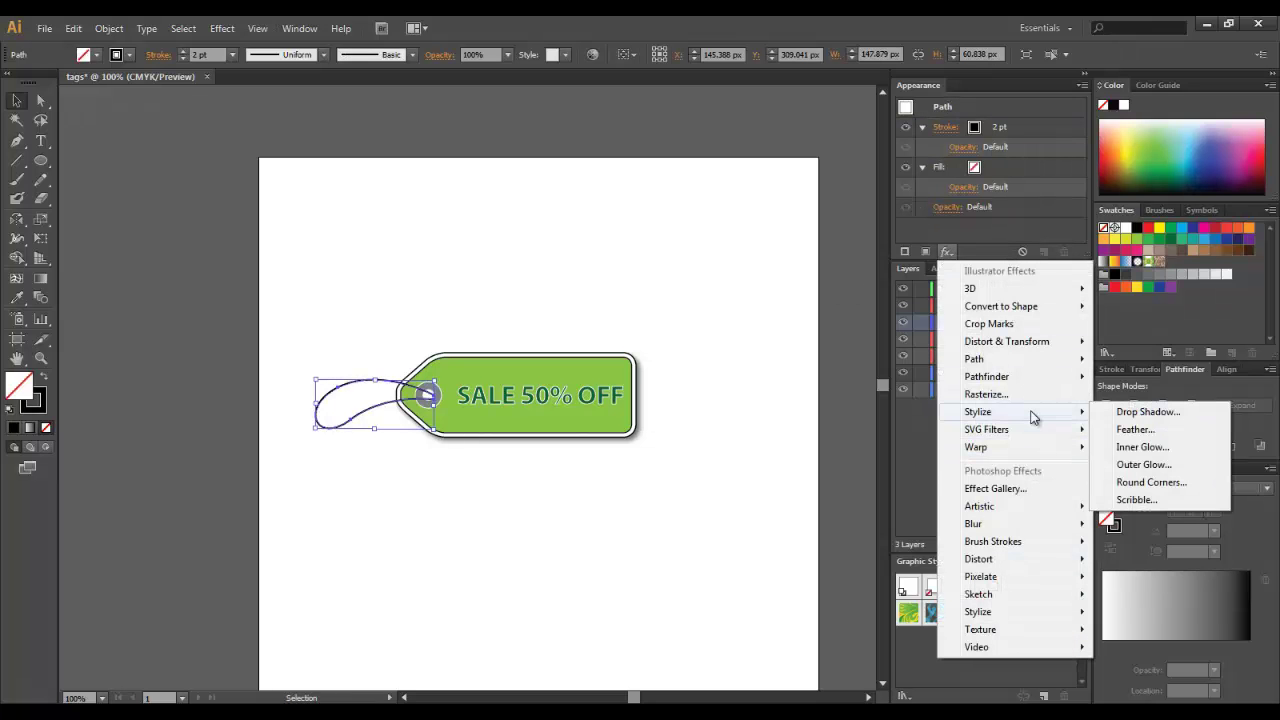
left_click(1145, 412)
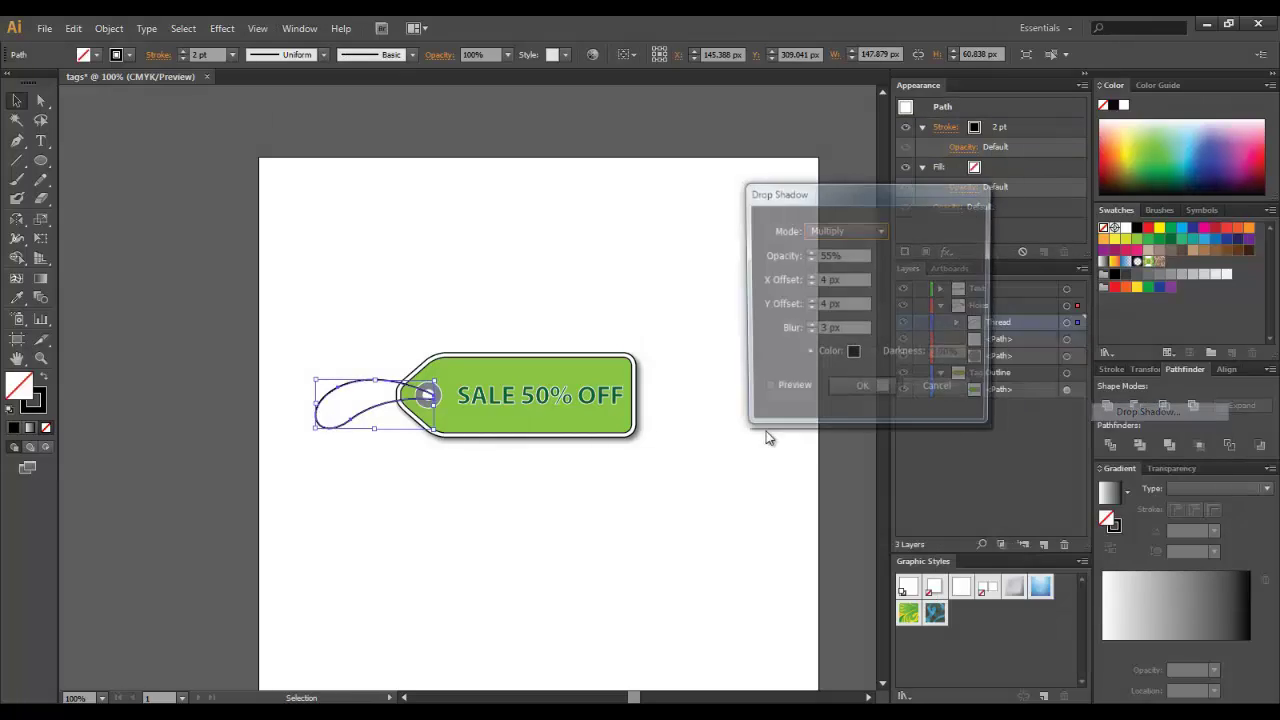
left_click(784, 390)
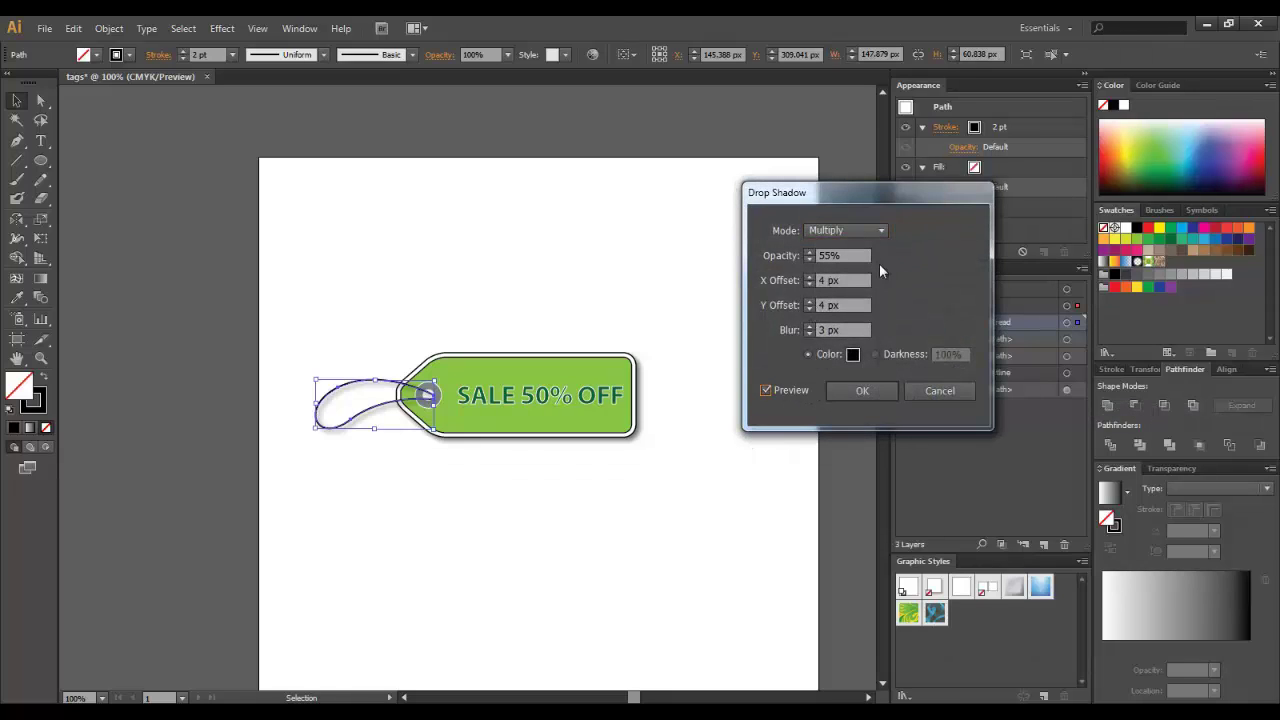
left_click(809, 310)
left_click(856, 386)
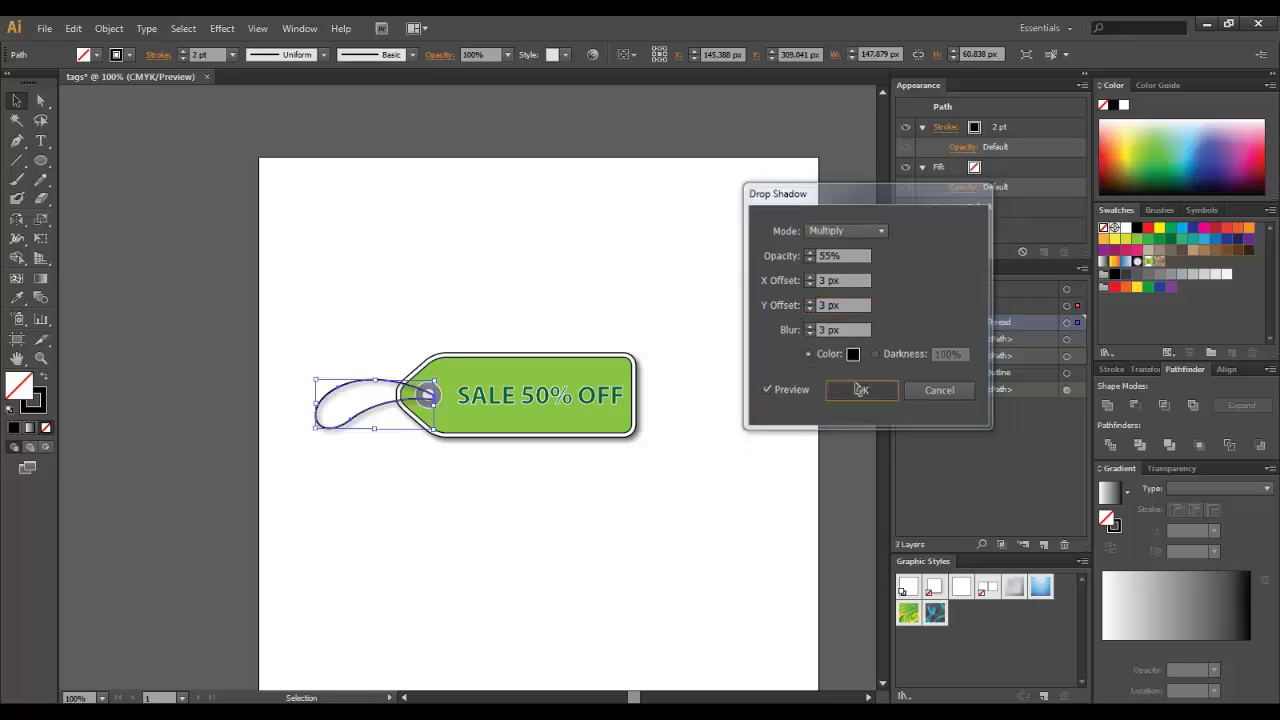
left_click(498, 260)
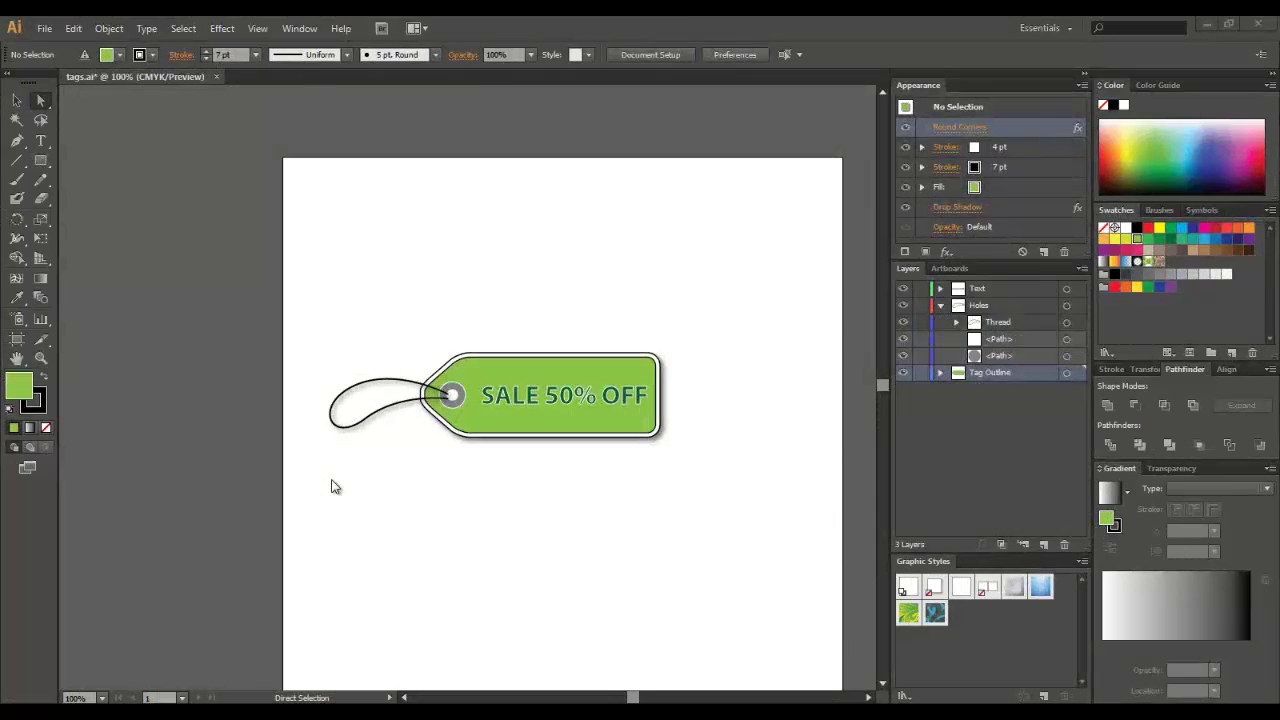
- Change the tag outline's fill from yellow-green to an orange swatch
left_click(491, 374)
left_click(107, 54)
left_click(100, 80)
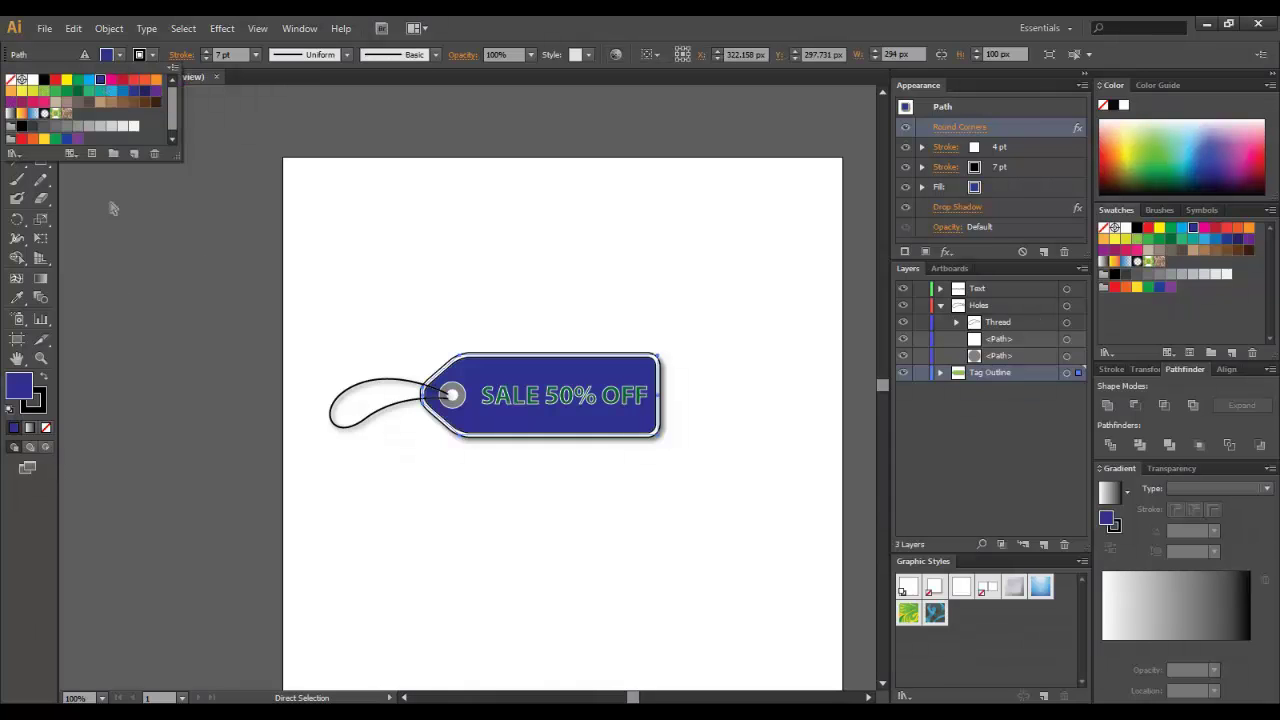
left_click(144, 80)
left_click(178, 328)
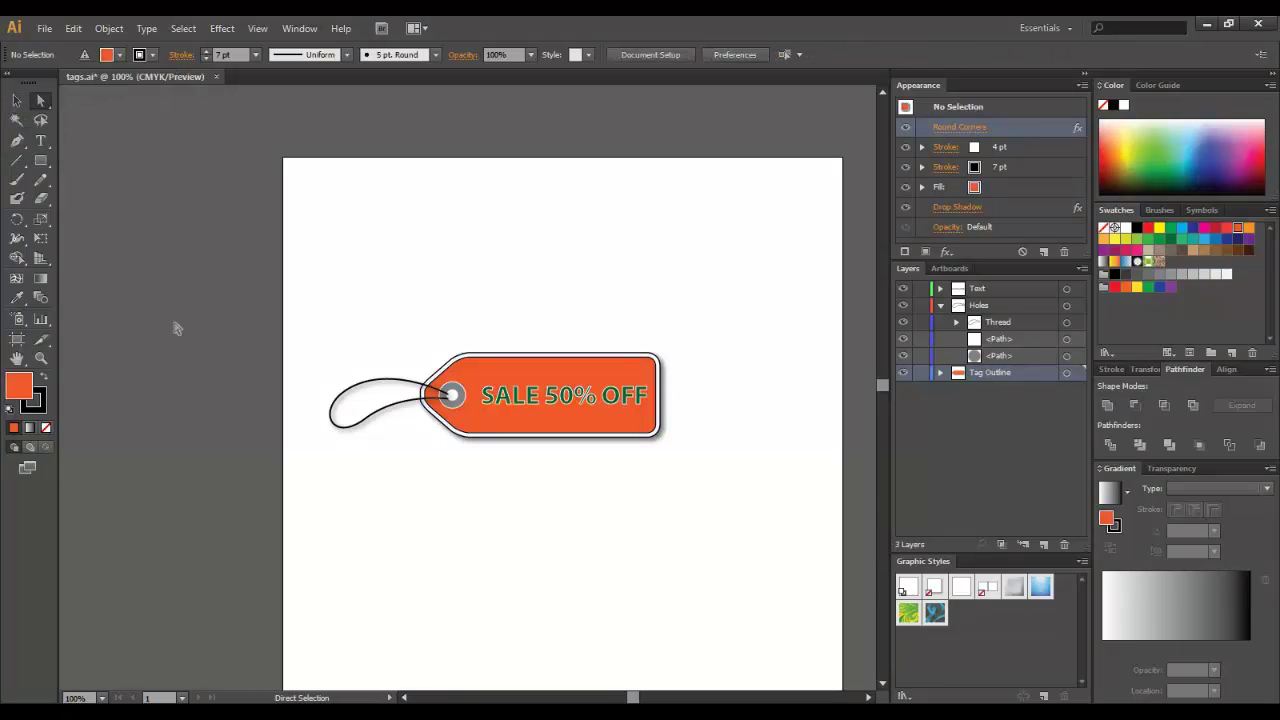
- Reapply the tag's Round Corners effect at a 13 px radius
left_click(511, 369)
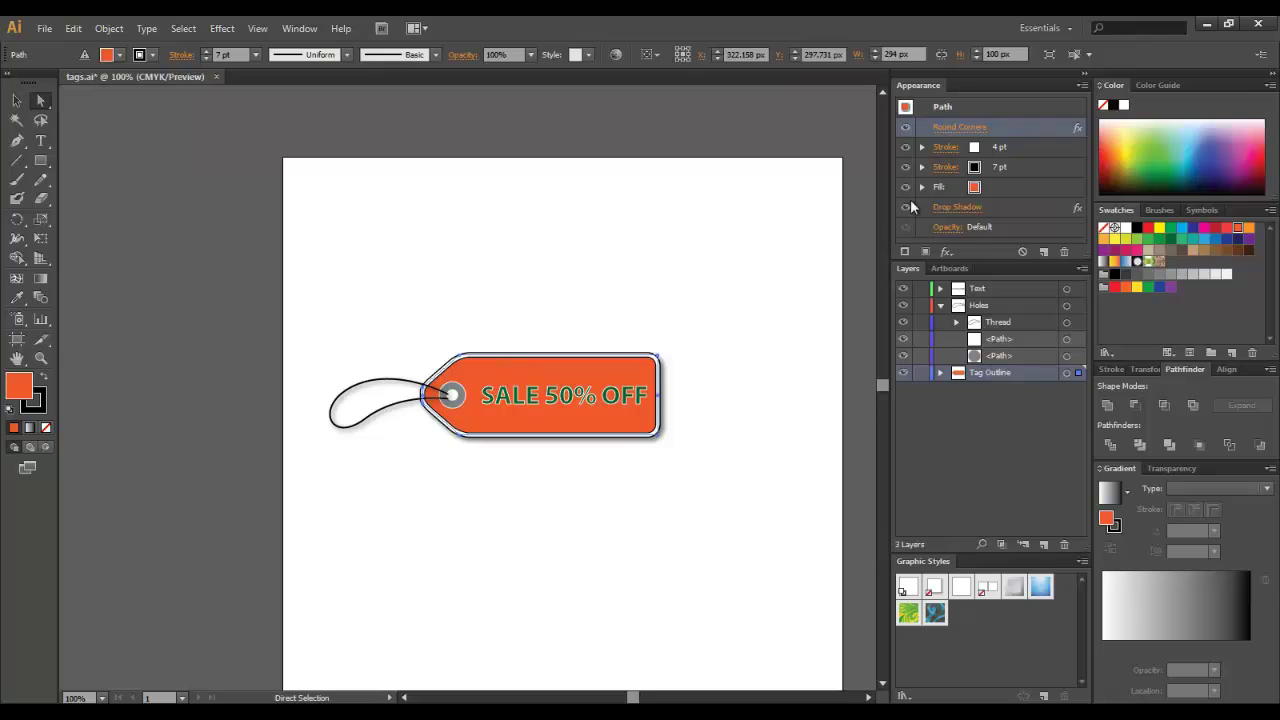
left_click(955, 129)
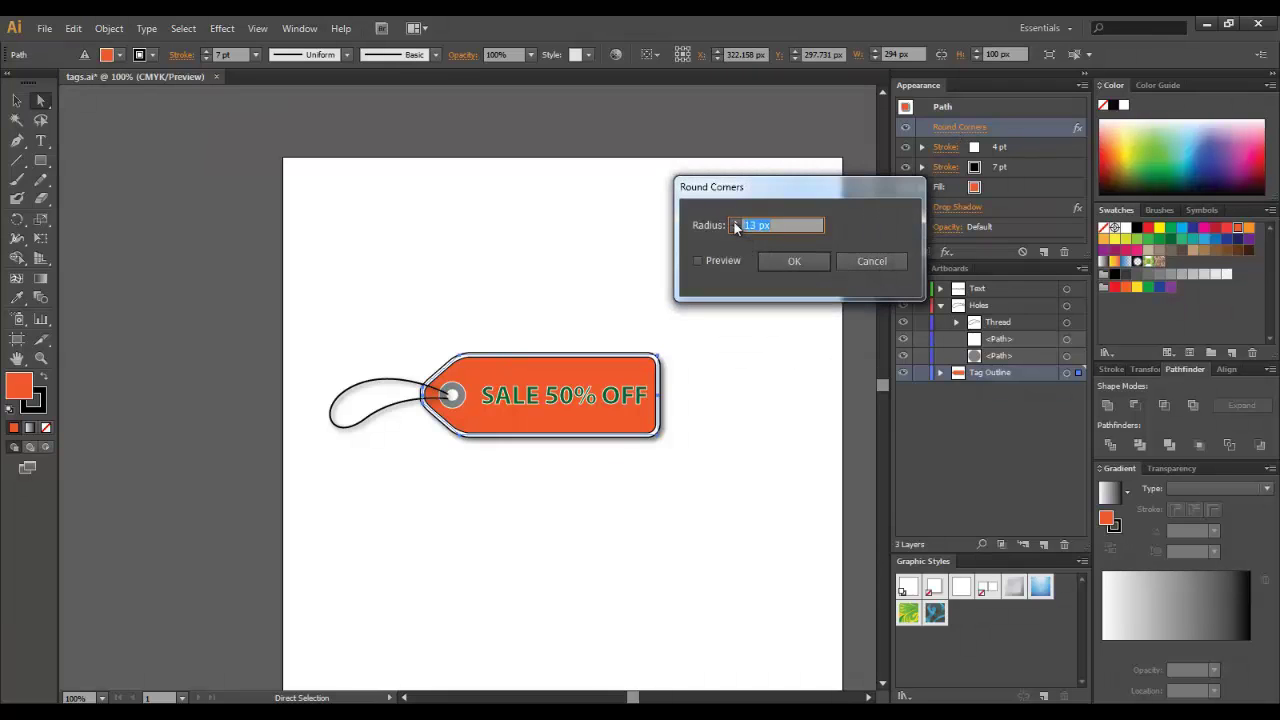
left_click(734, 225)
left_click(777, 259)
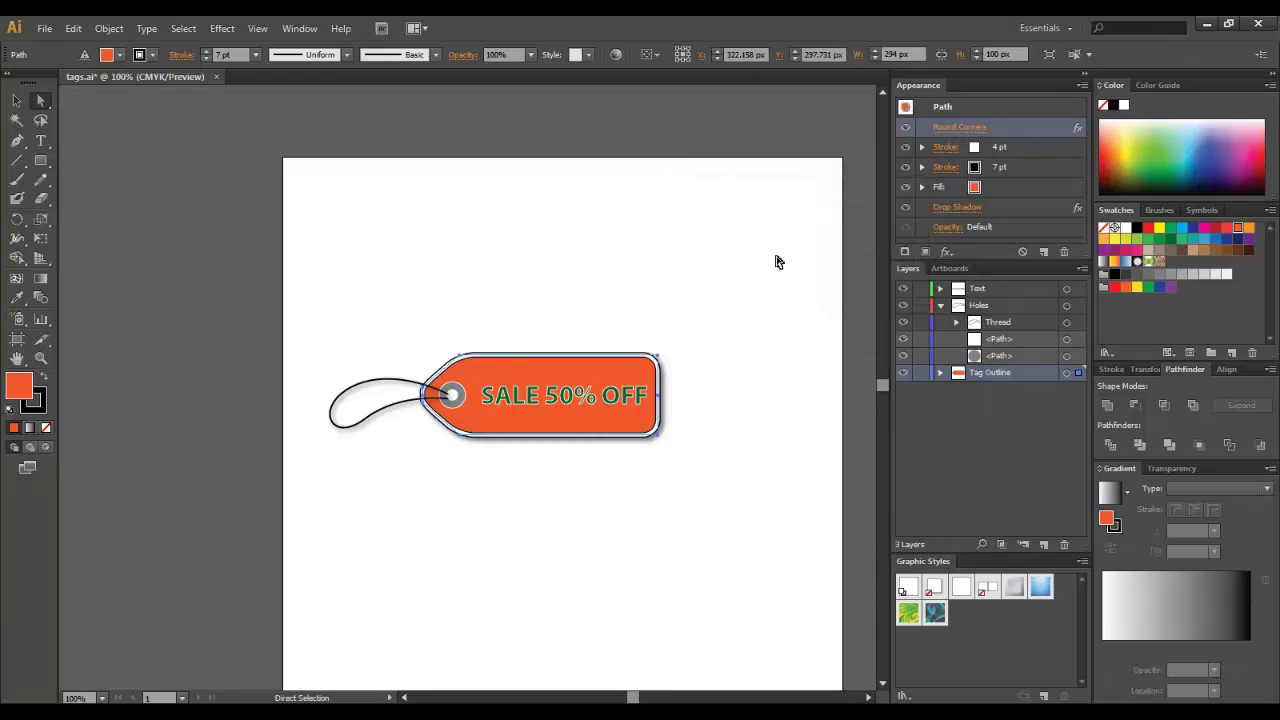
left_click(777, 262)
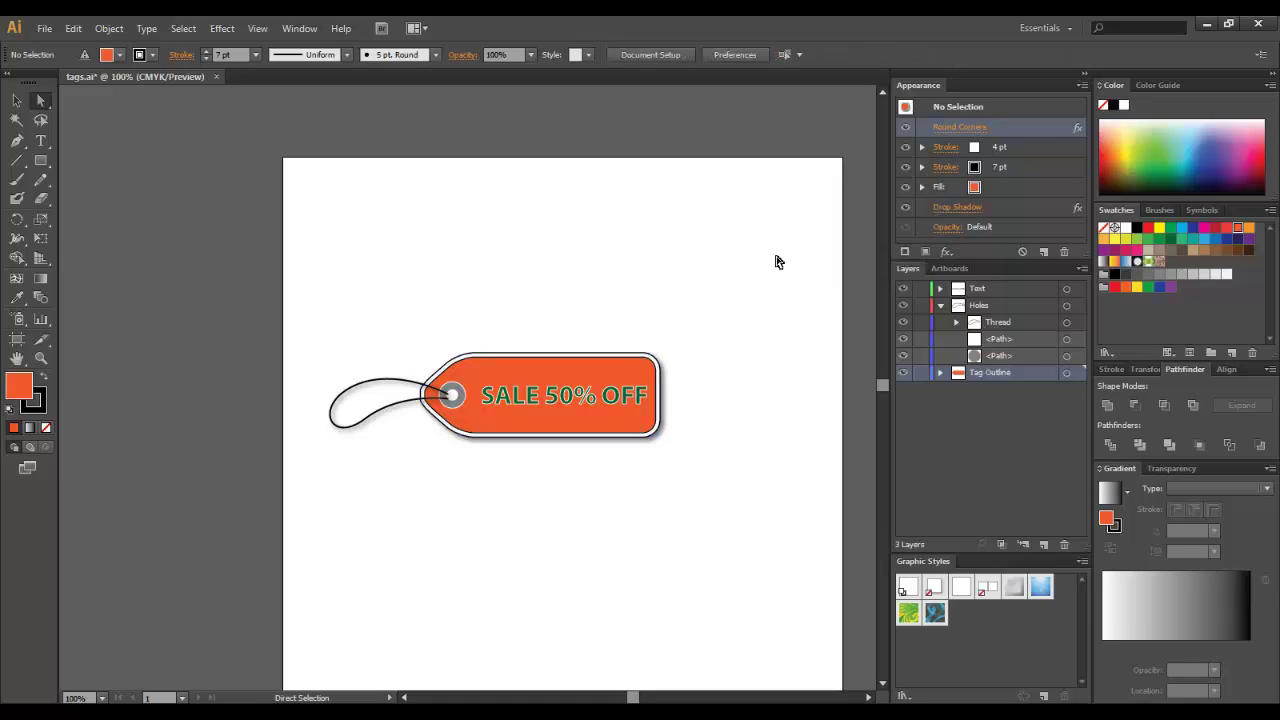